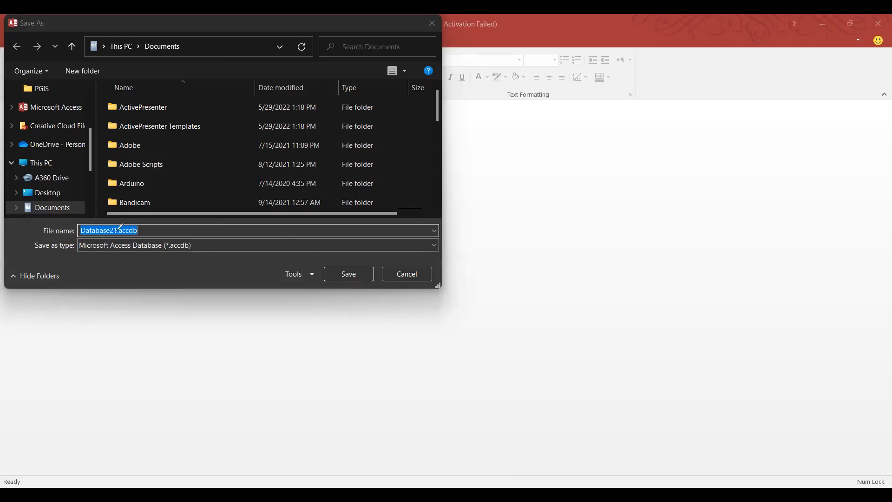
Circle the file extension in the name and handwrite an .accdb note beside it.
{"action": "left_click_drag", "start_coordinate": [136, 218], "coordinate": [109, 220]}
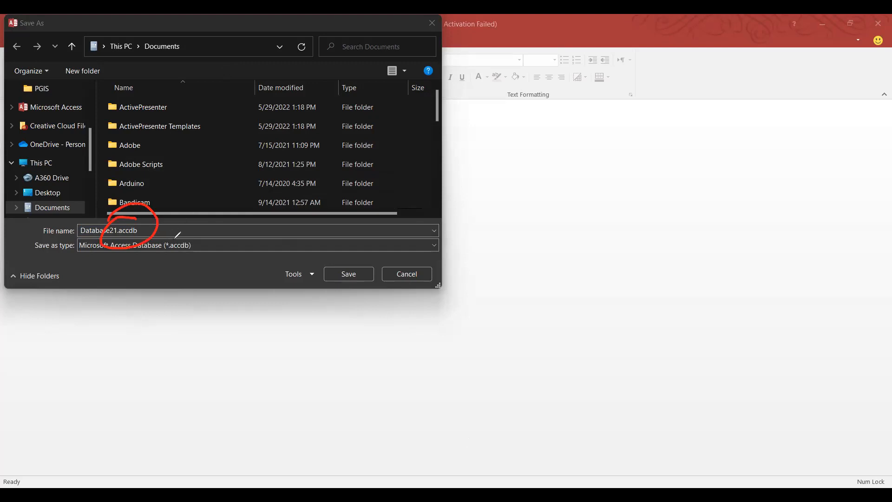
{"action": "left_click", "coordinate": [535, 182]}
{"action": "mouse_move", "coordinate": [572, 188]}
{"action": "left_mouse_down"}
{"action": "mouse_move", "coordinate": [585, 161]}
{"action": "mouse_move", "coordinate": [603, 188]}
{"action": "left_mouse_up"}
{"action": "left_click_drag", "start_coordinate": [625, 157], "coordinate": [629, 185]}
{"action": "mouse_move", "coordinate": [648, 148]}
{"action": "left_mouse_down"}
{"action": "mouse_move", "coordinate": [634, 174]}
{"action": "mouse_move", "coordinate": [659, 181]}
{"action": "left_mouse_up"}
{"action": "mouse_move", "coordinate": [689, 124]}
{"action": "left_mouse_down"}
{"action": "mouse_move", "coordinate": [667, 179]}
{"action": "mouse_move", "coordinate": [706, 174]}
{"action": "left_mouse_up"}
{"action": "left_click_drag", "start_coordinate": [719, 120], "coordinate": [705, 175]}
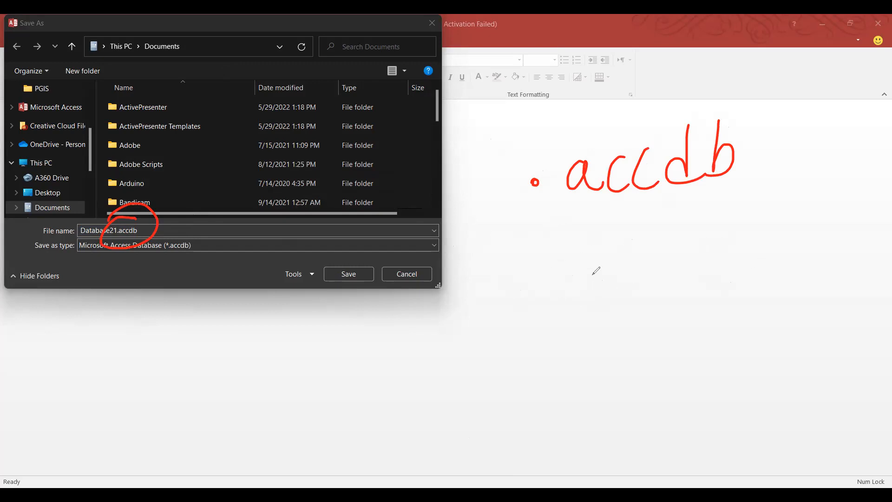
Write .doc and jpeg extension notes below, then clear all the annotations.
{"action": "mouse_move", "coordinate": [591, 241]}
{"action": "left_mouse_down"}
{"action": "mouse_move", "coordinate": [604, 275]}
{"action": "mouse_move", "coordinate": [599, 301]}
{"action": "left_mouse_up"}
{"action": "left_click", "coordinate": [630, 265]}
{"action": "left_click_drag", "start_coordinate": [643, 266], "coordinate": [656, 281]}
{"action": "left_click_drag", "start_coordinate": [553, 291], "coordinate": [553, 292]}
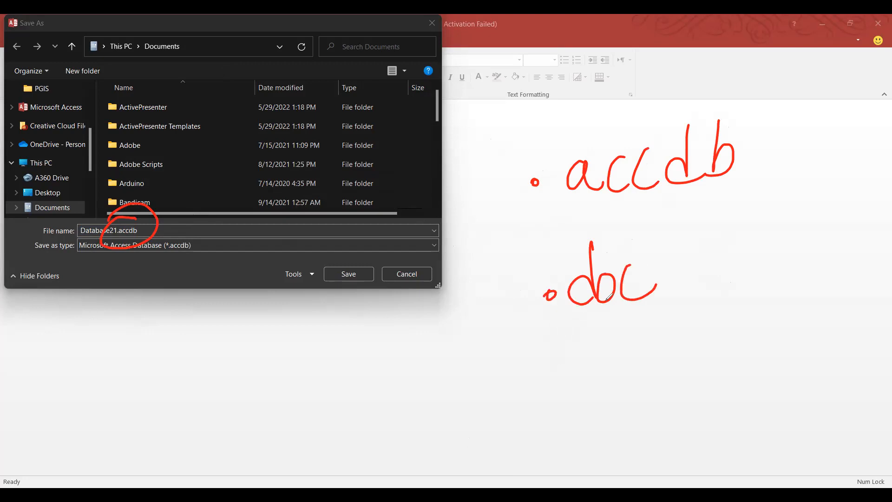
{"action": "left_click_drag", "start_coordinate": [556, 359], "coordinate": [585, 385]}
{"action": "left_click", "coordinate": [610, 353]}
{"action": "mouse_move", "coordinate": [609, 341]}
{"action": "left_mouse_down"}
{"action": "mouse_move", "coordinate": [610, 367]}
{"action": "mouse_move", "coordinate": [667, 393]}
{"action": "mouse_move", "coordinate": [655, 396]}
{"action": "left_mouse_up"}
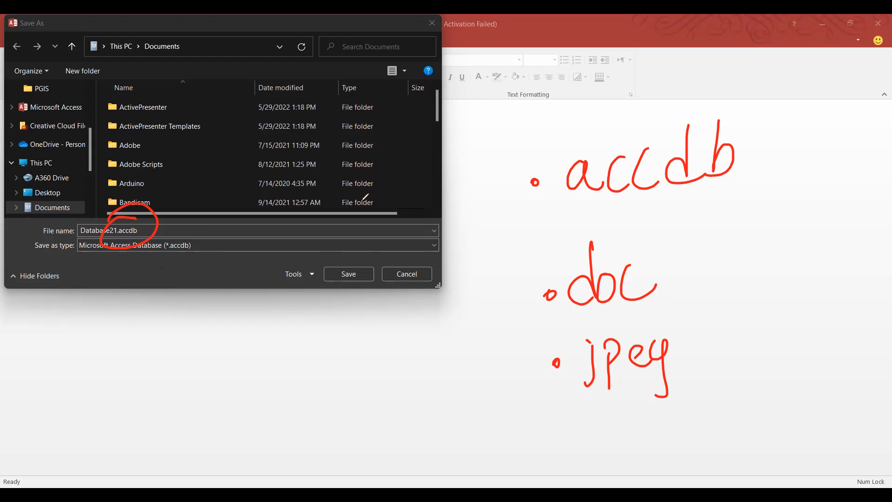
{"action": "key", "text": "e"}
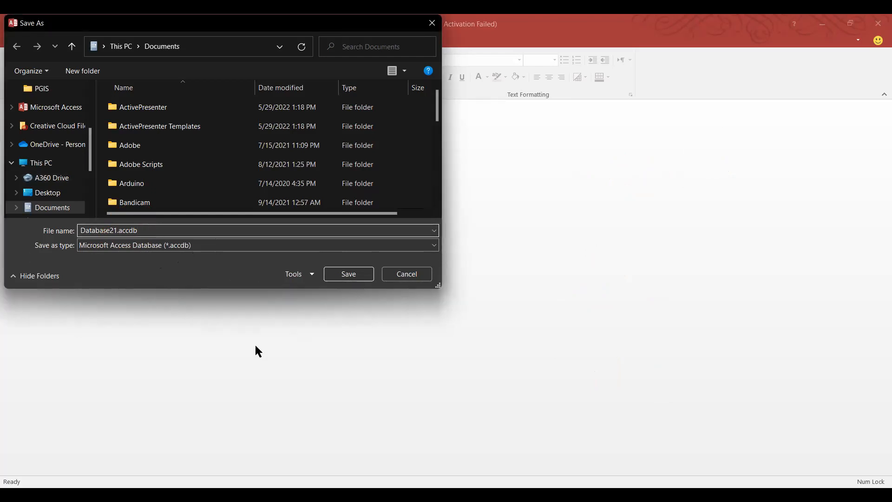
Save the database as BookStall in Documents.
{"action": "key", "text": "BackSpace"}
{"action": "key", "text": "BackSpace"}
{"action": "key", "text": "BackSpace"}
{"action": "key", "text": "BackSpace"}
{"action": "key", "text": "BackSpace"}
{"action": "key", "text": "BackSpace"}
{"action": "key", "text": "BackSpace"}
{"action": "key", "text": "BackSpace"}
{"action": "key", "text": "BackSpace"}
{"action": "key", "text": "BackSpace"}
{"action": "key", "text": "BackSpace"}
{"action": "key", "text": "BackSpace"}
{"action": "key", "text": "BackSpace"}
{"action": "key", "text": "BackSpace"}
{"action": "key", "text": "BackSpace"}
{"action": "key", "text": "BackSpace"}
{"action": "type", "text": "BookStall"}
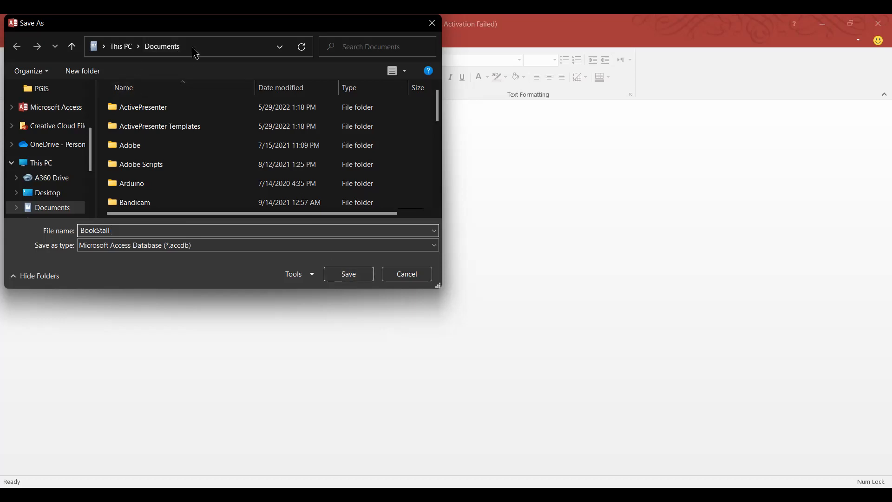
{"action": "left_click", "coordinate": [349, 275]}
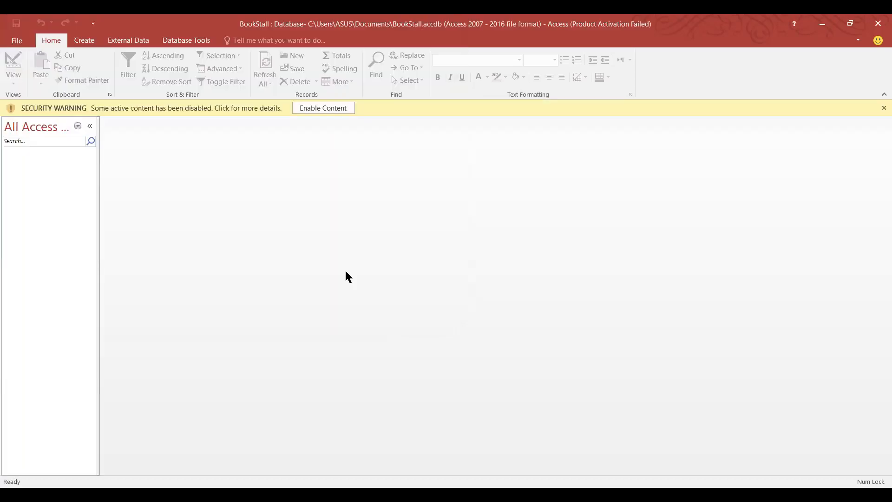
Enable the disabled database content and go to the File page.
{"action": "left_click", "coordinate": [315, 108]}
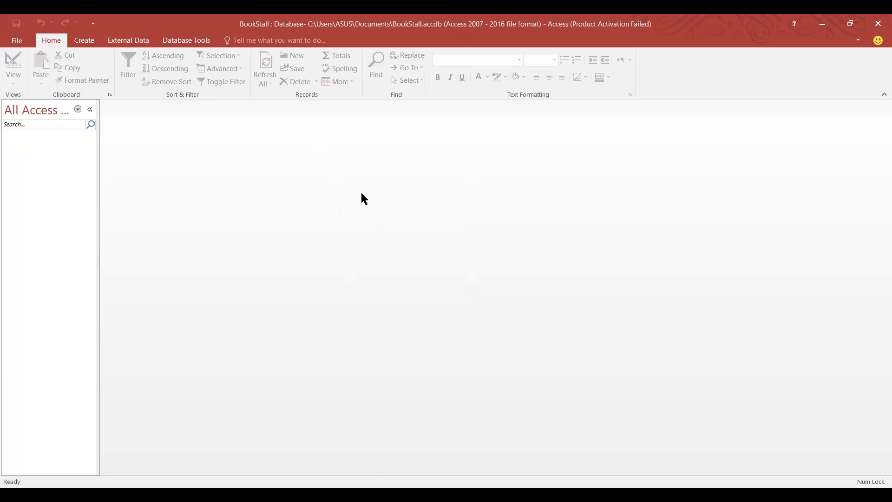
{"action": "left_click", "coordinate": [21, 43]}
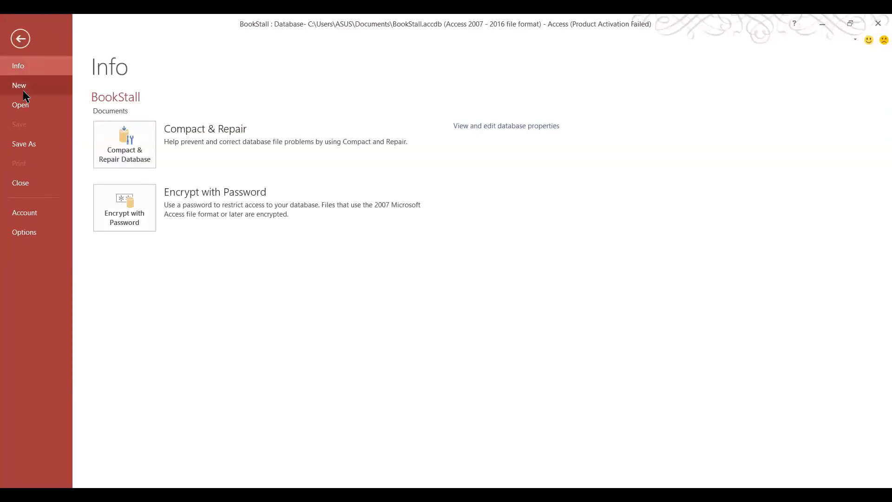
{"action": "left_click", "coordinate": [21, 39]}
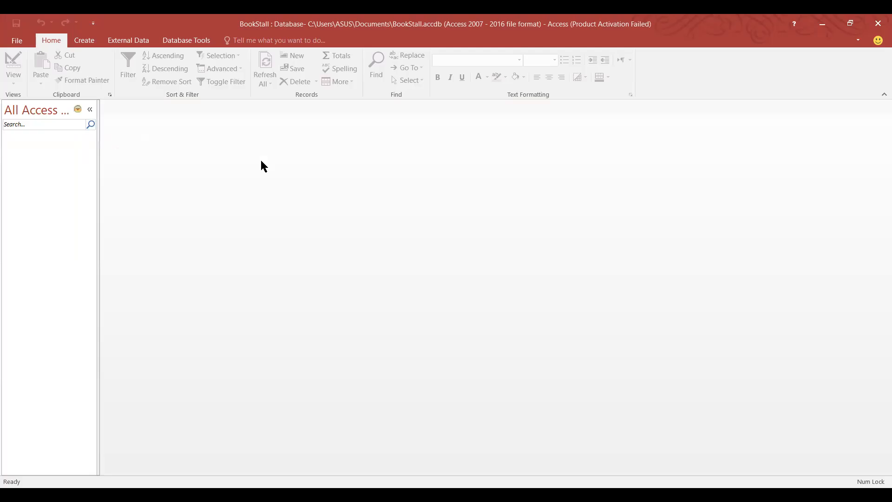
{"action": "left_click", "coordinate": [18, 39]}
Create a new blank desktop database using BookStall.accdb in Documents as its file.
{"action": "left_click", "coordinate": [32, 92]}
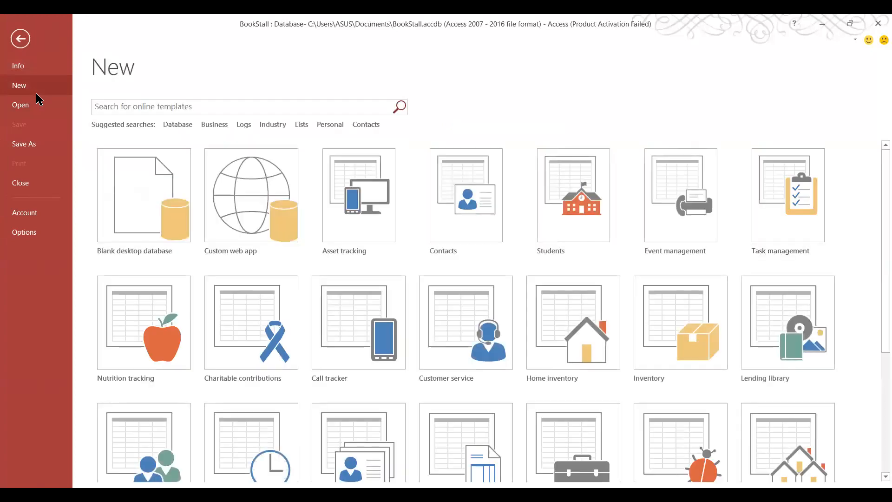
{"action": "left_click", "coordinate": [130, 170]}
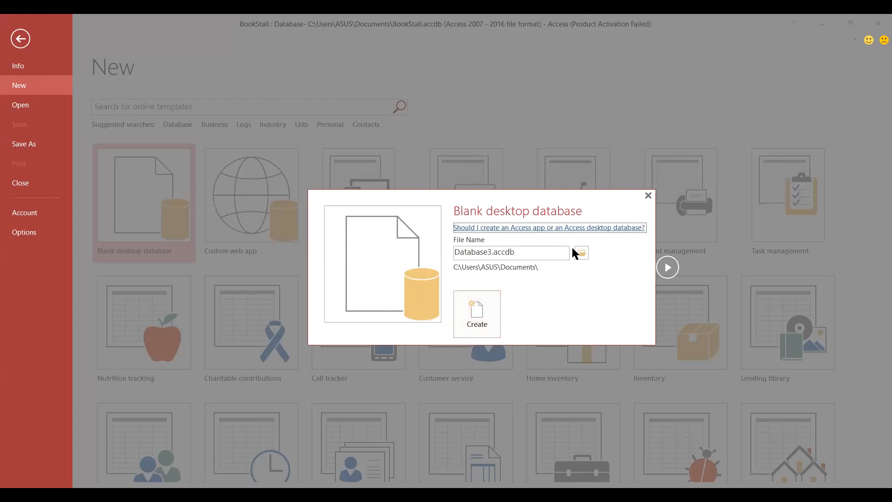
{"action": "left_click", "coordinate": [551, 251]}
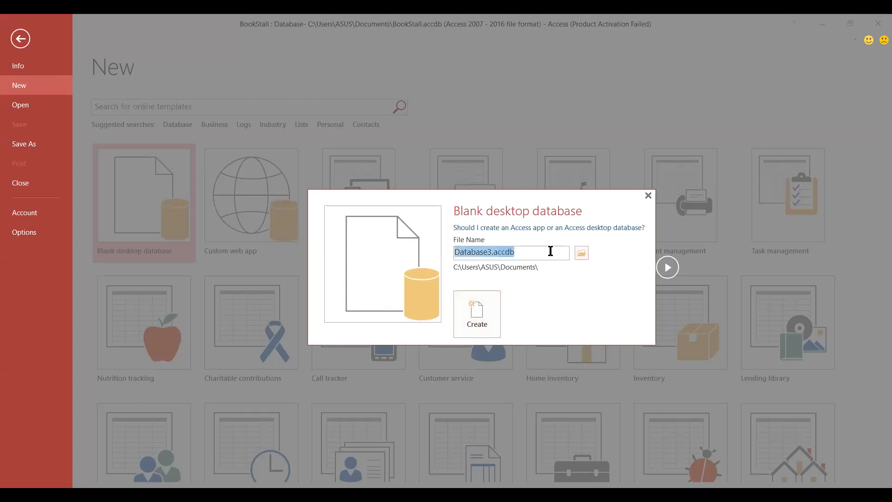
{"action": "left_click", "coordinate": [577, 255]}
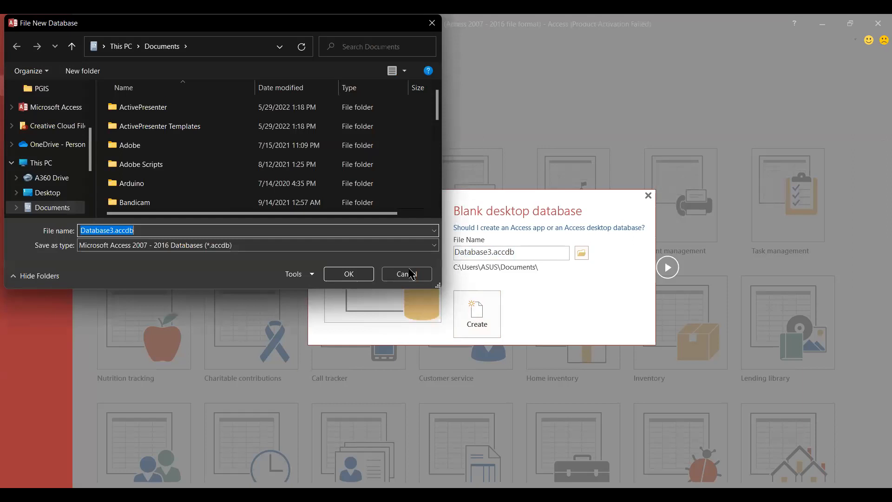
{"action": "scroll", "coordinate": [178, 187], "scroll_direction": "down", "scroll_amount": 10}
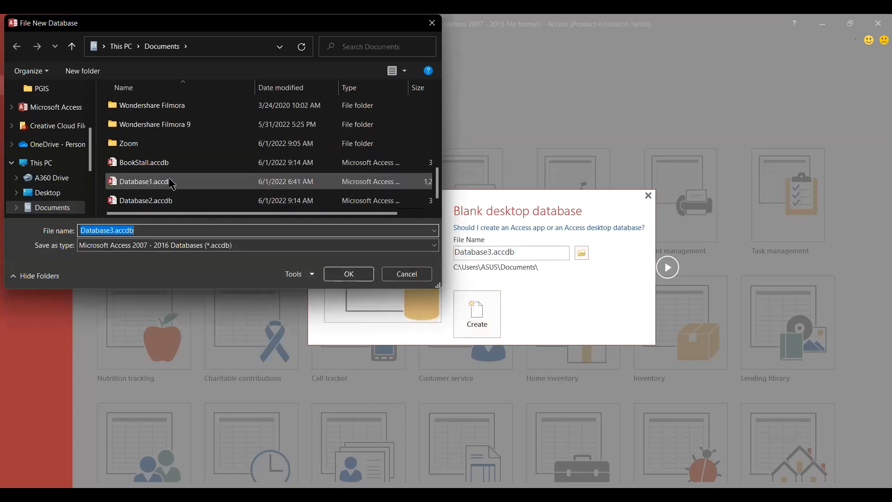
{"action": "left_click", "coordinate": [148, 163]}
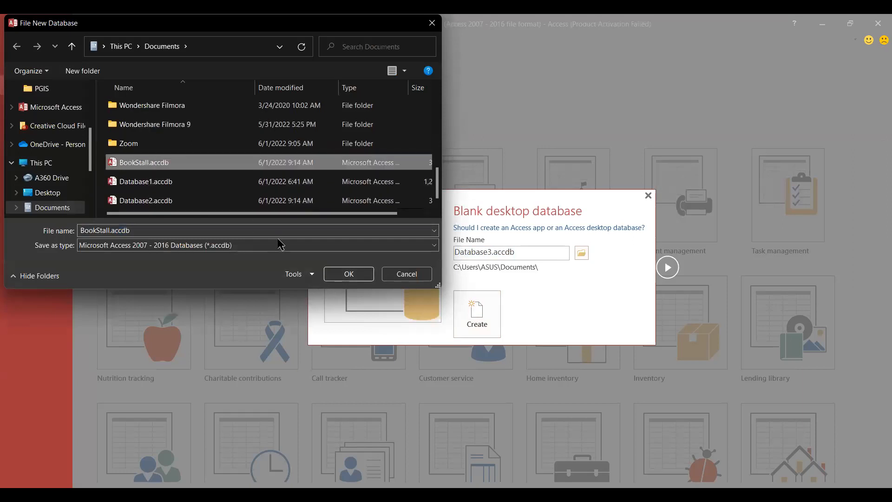
{"action": "left_click", "coordinate": [340, 275]}
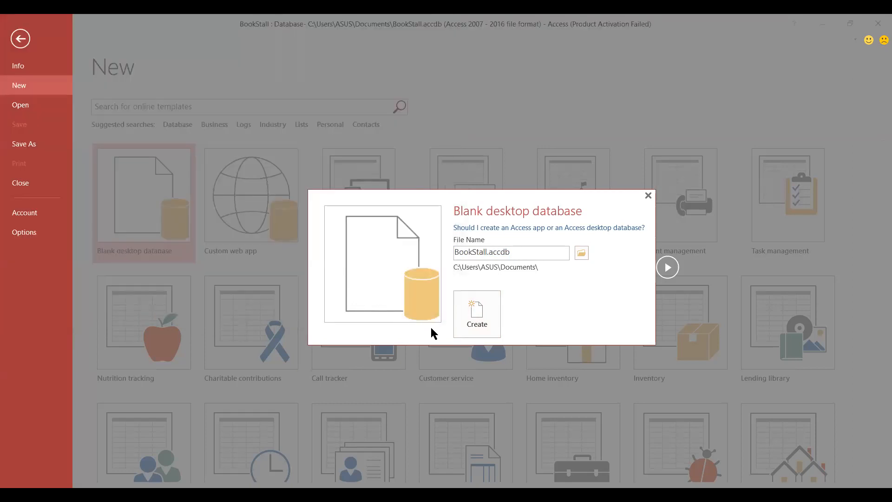
{"action": "left_click", "coordinate": [467, 312]}
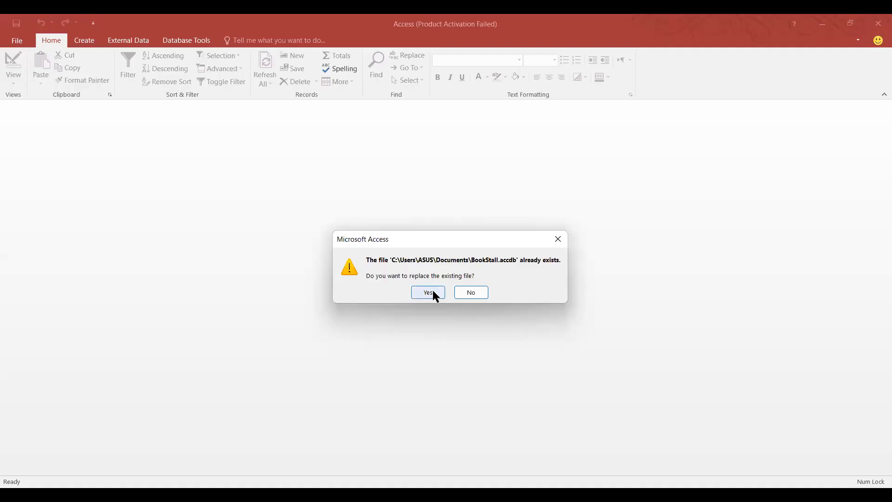
Confirm replacing the existing BookStall.accdb file.
{"action": "left_click", "coordinate": [428, 293]}
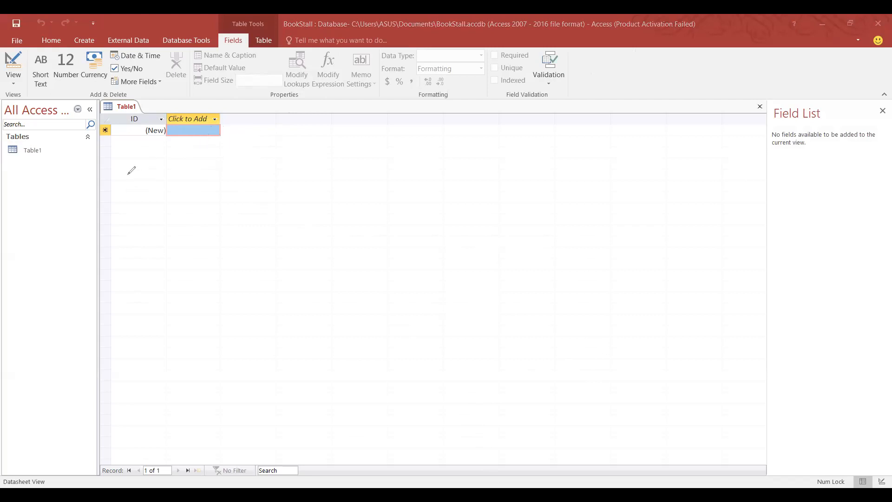
{"action": "left_click_drag", "start_coordinate": [107, 183], "coordinate": [139, 178]}
{"action": "mouse_move", "coordinate": [110, 225]}
{"action": "left_mouse_down"}
{"action": "mouse_move", "coordinate": [142, 216]}
{"action": "mouse_move", "coordinate": [125, 231]}
{"action": "left_mouse_up"}
{"action": "mouse_move", "coordinate": [109, 276]}
{"action": "left_mouse_down"}
{"action": "mouse_move", "coordinate": [145, 263]}
{"action": "mouse_move", "coordinate": [142, 274]}
{"action": "left_mouse_up"}
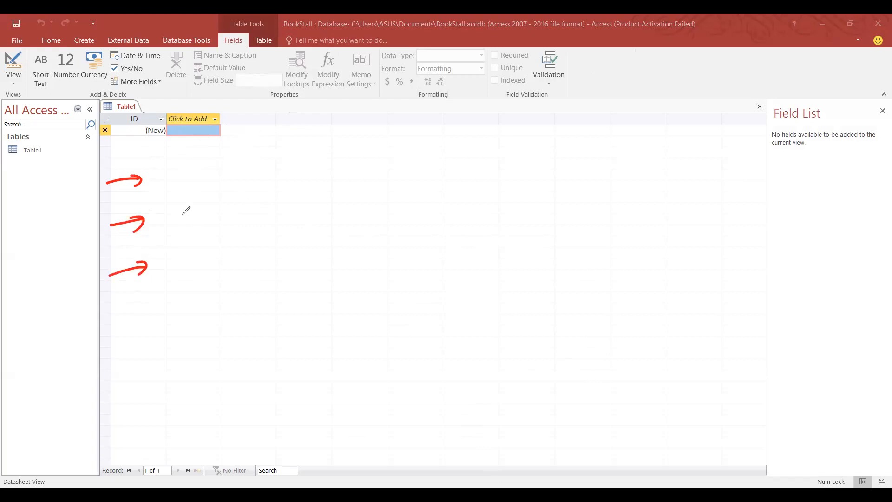
{"action": "left_click_drag", "start_coordinate": [196, 100], "coordinate": [196, 133]}
{"action": "mouse_move", "coordinate": [191, 120]}
{"action": "left_mouse_down"}
{"action": "mouse_move", "coordinate": [204, 117]}
{"action": "mouse_move", "coordinate": [238, 137]}
{"action": "left_mouse_up"}
{"action": "mouse_move", "coordinate": [229, 121]}
{"action": "left_mouse_down"}
{"action": "mouse_move", "coordinate": [277, 133]}
{"action": "mouse_move", "coordinate": [288, 119]}
{"action": "mouse_move", "coordinate": [345, 125]}
{"action": "mouse_move", "coordinate": [353, 112]}
{"action": "left_mouse_up"}
{"action": "mouse_move", "coordinate": [365, 112]}
{"action": "left_mouse_down"}
{"action": "mouse_move", "coordinate": [404, 135]}
{"action": "mouse_move", "coordinate": [412, 122]}
{"action": "left_mouse_up"}
{"action": "mouse_move", "coordinate": [415, 122]}
{"action": "left_mouse_down"}
{"action": "mouse_move", "coordinate": [416, 134]}
{"action": "mouse_move", "coordinate": [439, 132]}
{"action": "left_mouse_up"}
{"action": "mouse_move", "coordinate": [448, 115]}
{"action": "left_mouse_down"}
{"action": "mouse_move", "coordinate": [448, 132]}
{"action": "mouse_move", "coordinate": [474, 131]}
{"action": "left_mouse_up"}
{"action": "left_click_drag", "start_coordinate": [470, 122], "coordinate": [485, 134]}
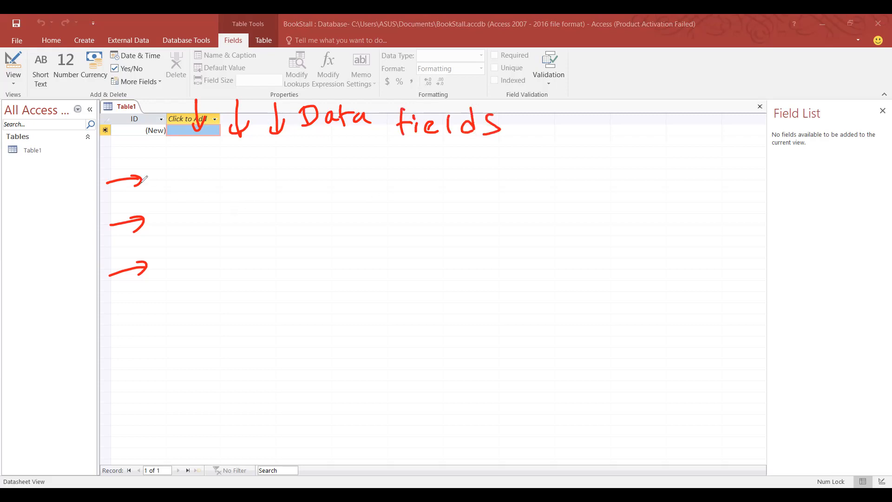
{"action": "mouse_move", "coordinate": [163, 176]}
{"action": "left_mouse_down"}
{"action": "mouse_move", "coordinate": [166, 194]}
{"action": "mouse_move", "coordinate": [195, 191]}
{"action": "left_mouse_up"}
{"action": "mouse_move", "coordinate": [197, 171]}
{"action": "left_mouse_down"}
{"action": "mouse_move", "coordinate": [199, 193]}
{"action": "mouse_move", "coordinate": [207, 178]}
{"action": "left_mouse_up"}
{"action": "left_click_drag", "start_coordinate": [220, 181], "coordinate": [226, 192]}
{"action": "left_click_drag", "start_coordinate": [165, 218], "coordinate": [166, 242]}
{"action": "mouse_move", "coordinate": [166, 221]}
{"action": "left_mouse_down"}
{"action": "mouse_move", "coordinate": [166, 240]}
{"action": "mouse_move", "coordinate": [207, 232]}
{"action": "left_mouse_up"}
{"action": "left_click_drag", "start_coordinate": [202, 222], "coordinate": [232, 229]}
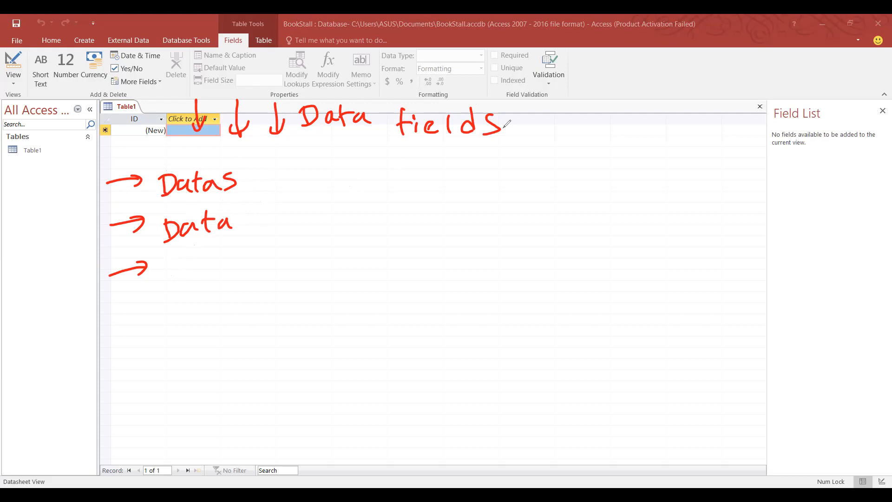
{"action": "key", "text": "Escape"}
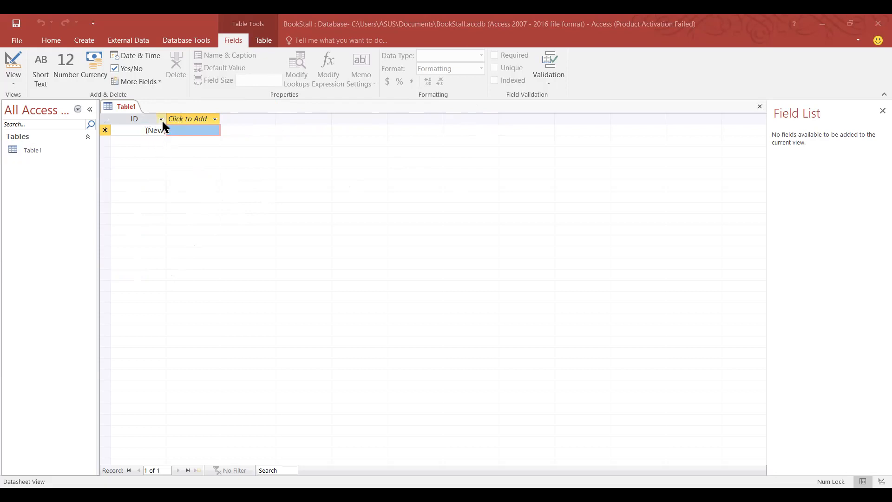
Change Table1's ID column header to Emp_ID.
{"action": "double_click", "coordinate": [141, 119]}
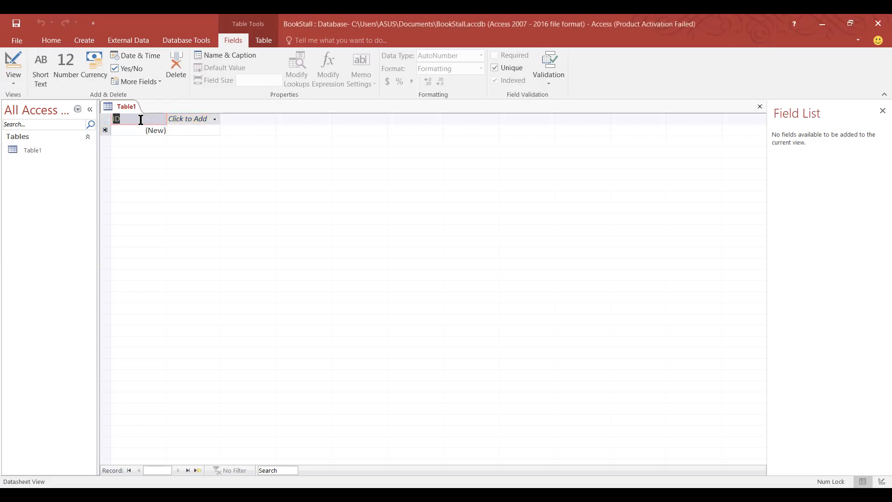
{"action": "key", "text": "BackSpace"}
{"action": "type", "text": "Emp_ID"}
{"action": "left_click", "coordinate": [168, 125]}
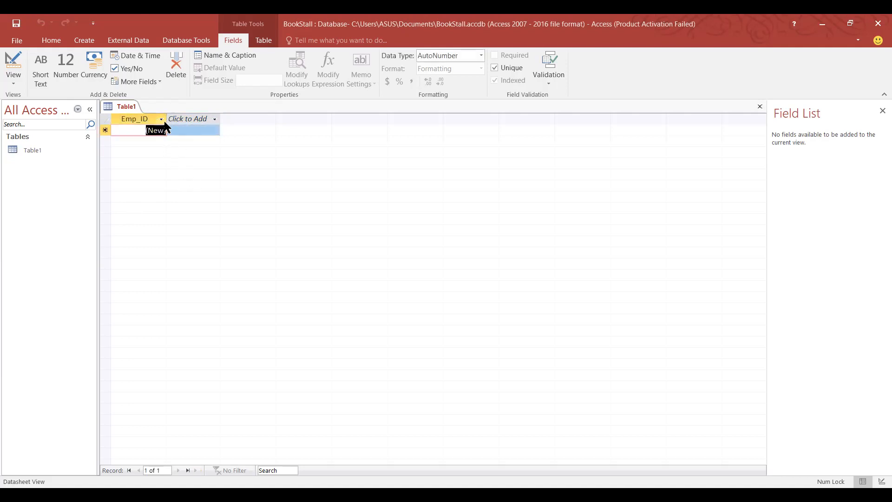
{"action": "left_click", "coordinate": [162, 120]}
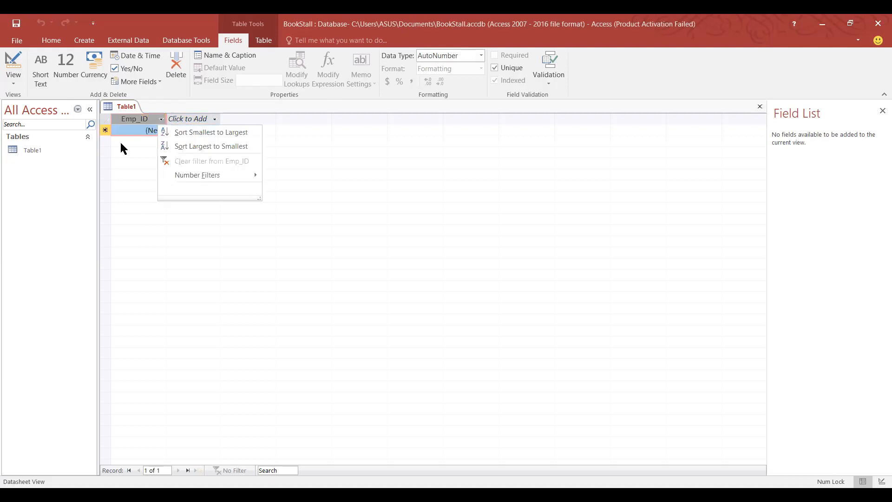
{"action": "left_click", "coordinate": [215, 121]}
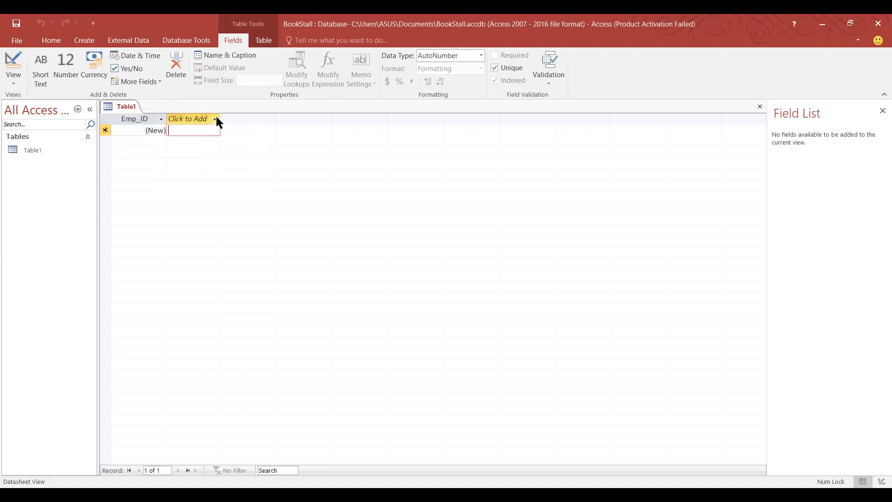
Append a Short Text column, Field1, after Emp_ID.
{"action": "left_click", "coordinate": [215, 120]}
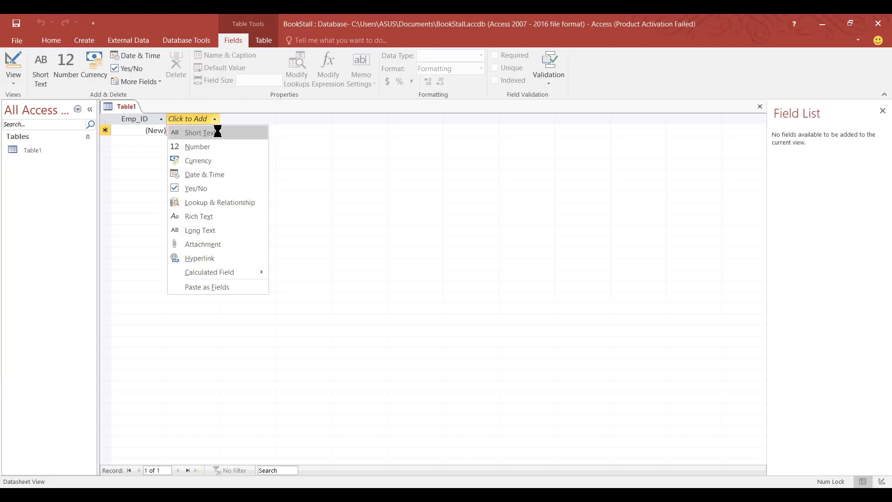
{"action": "left_click", "coordinate": [219, 134]}
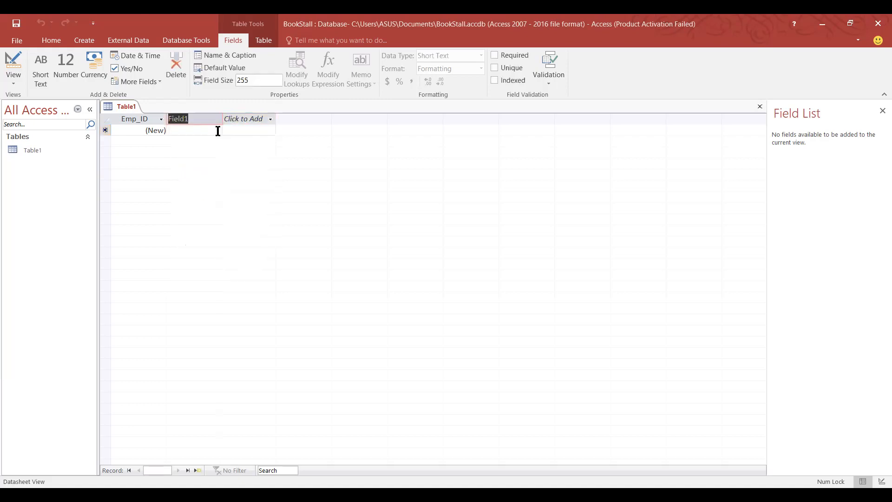
Name the new column F_Name, then add an L_Name text column and a Mobile number column.
{"action": "key", "text": "BackSpace"}
{"action": "type", "text": "F_Name"}
{"action": "key", "text": "Return"}
{"action": "left_click", "coordinate": [270, 120]}
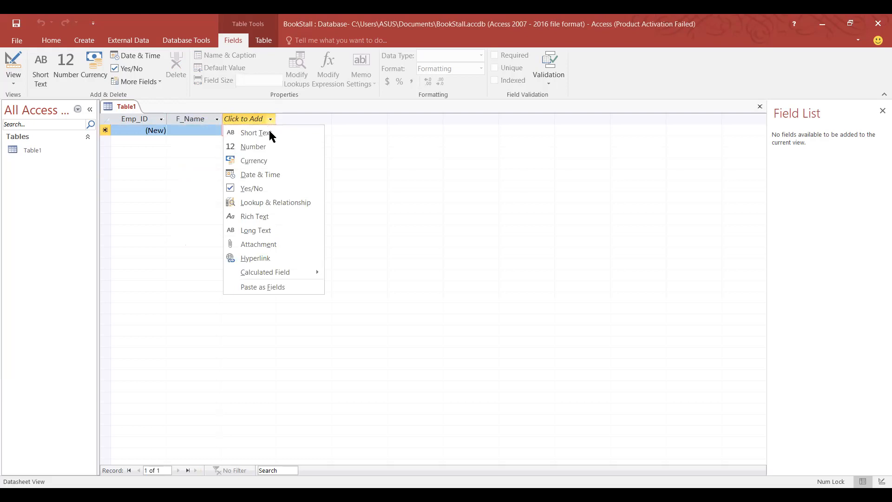
{"action": "left_click", "coordinate": [248, 133]}
{"action": "type", "text": "L"}
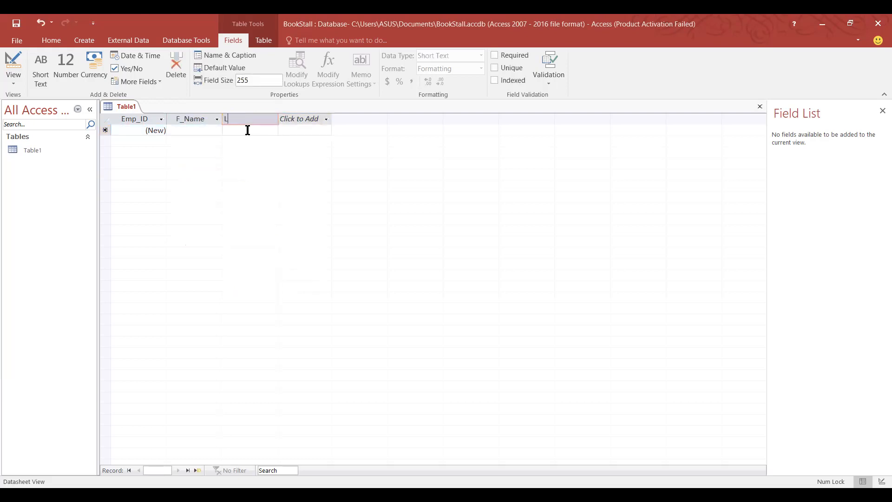
{"action": "type", "text": "_Name"}
{"action": "left_click", "coordinate": [325, 119]}
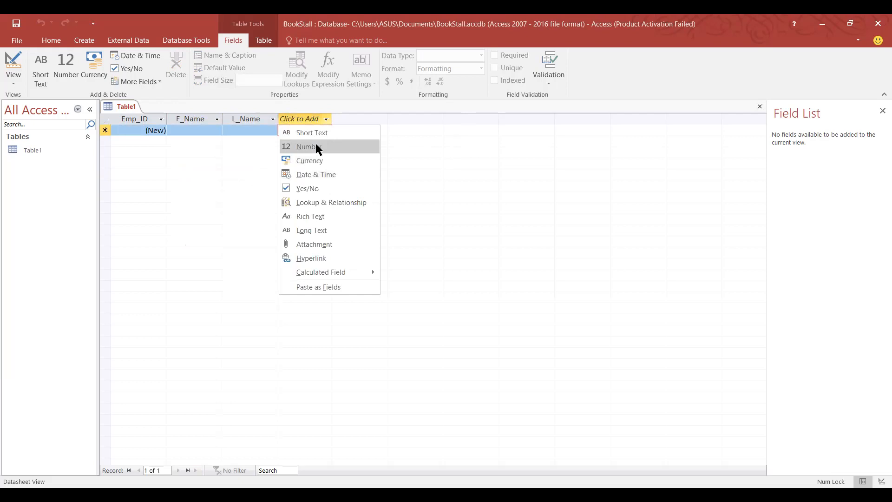
{"action": "left_click", "coordinate": [316, 146]}
{"action": "type", "text": "Mobile"}
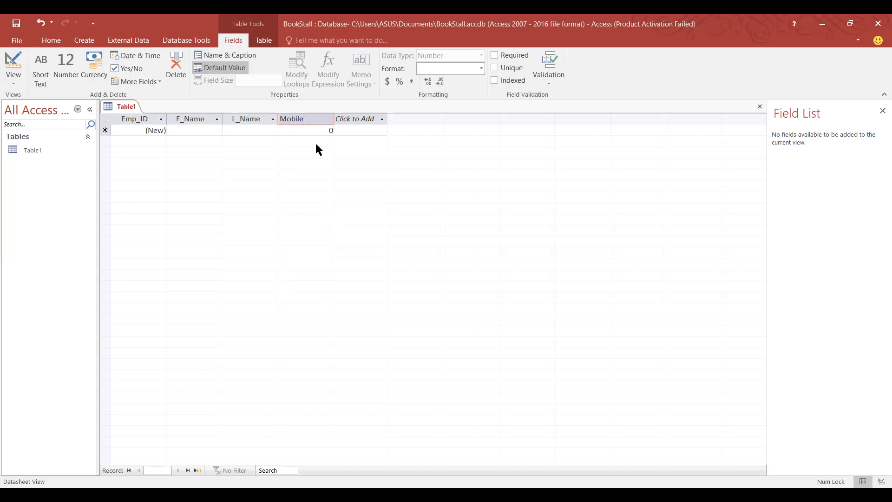
Add two Number columns named Slary_PH and Working_Hours, fixing the lowercase p.
{"action": "left_click", "coordinate": [379, 119]}
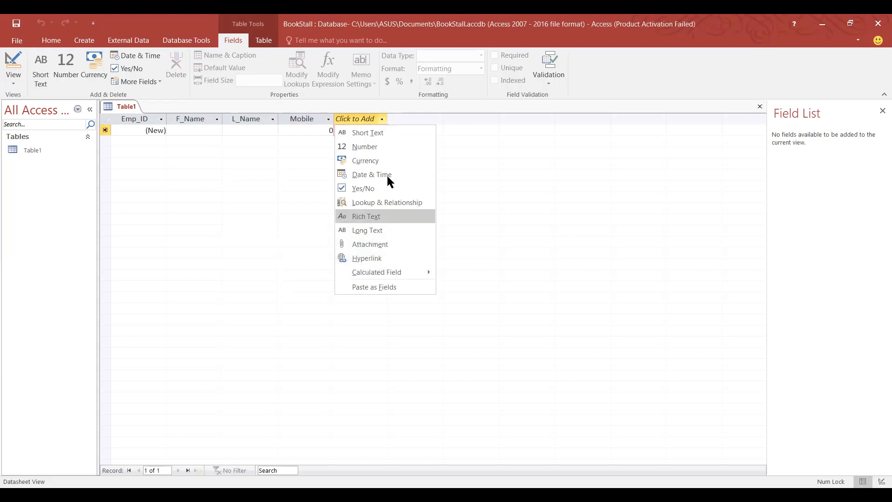
{"action": "left_click", "coordinate": [394, 150]}
{"action": "type", "text": "Slary"}
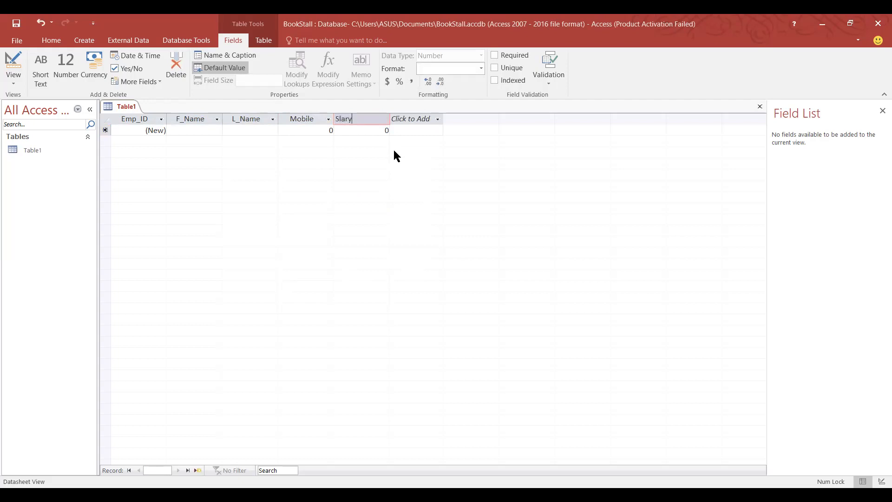
{"action": "type", "text": "_pH"}
{"action": "key", "text": "BackSpace"}
{"action": "type", "text": "PH"}
{"action": "left_click", "coordinate": [437, 119]}
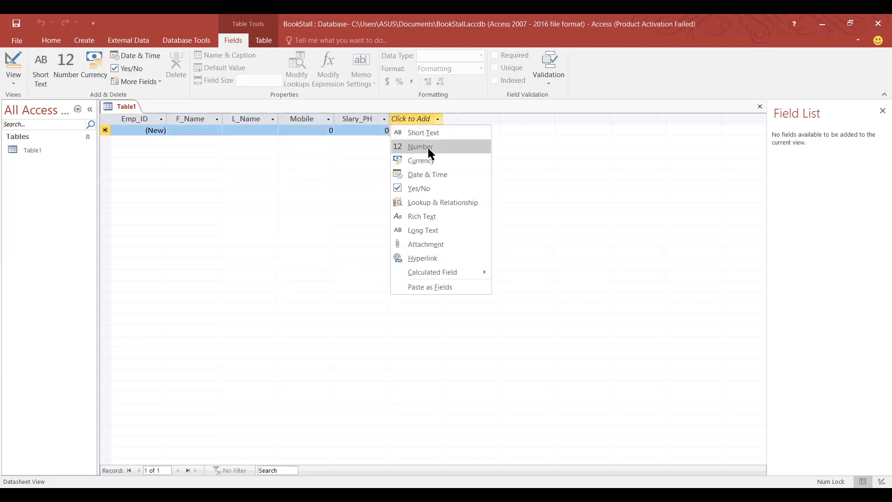
{"action": "left_click", "coordinate": [429, 150]}
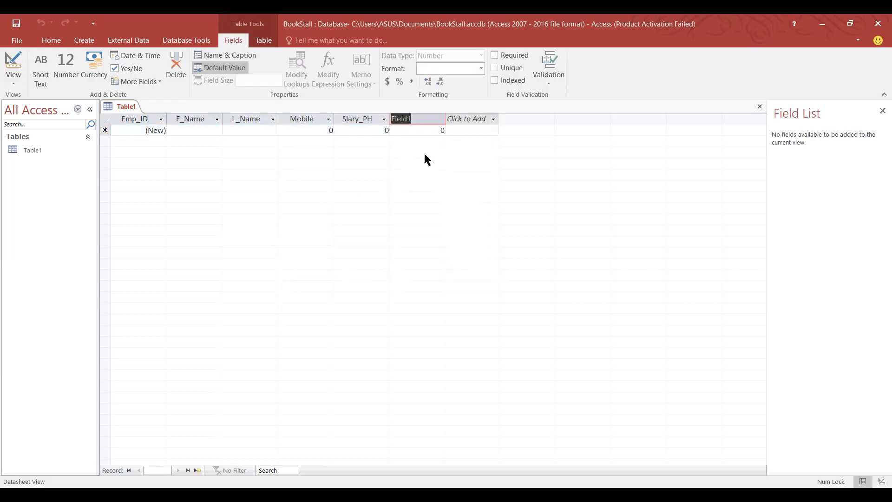
{"action": "type", "text": "Working"}
{"action": "type", "text": "_Hours"}
Add a calculated Number column with the expression [Slary_PH] * [Working_Hours].
{"action": "left_click", "coordinate": [494, 115]}
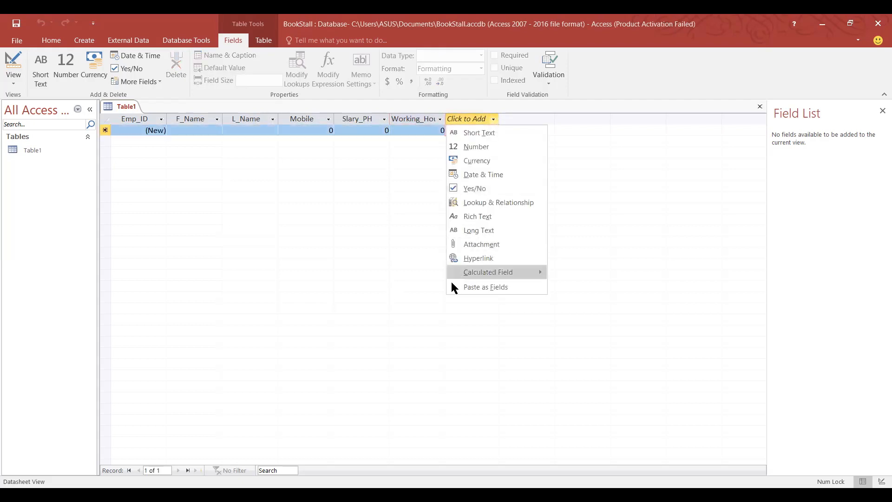
{"action": "mouse_move", "coordinate": [463, 270]}
{"action": "mouse_move", "coordinate": [498, 273]}
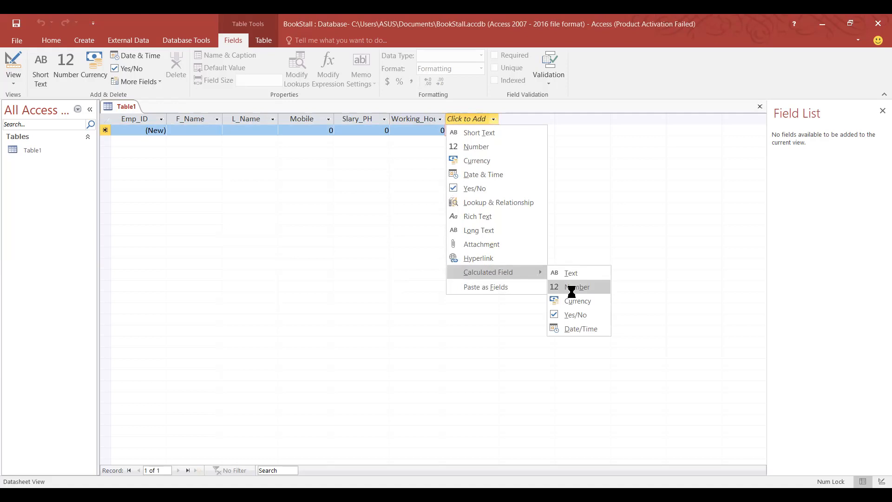
{"action": "left_click", "coordinate": [573, 296]}
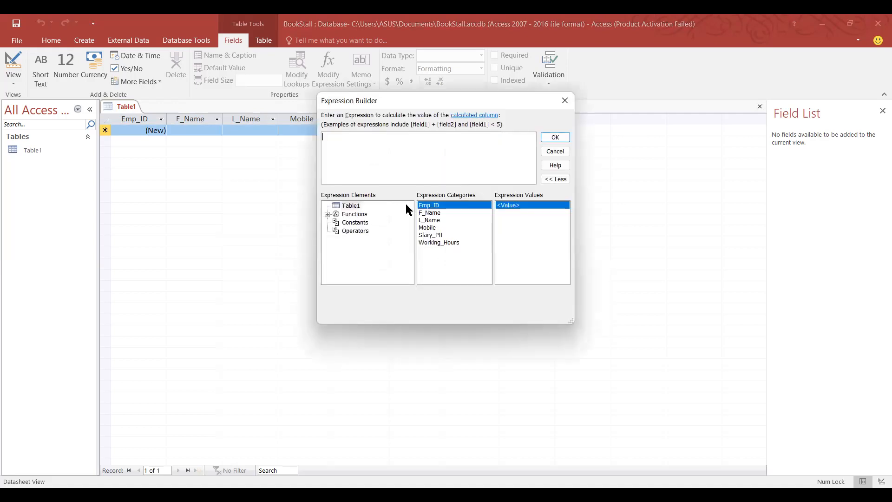
{"action": "left_click", "coordinate": [422, 236]}
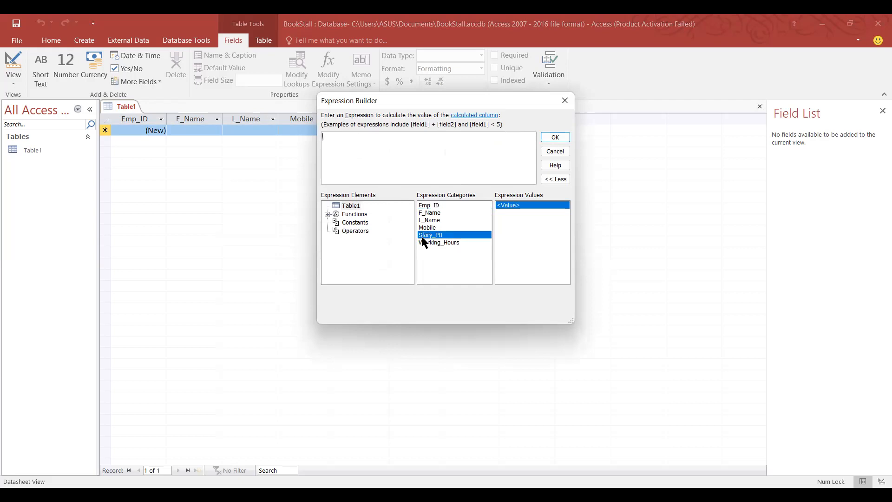
{"action": "double_click", "coordinate": [422, 235]}
{"action": "double_click", "coordinate": [438, 242]}
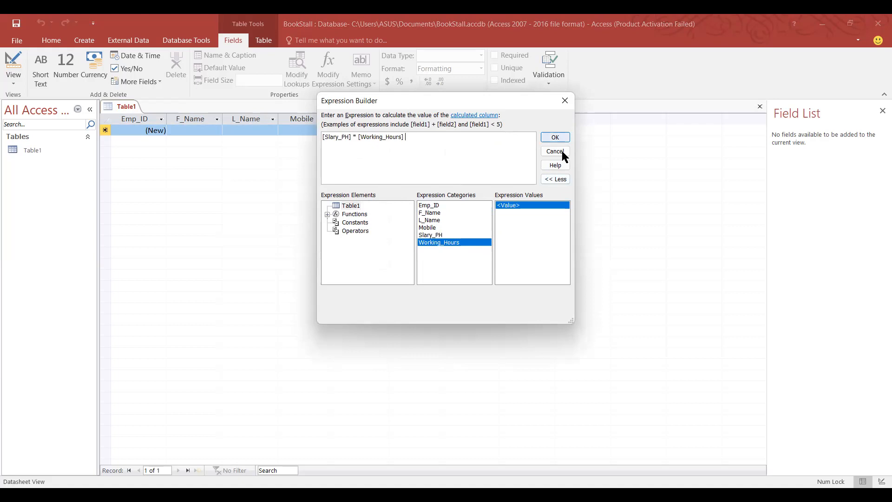
{"action": "left_click", "coordinate": [563, 139]}
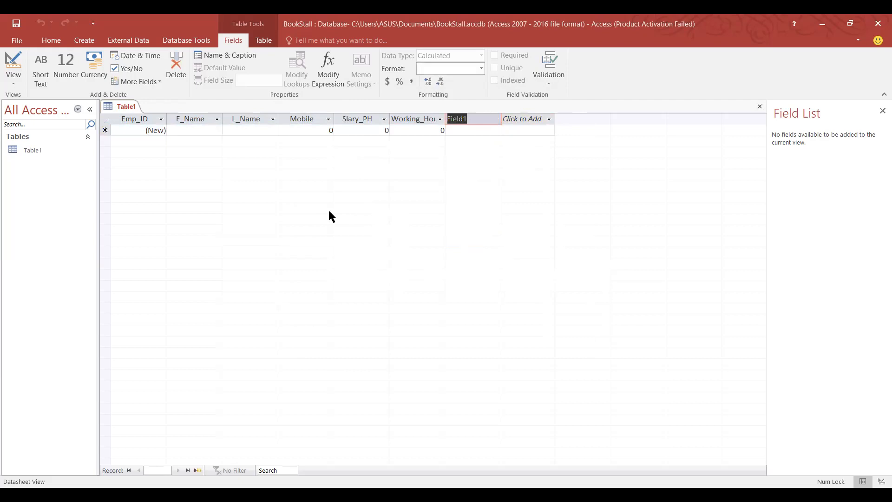
Enter the first employee's first name, last name and mobile number.
{"action": "left_click", "coordinate": [208, 130]}
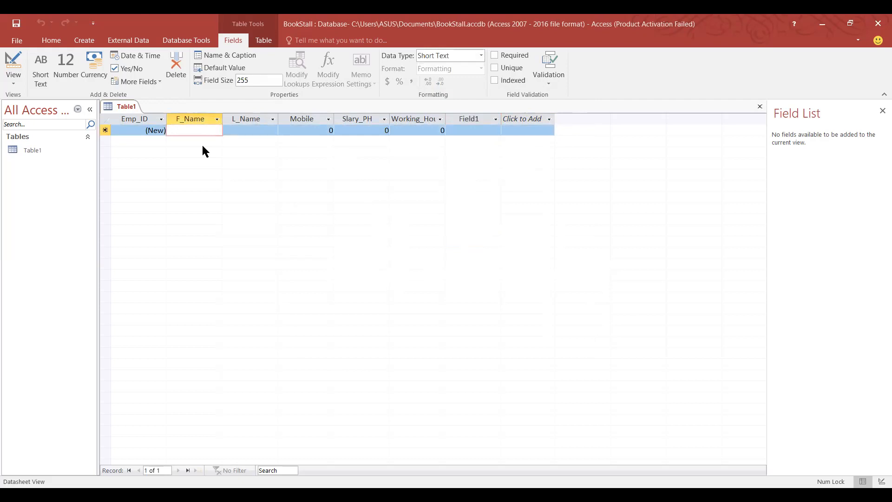
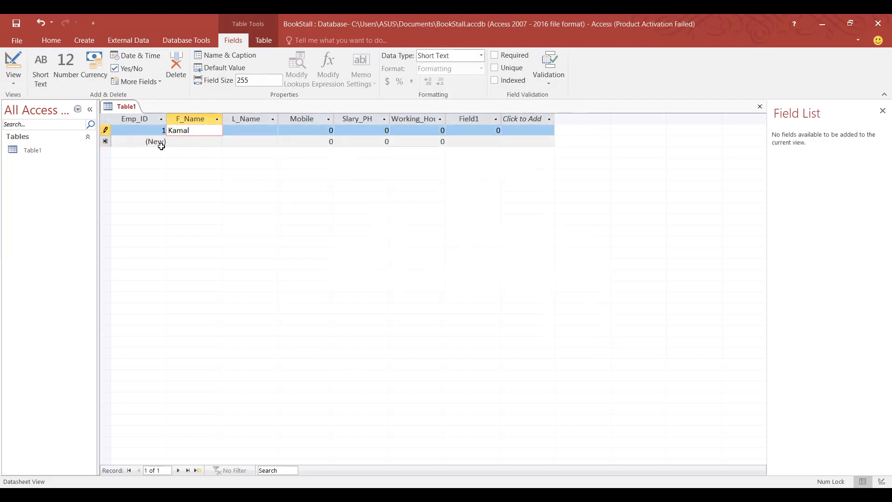
{"action": "left_click", "coordinate": [272, 126]}
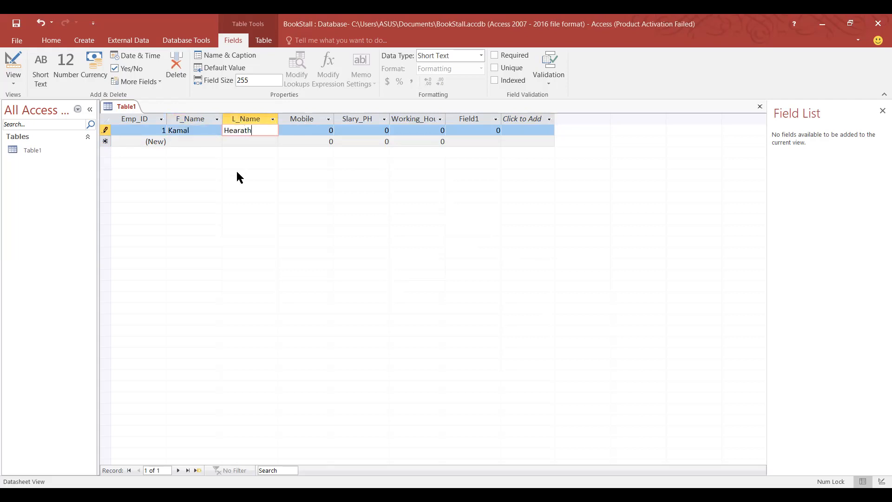
{"action": "left_click", "coordinate": [294, 131]}
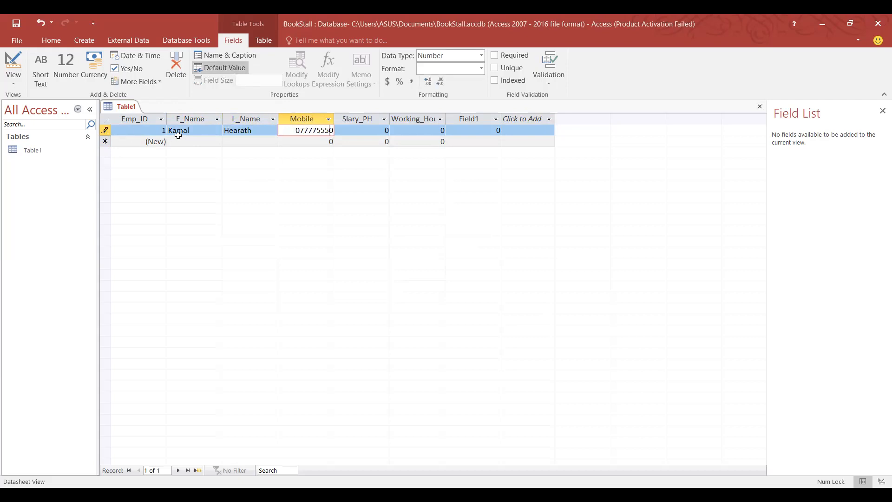
Set the record's Slary_PH to 1500 and Working_Hours to 6, giving a calculated 9000.
{"action": "left_click", "coordinate": [356, 127]}
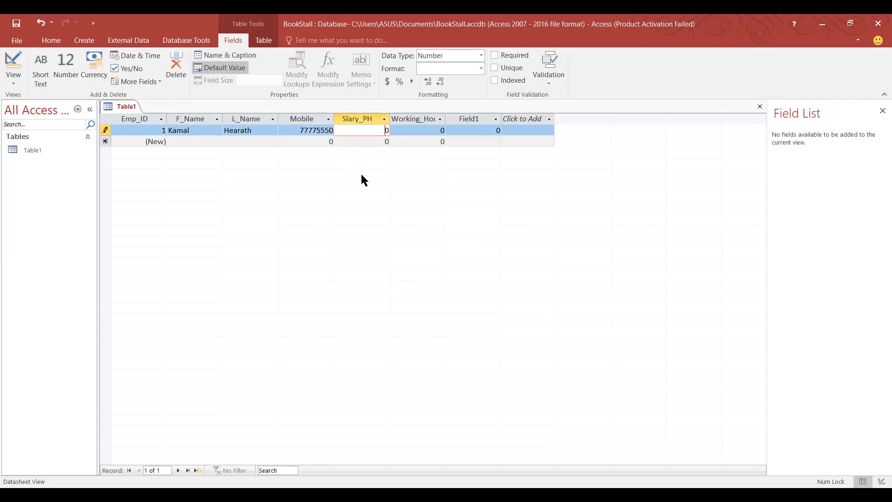
{"action": "key", "text": "BackSpace"}
{"action": "type", "text": "1500"}
{"action": "left_click", "coordinate": [439, 131]}
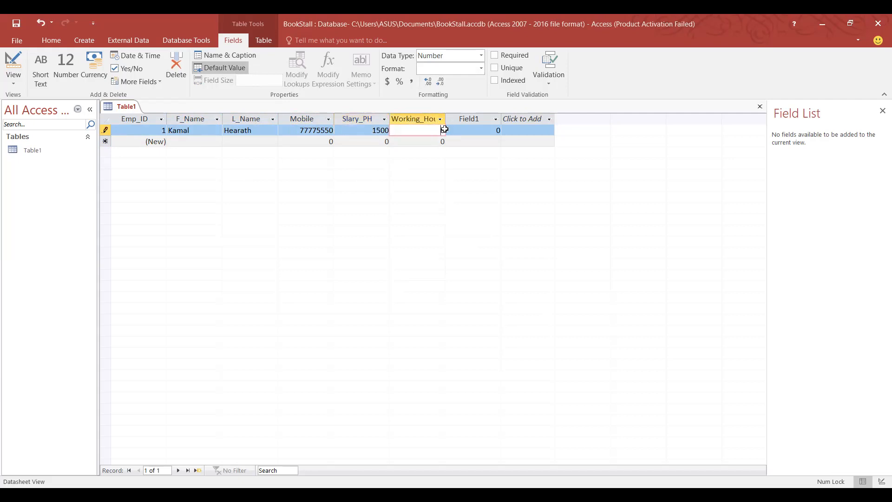
{"action": "left_click", "coordinate": [444, 130]}
{"action": "type", "text": "6"}
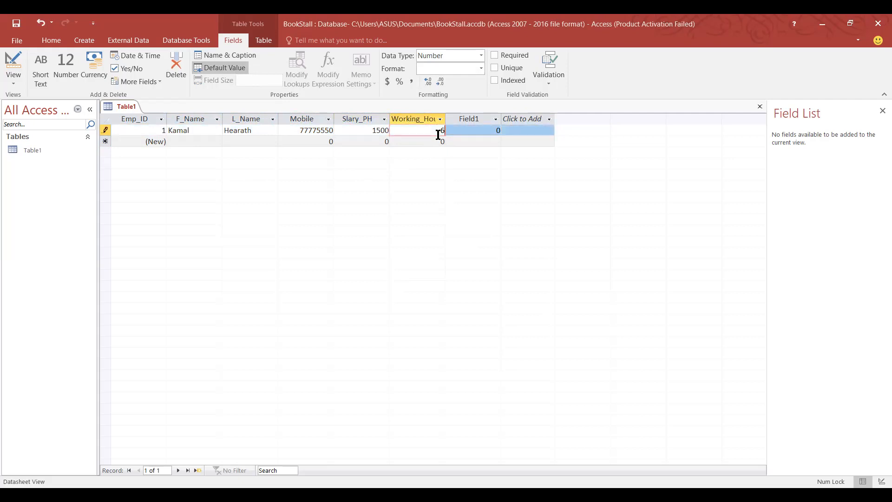
{"action": "left_click", "coordinate": [471, 131]}
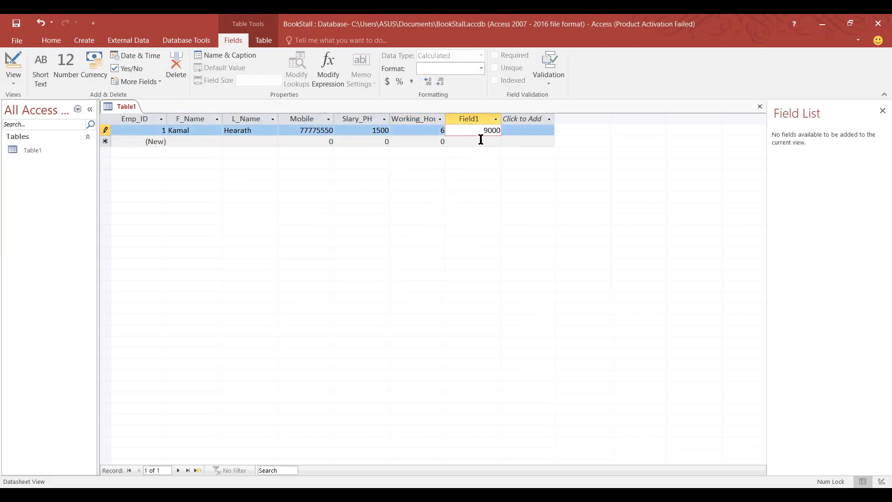
{"action": "left_click", "coordinate": [388, 130]}
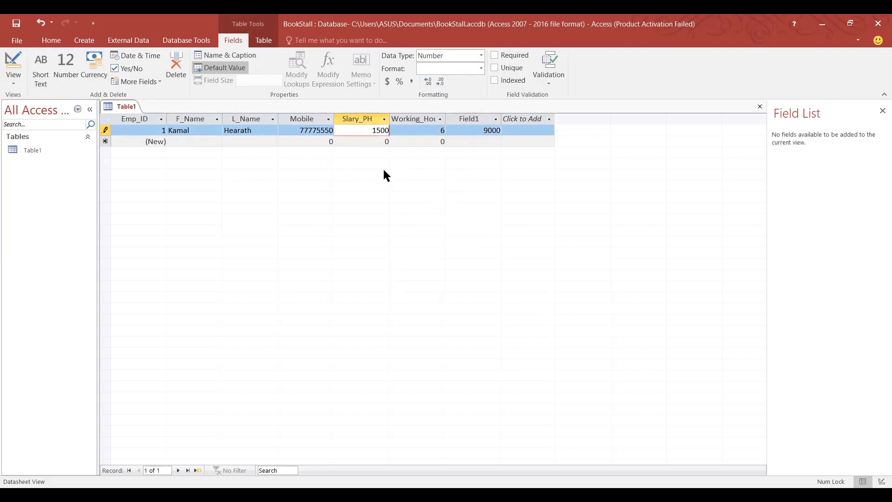
{"action": "left_click", "coordinate": [431, 130]}
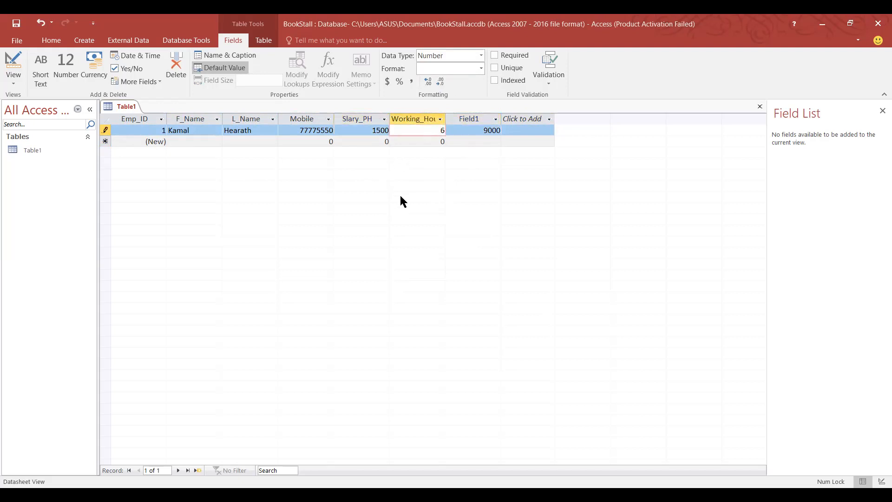
Rename the calculated Field1 column to Total.
{"action": "double_click", "coordinate": [475, 119]}
{"action": "key", "text": "BackSpace"}
{"action": "type", "text": "Total"}
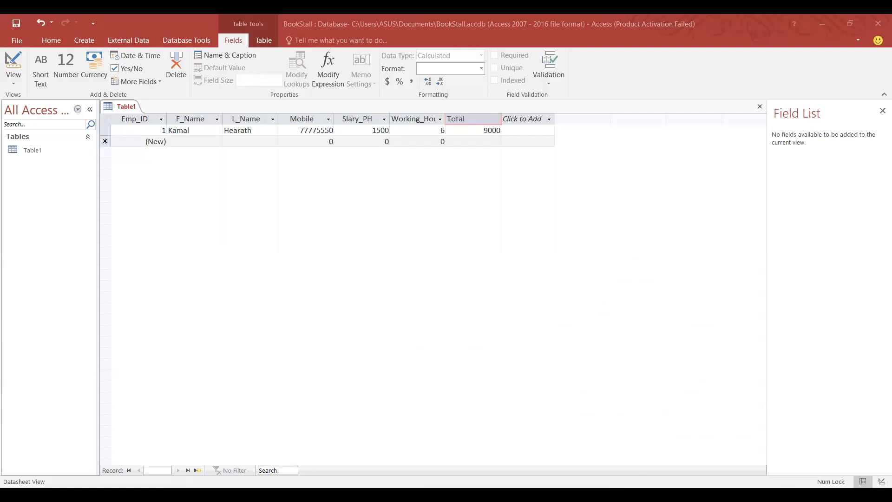
{"action": "left_click", "coordinate": [879, 484]}
Switch Table1 to Design View and enter Employee as the table name to save.
{"action": "left_click", "coordinate": [880, 484]}
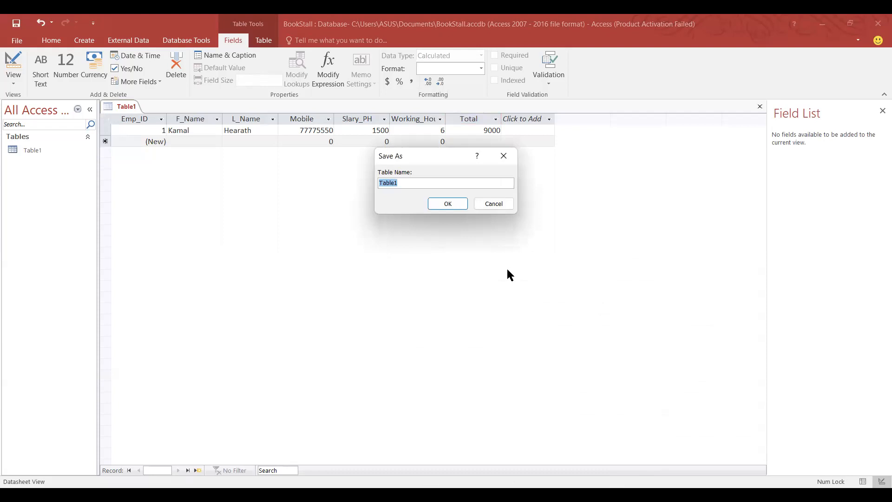
{"action": "key", "text": "BackSpace"}
{"action": "type", "text": "Employee"}
Save the table as Employee, check its fields in Design View, then return to Datasheet View.
{"action": "left_click", "coordinate": [447, 205]}
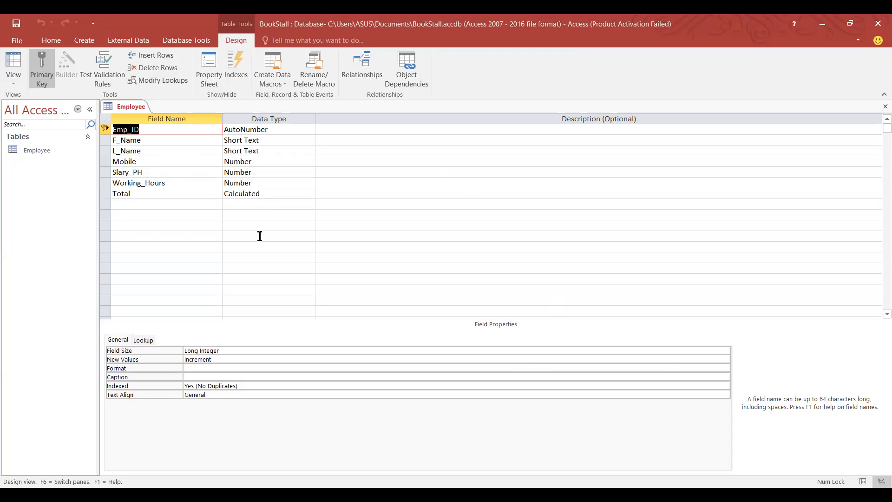
{"action": "left_click", "coordinate": [148, 205]}
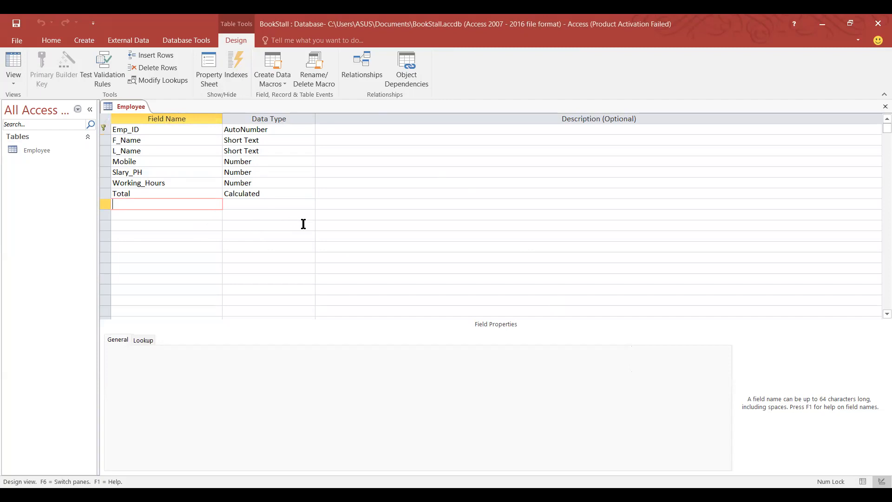
{"action": "left_click", "coordinate": [863, 482]}
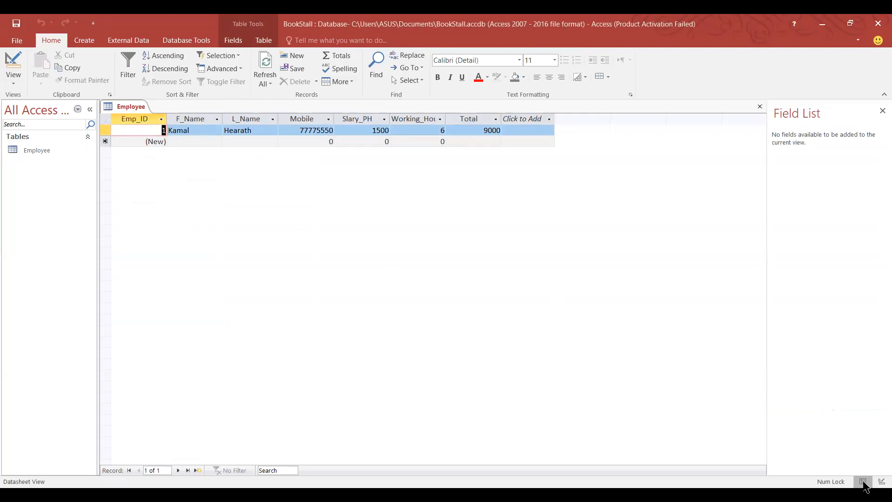
{"action": "left_click", "coordinate": [882, 481]}
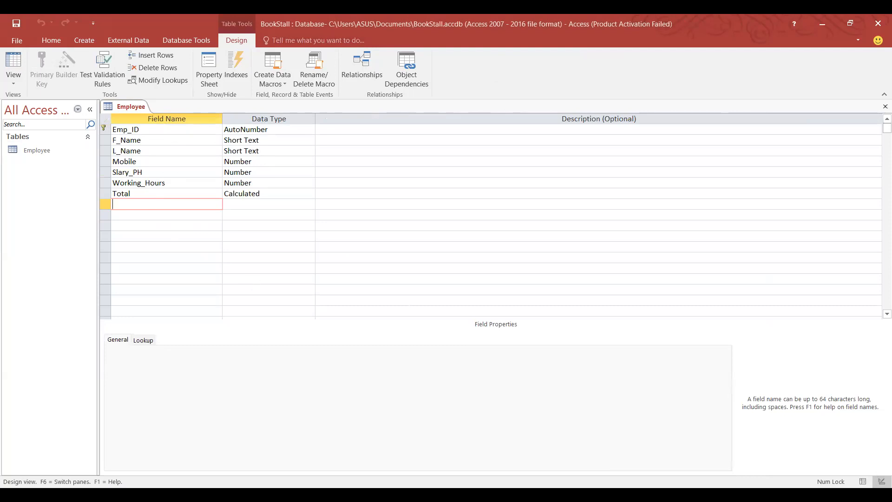
{"action": "left_click", "coordinate": [863, 482]}
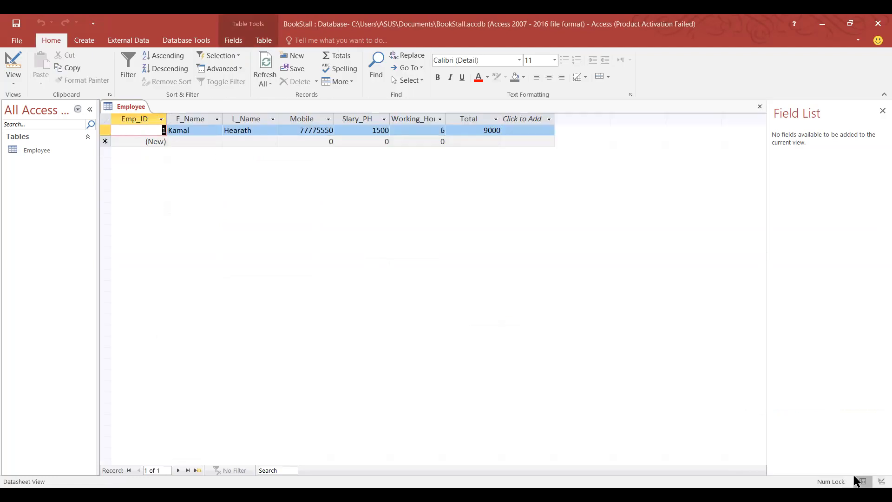
{"action": "left_click", "coordinate": [878, 478]}
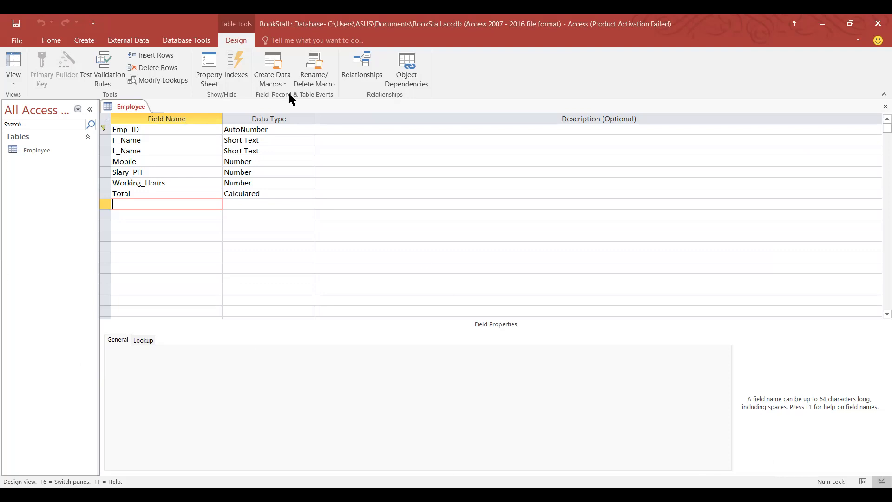
{"action": "left_click", "coordinate": [861, 481]}
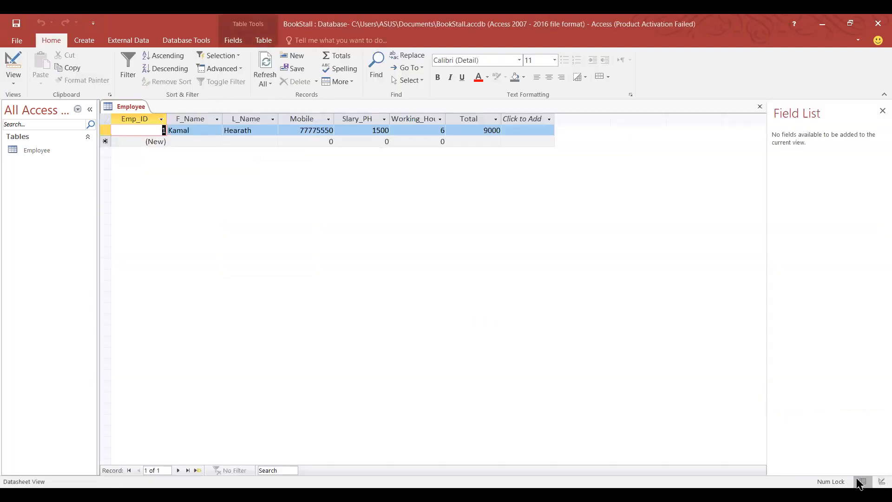
{"action": "left_click", "coordinate": [882, 481]}
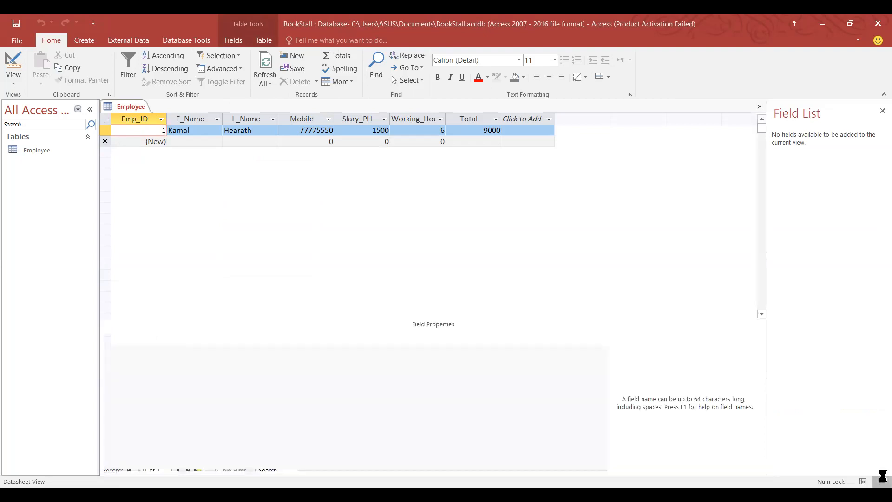
{"action": "left_click", "coordinate": [863, 481]}
{"action": "left_click", "coordinate": [882, 482]}
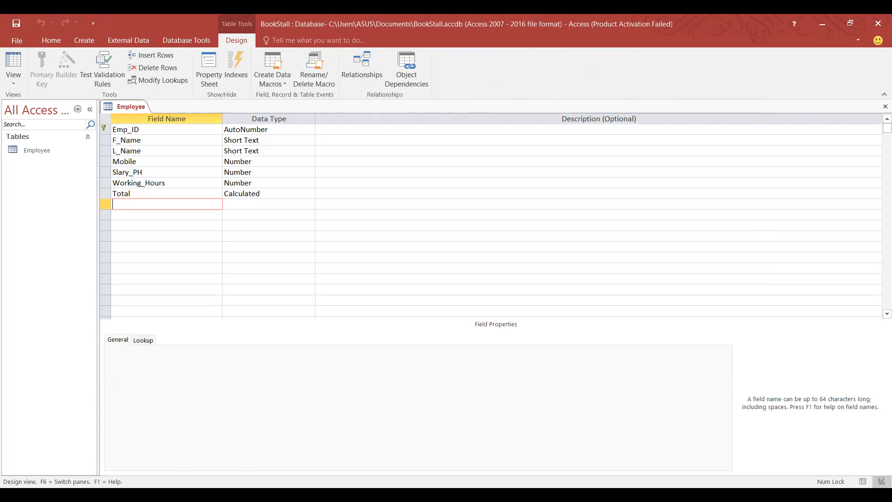
{"action": "left_click", "coordinate": [120, 218]}
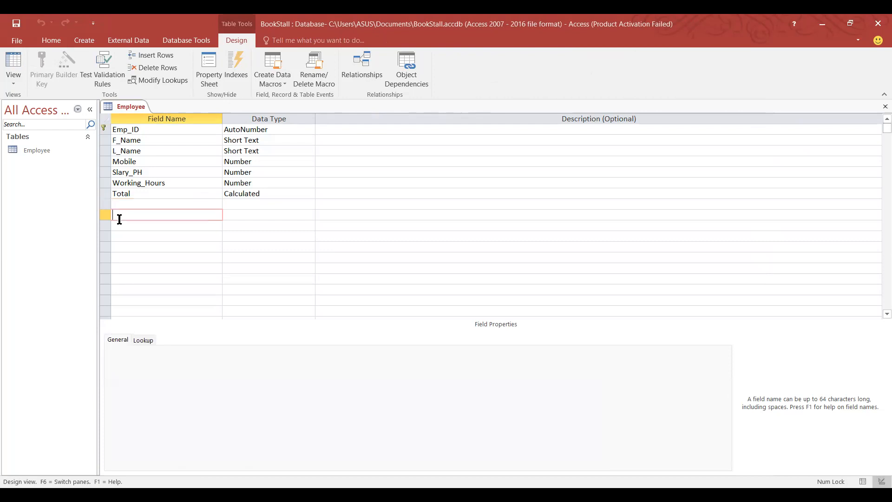
{"action": "left_click", "coordinate": [140, 203]}
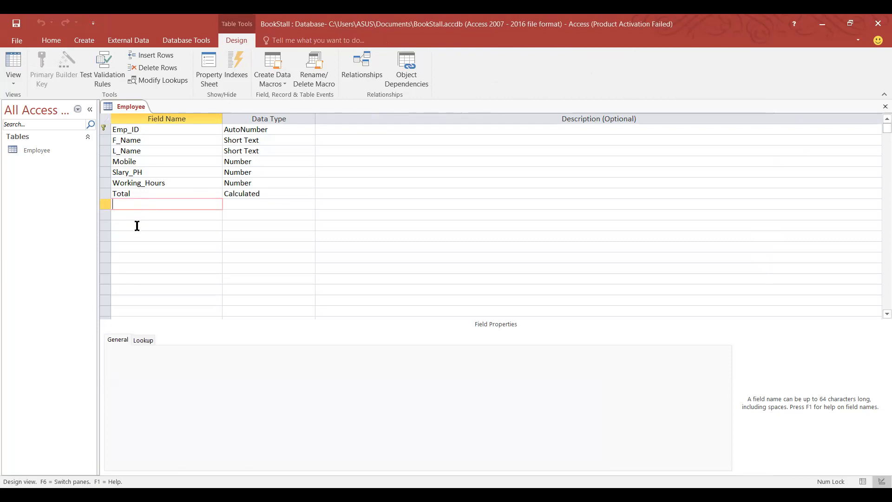
{"action": "left_click", "coordinate": [252, 207]}
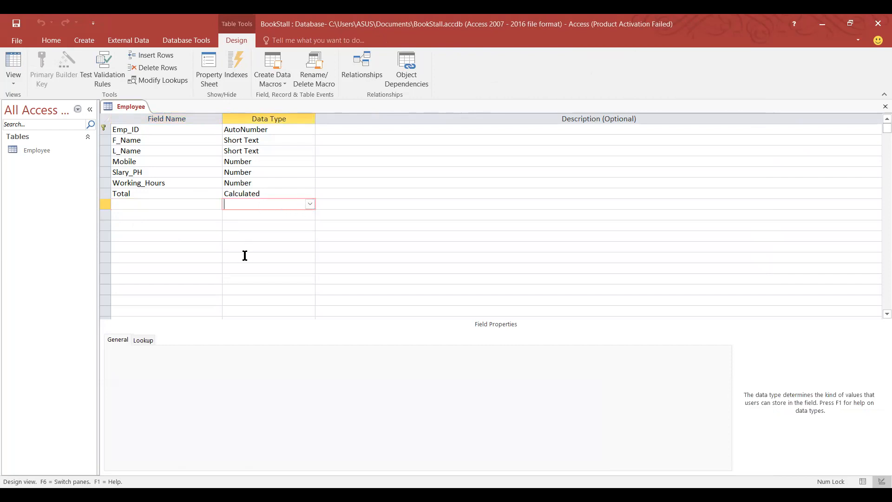
{"action": "left_click", "coordinate": [861, 481]}
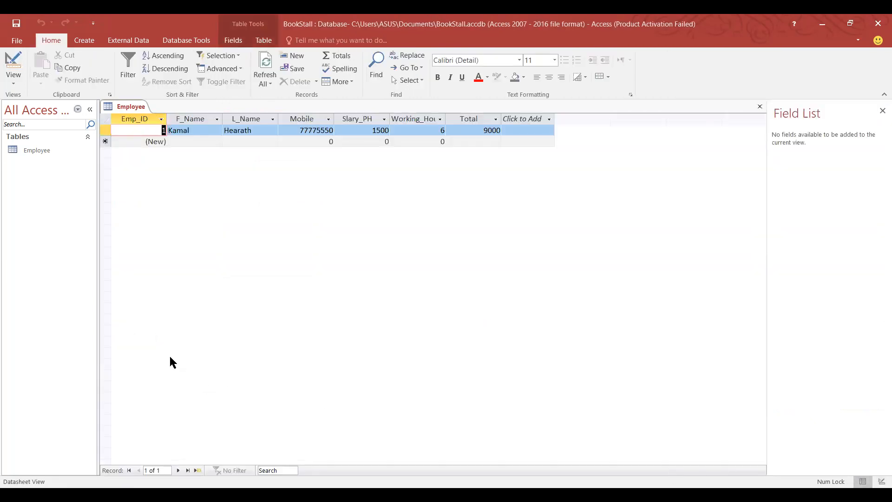
Enter record 2 with placeholder names, a mobile number, Slary_PH 2000 and Working_Hours 8.
{"action": "left_click", "coordinate": [181, 142]}
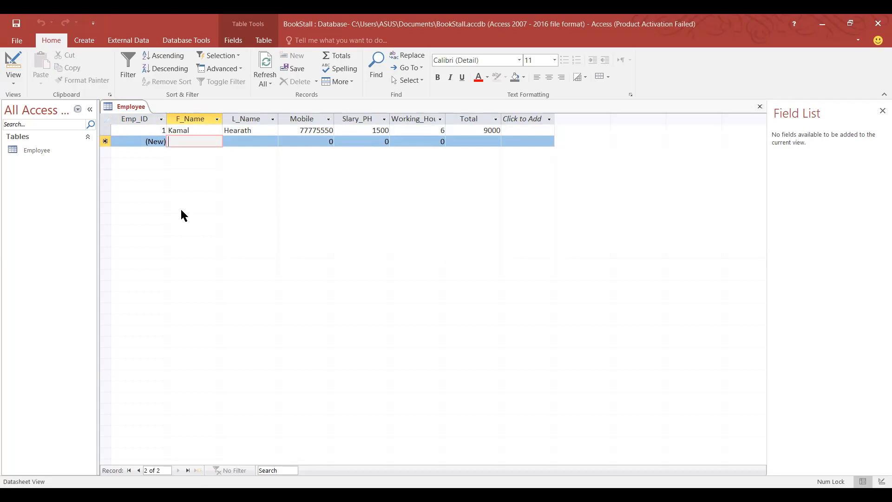
{"action": "type", "text": "jhdfjk"}
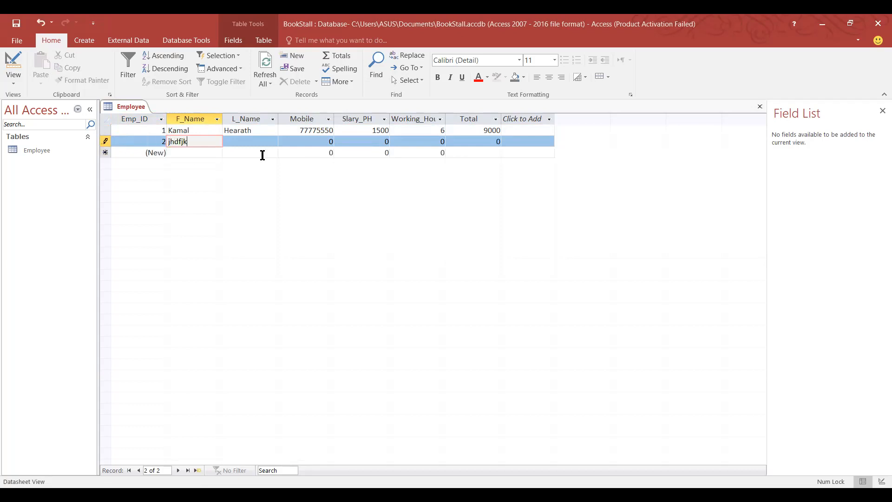
{"action": "left_click", "coordinate": [246, 140]}
{"action": "type", "text": "dfdfdsfvc"}
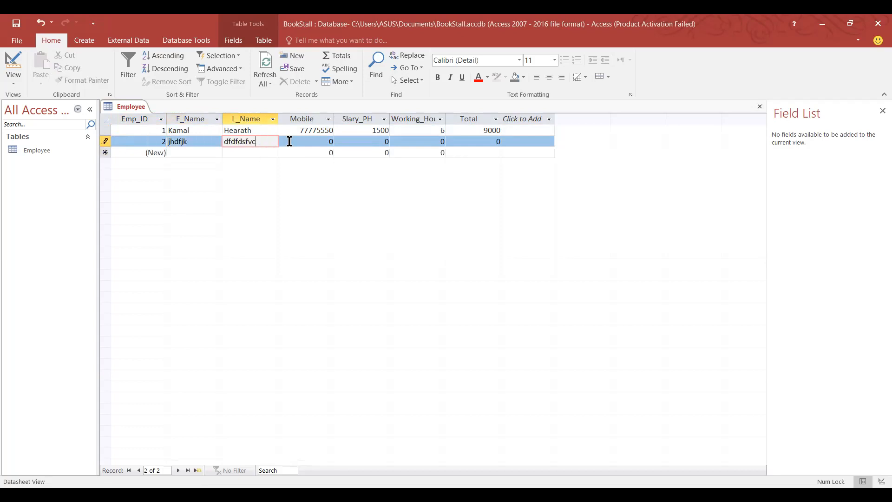
{"action": "left_click", "coordinate": [297, 144]}
{"action": "type", "text": "071255"}
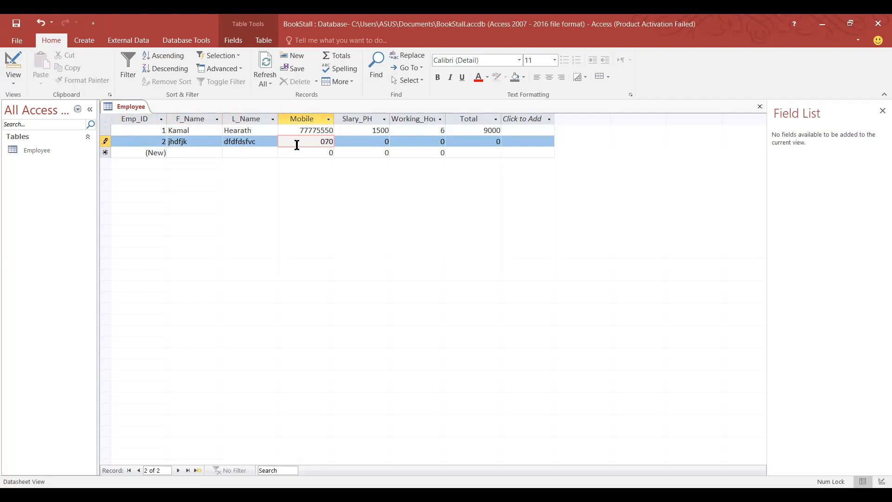
{"action": "type", "text": "21"}
{"action": "left_click", "coordinate": [379, 141]}
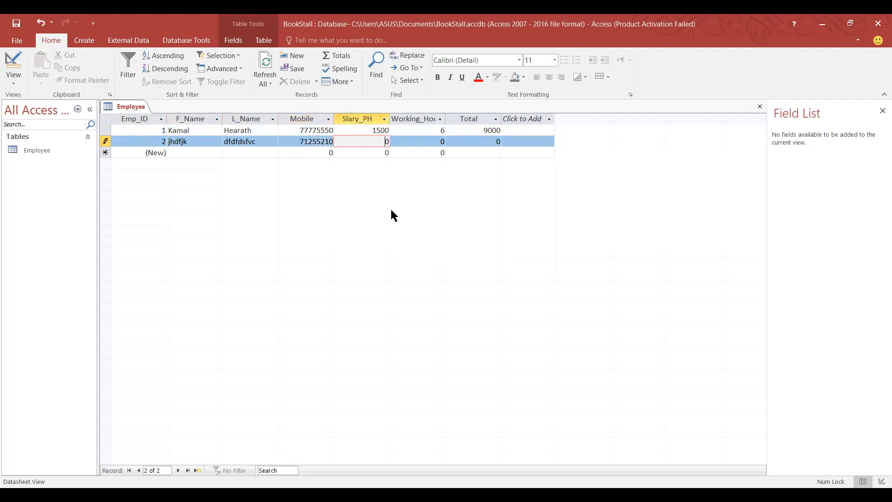
{"action": "key", "text": "BackSpace"}
{"action": "type", "text": "2000"}
{"action": "left_click", "coordinate": [442, 141]}
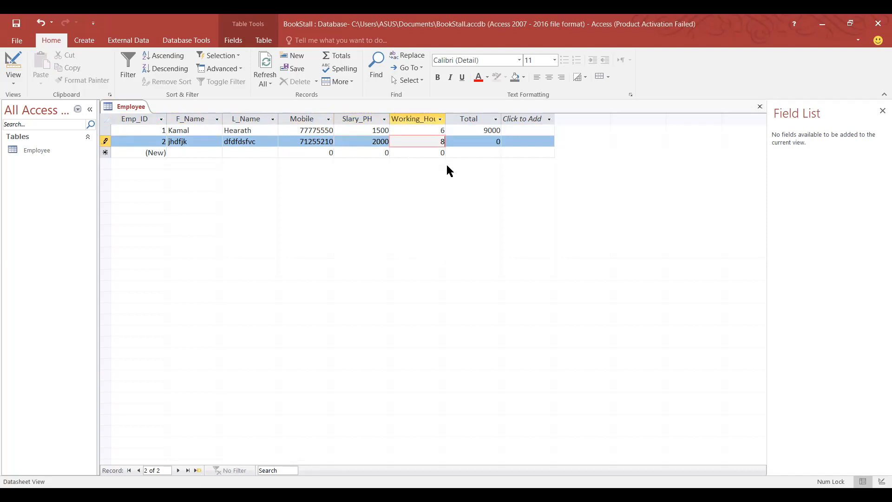
{"action": "type", "text": "8"}
{"action": "left_click", "coordinate": [484, 154]}
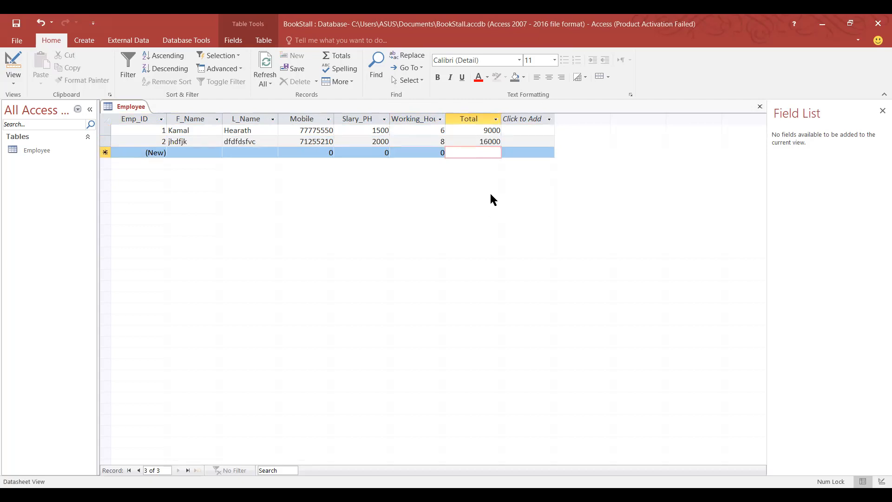
Start record 3 with placeholder first and last names and a mobile number.
{"action": "left_click", "coordinate": [169, 155]}
{"action": "type", "text": "erfdsfsdf"}
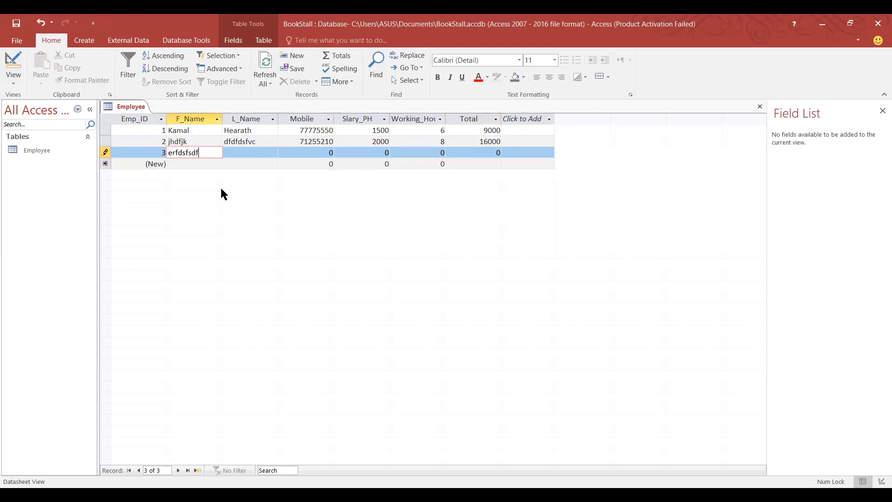
{"action": "left_click", "coordinate": [240, 152]}
{"action": "type", "text": "gdfgdfgdg"}
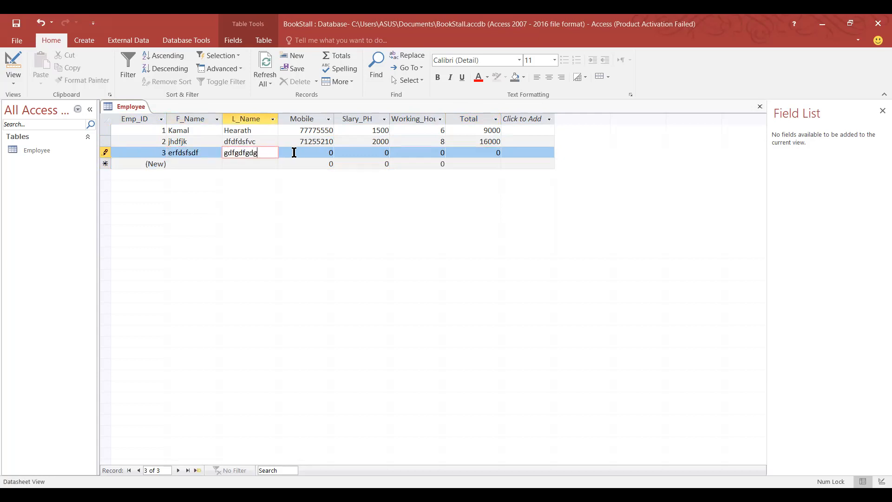
{"action": "left_click", "coordinate": [316, 157]}
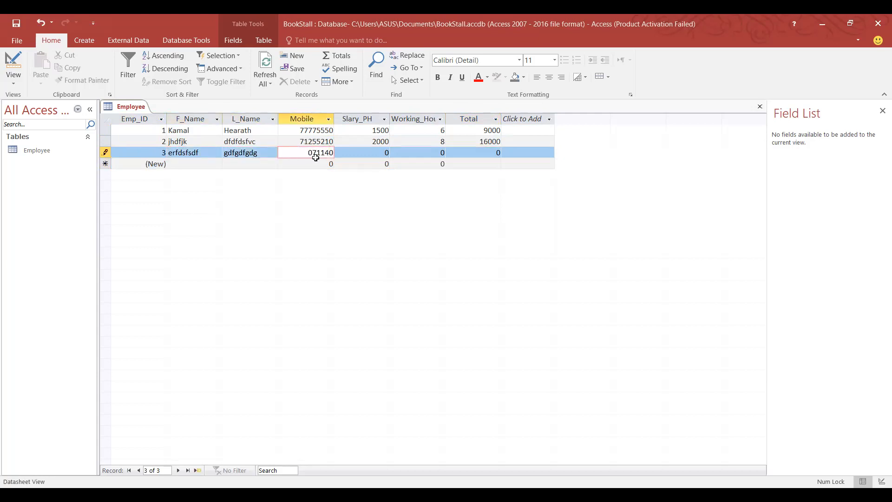
{"action": "key", "text": "BackSpace"}
{"action": "key", "text": "BackSpace"}
{"action": "key", "text": "BackSpace"}
Set record 3's Slary_PH to 1000 and Working_Hours to 12, saving it with Total 12000.
{"action": "left_click", "coordinate": [386, 152]}
{"action": "key", "text": "BackSpace"}
{"action": "type", "text": "1000"}
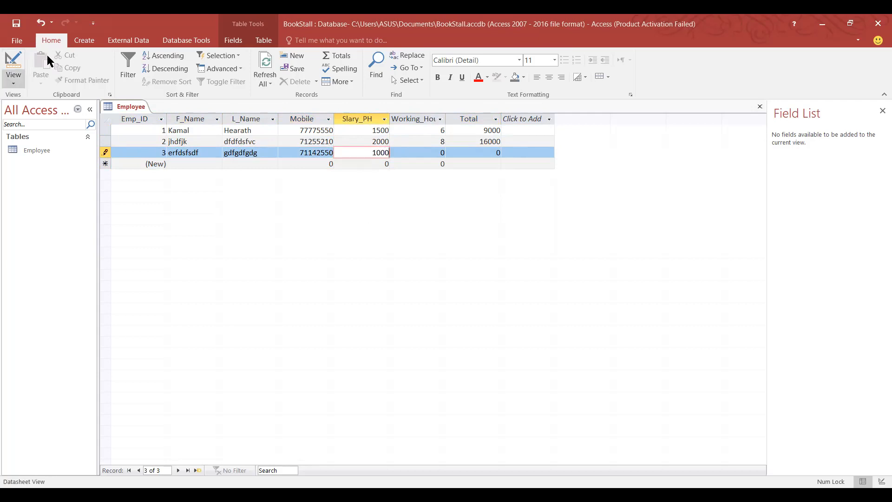
{"action": "left_click", "coordinate": [443, 152]}
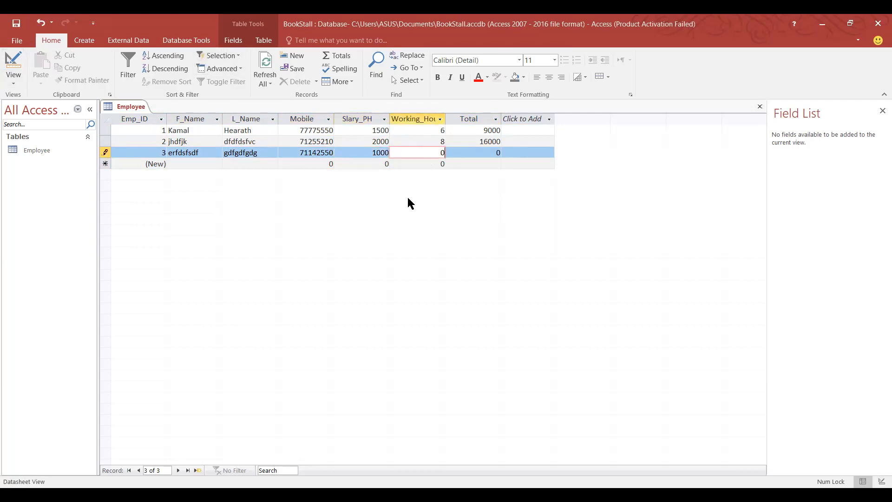
{"action": "key", "text": "BackSpace"}
{"action": "type", "text": "12"}
{"action": "left_click", "coordinate": [541, 153]}
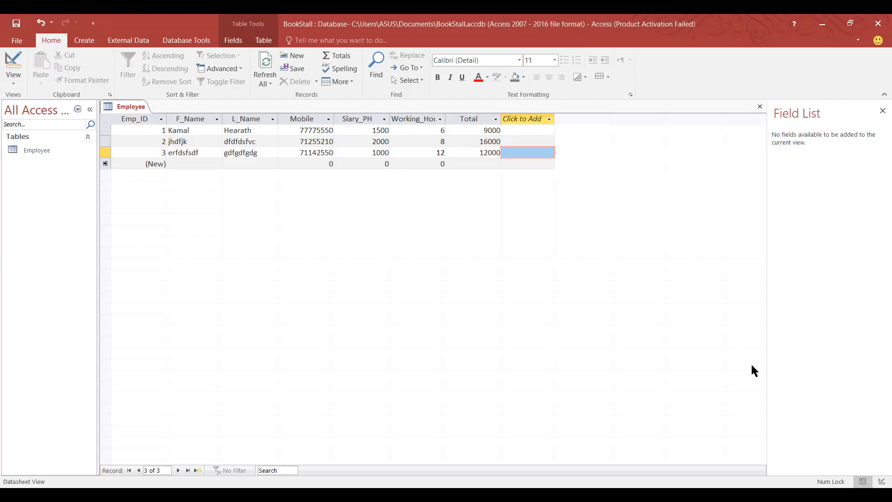
{"action": "left_click", "coordinate": [882, 481]}
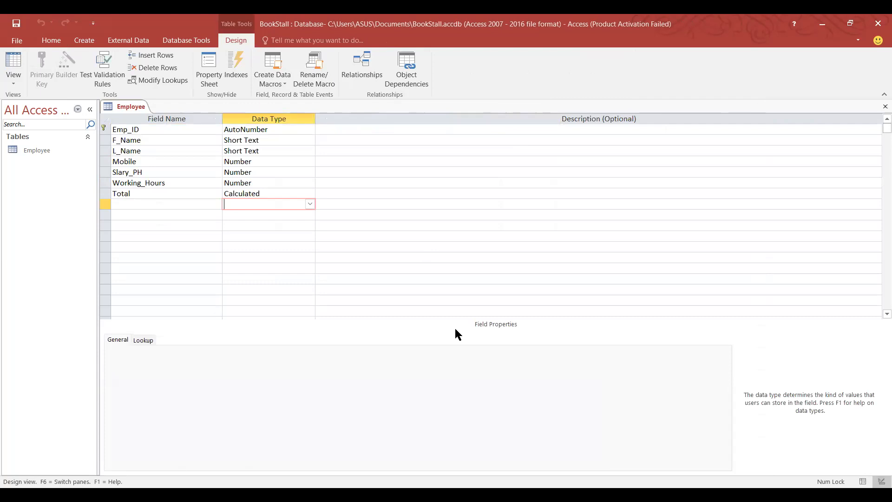
{"action": "left_click", "coordinate": [863, 481]}
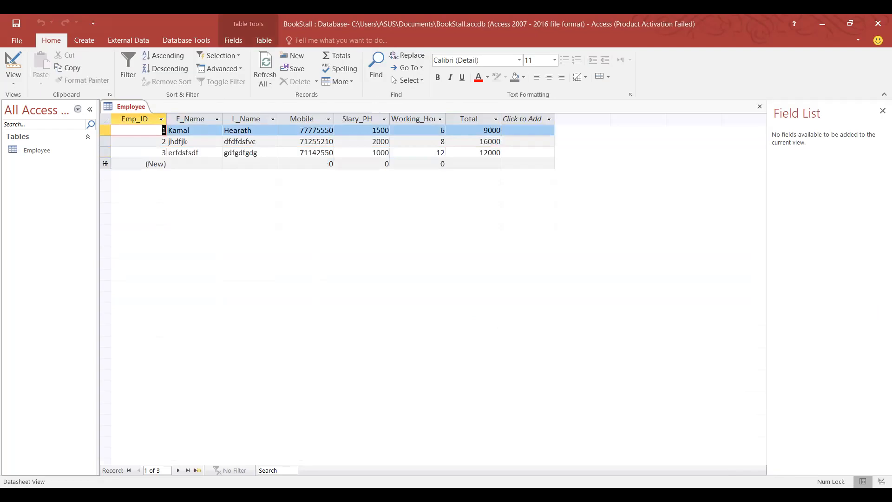
{"action": "left_click", "coordinate": [881, 481]}
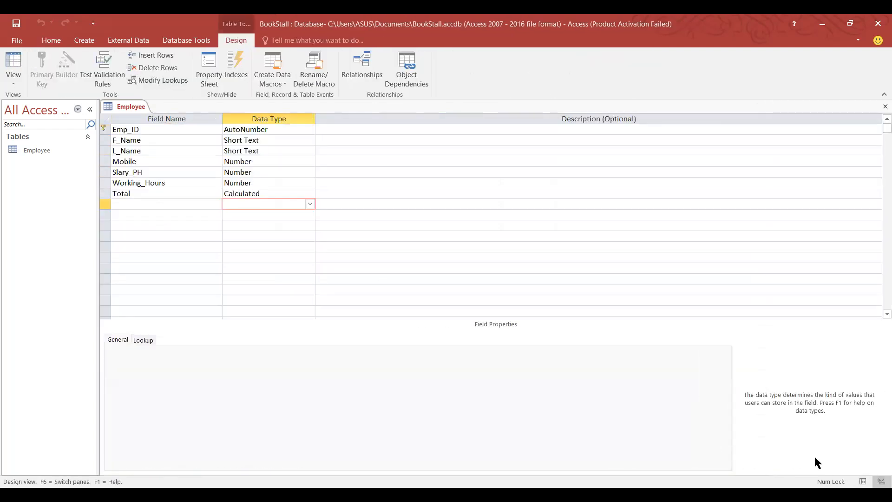
{"action": "left_click", "coordinate": [864, 483]}
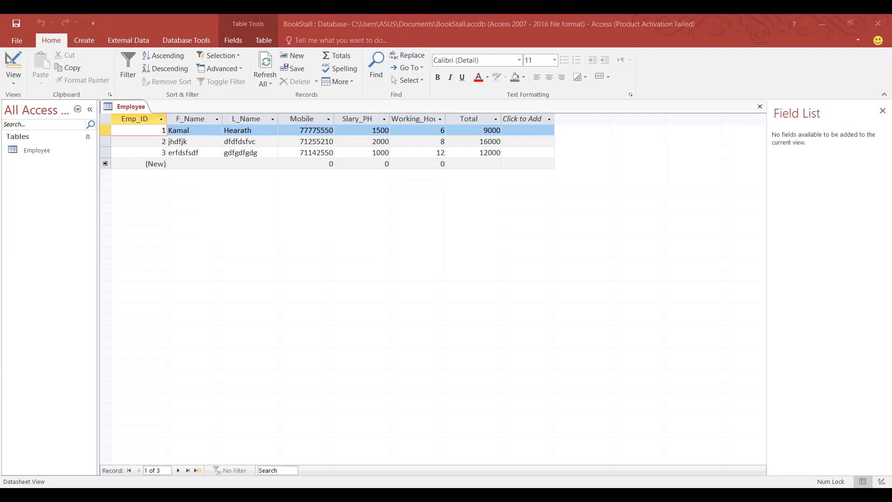
Bring Access back into focus and show the External Data ribbon options.
{"action": "left_click", "coordinate": [308, 222]}
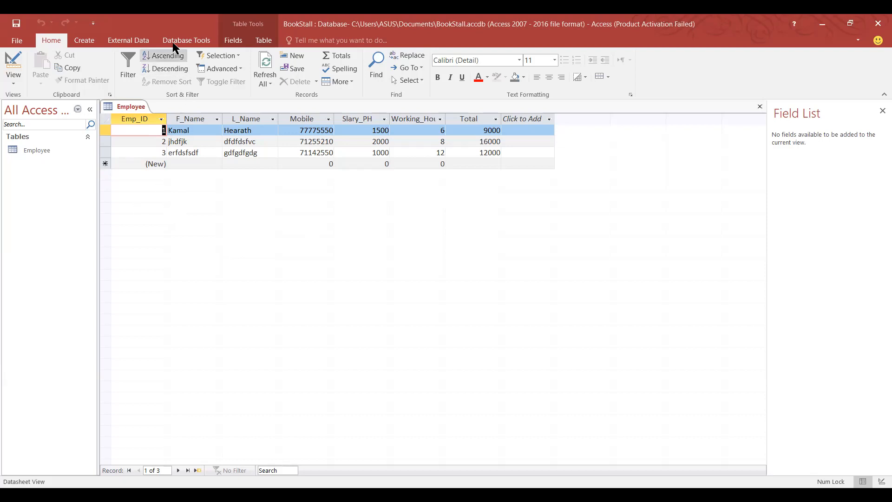
{"action": "left_click", "coordinate": [135, 37]}
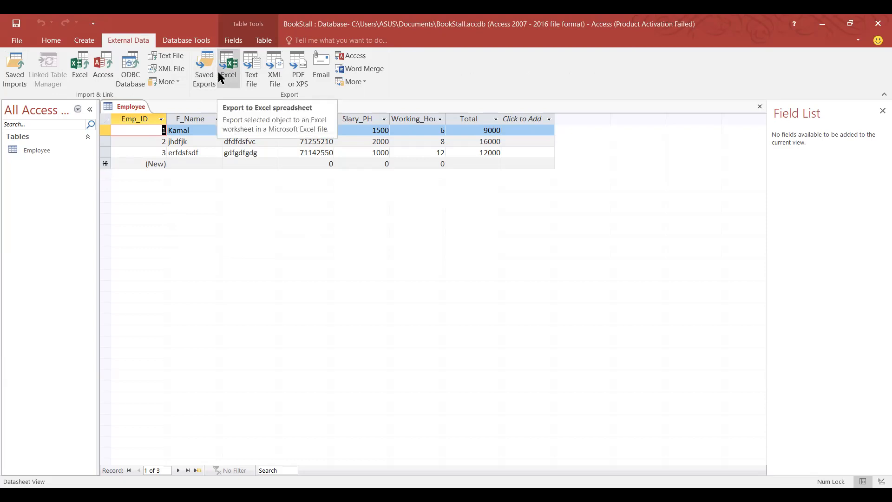
Choose Excel in the Import & Link group to begin a spreadsheet import.
{"action": "left_click", "coordinate": [80, 82]}
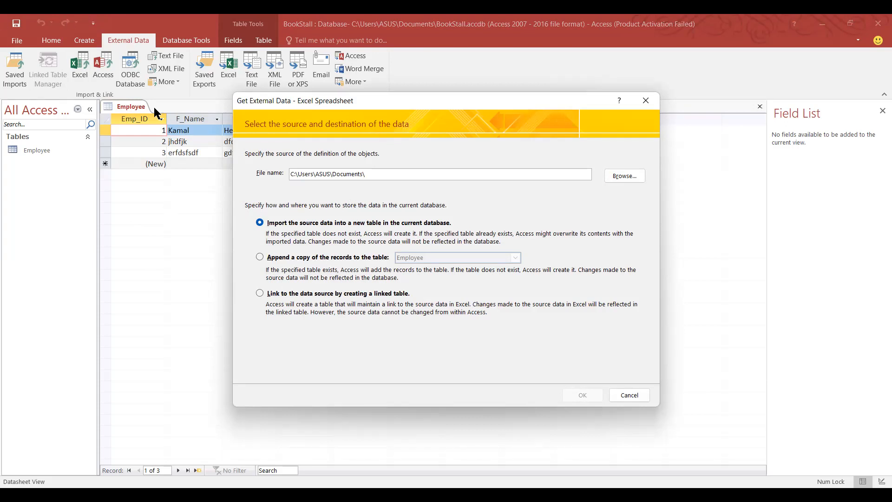
Browse the Desktop folder and pick Bookstore.xlsx as the file to import.
{"action": "left_click", "coordinate": [622, 175]}
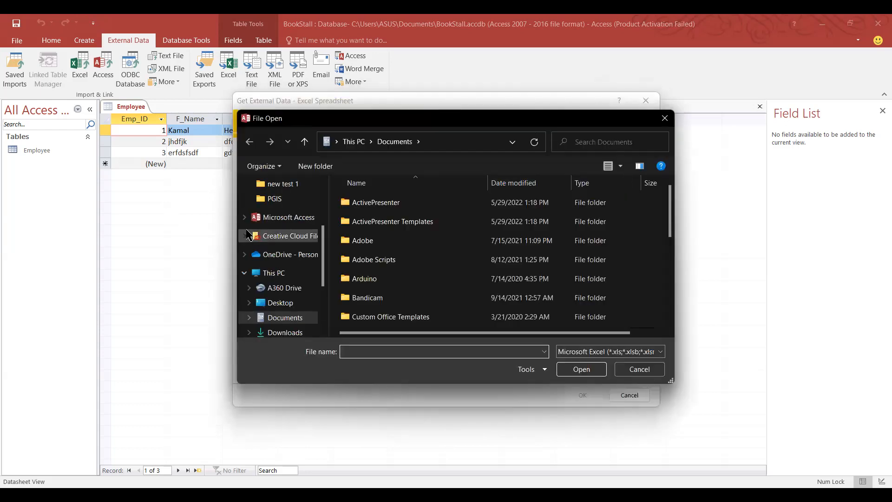
{"action": "scroll", "coordinate": [281, 288], "scroll_direction": "down", "scroll_amount": 1}
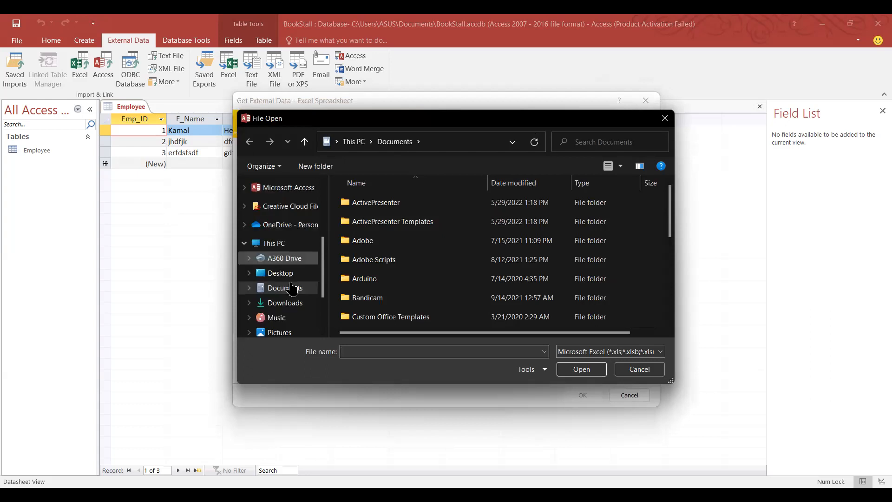
{"action": "left_click", "coordinate": [281, 274]}
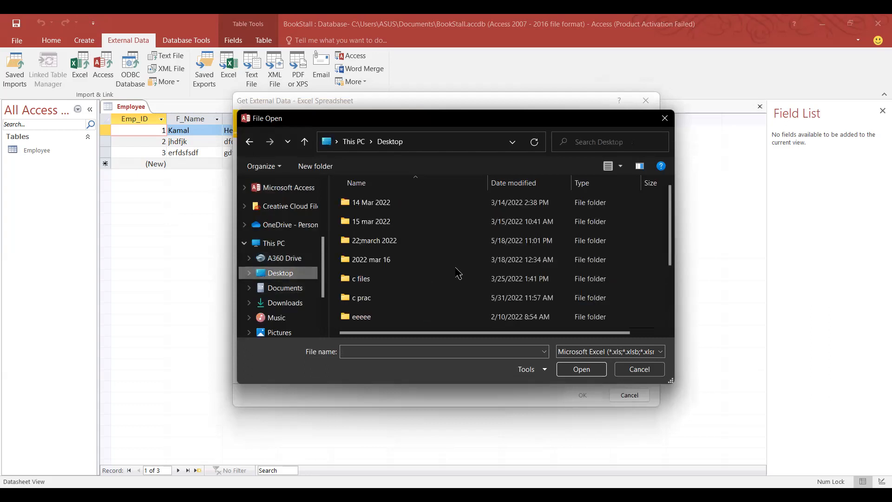
{"action": "scroll", "coordinate": [457, 273], "scroll_direction": "down", "scroll_amount": 2}
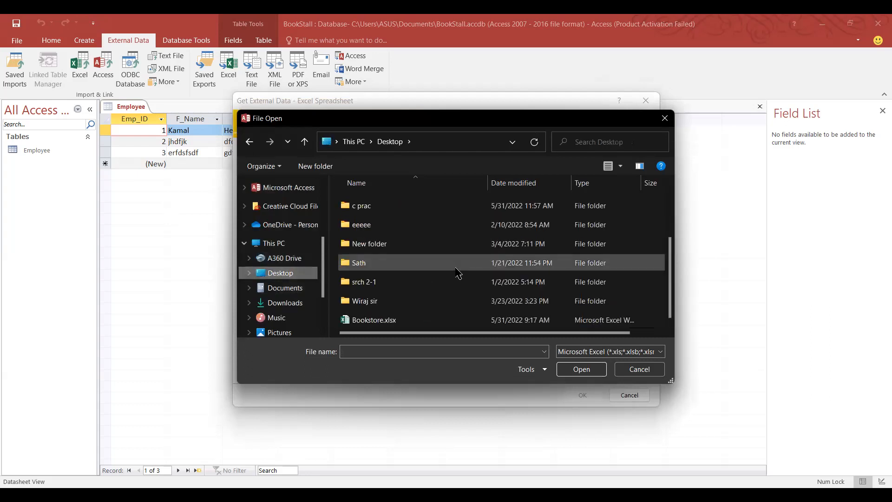
{"action": "double_click", "coordinate": [395, 320]}
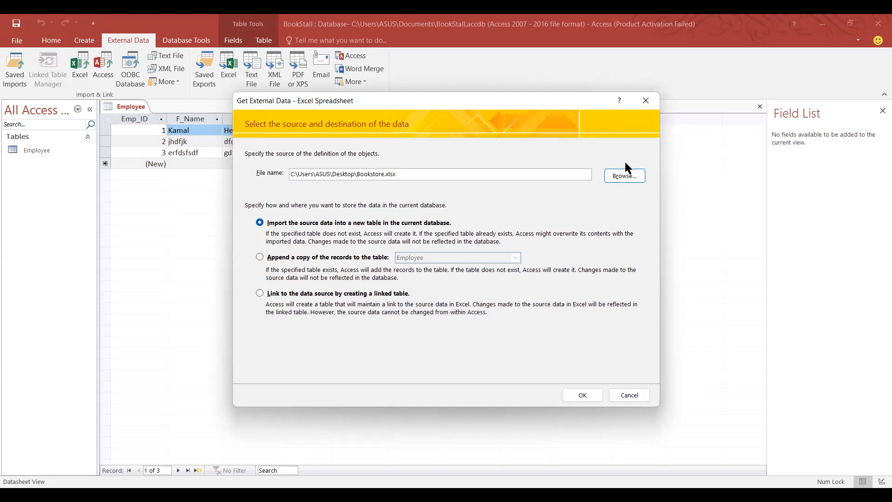
{"action": "left_click", "coordinate": [615, 176]}
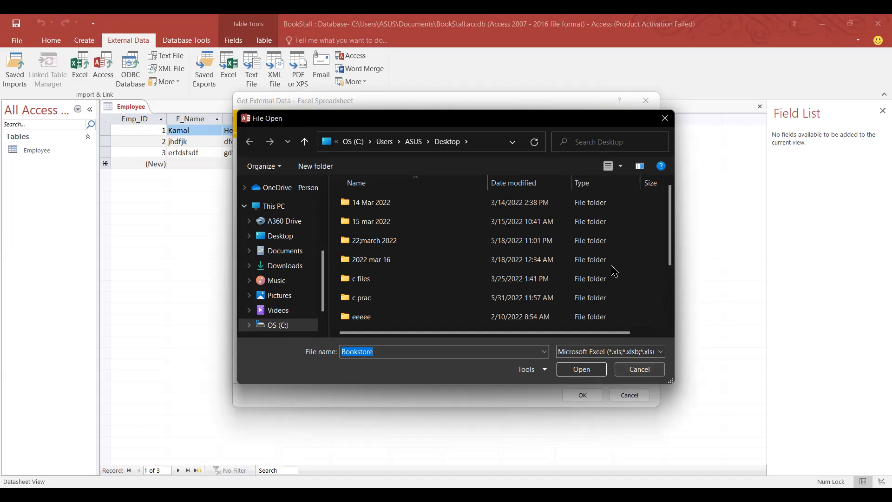
Open Bookstore.xlsx as the source and confirm it to launch the Import Spreadsheet Wizard.
{"action": "scroll", "coordinate": [553, 270], "scroll_direction": "down", "scroll_amount": 2}
{"action": "left_click", "coordinate": [398, 319]}
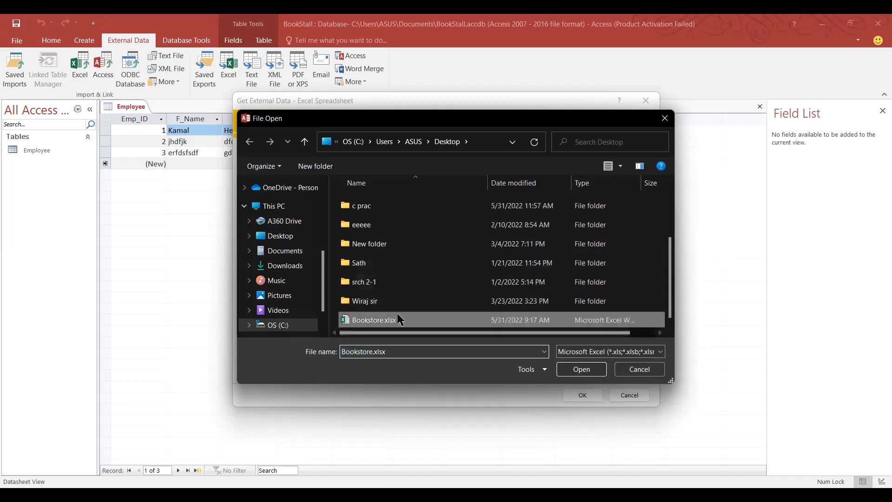
{"action": "left_click", "coordinate": [568, 369]}
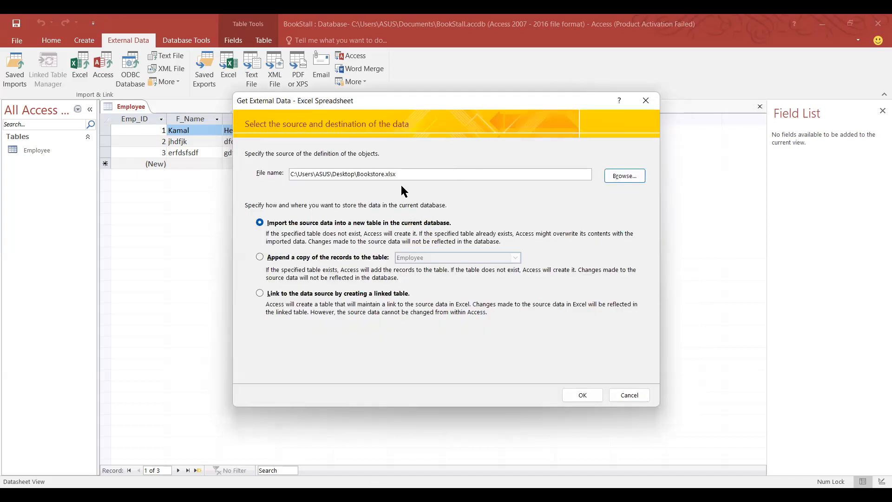
{"action": "left_click_drag", "start_coordinate": [395, 174], "coordinate": [57, 149]}
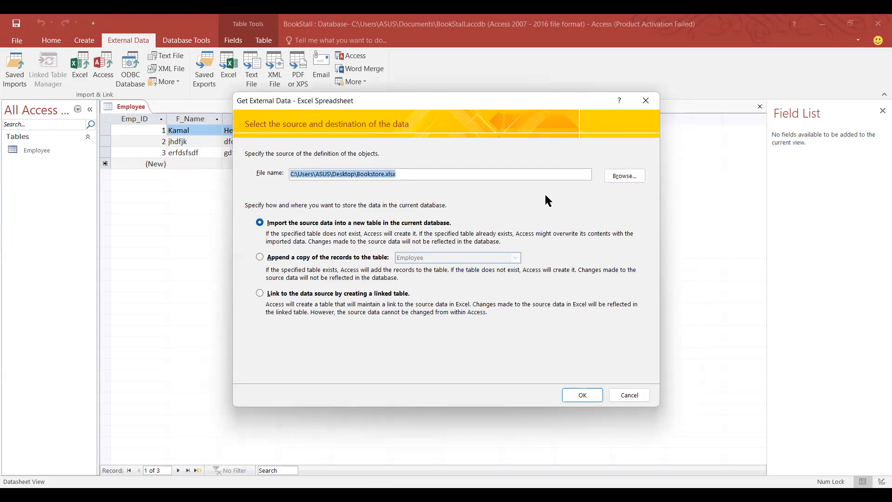
{"action": "left_click", "coordinate": [563, 396]}
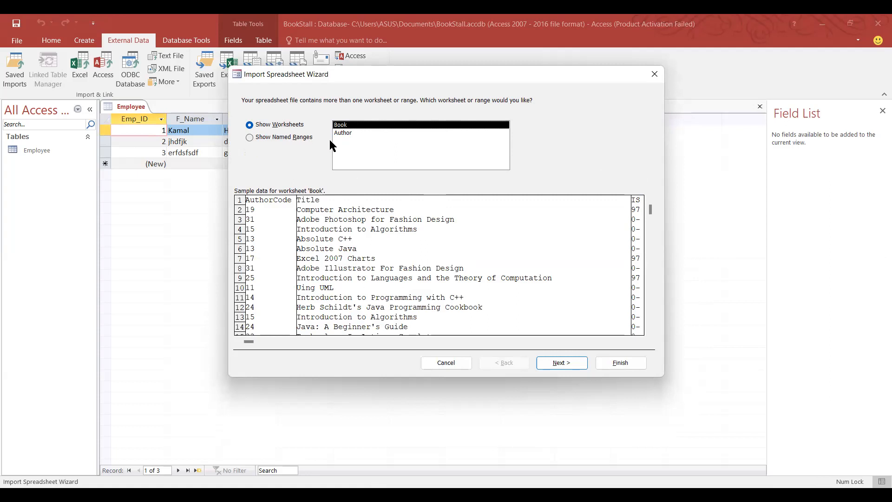
{"action": "left_click", "coordinate": [345, 134]}
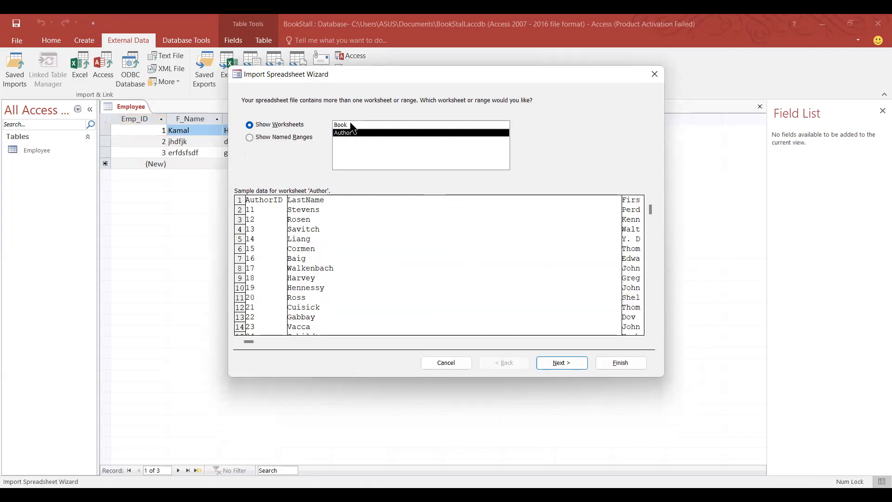
{"action": "left_click", "coordinate": [352, 126]}
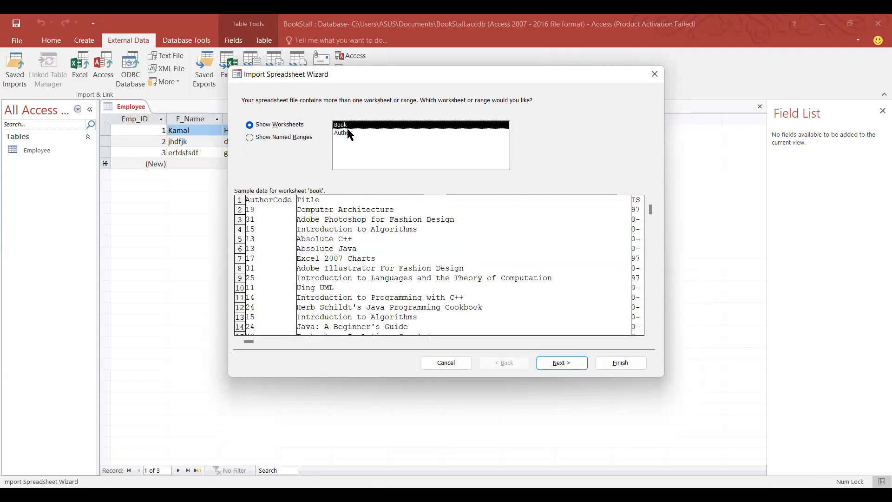
{"action": "left_click", "coordinate": [347, 133]}
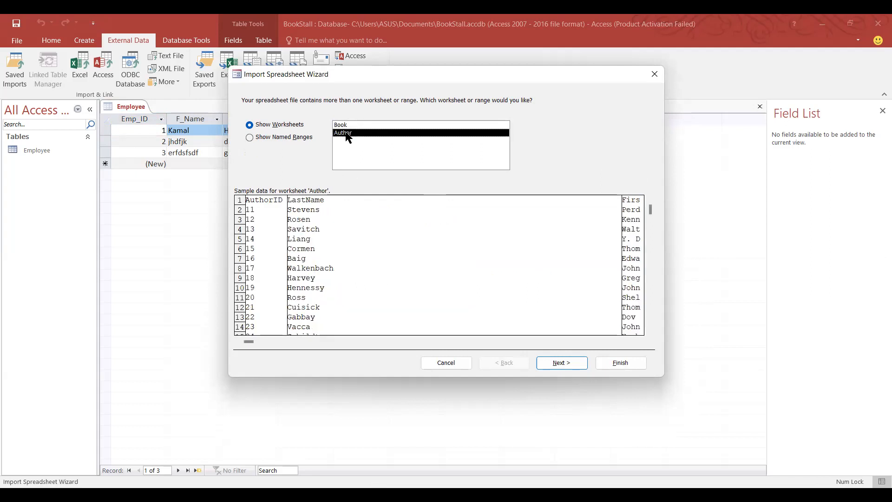
{"action": "left_click", "coordinate": [350, 126]}
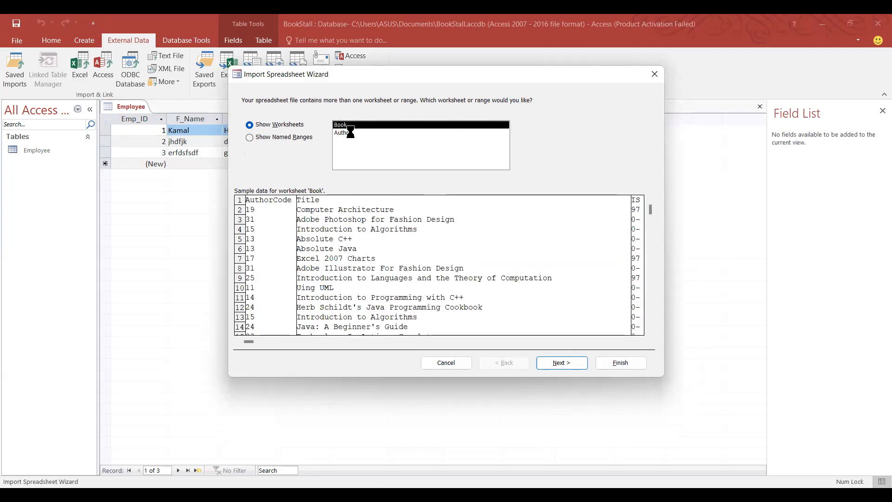
{"action": "left_click", "coordinate": [350, 133]}
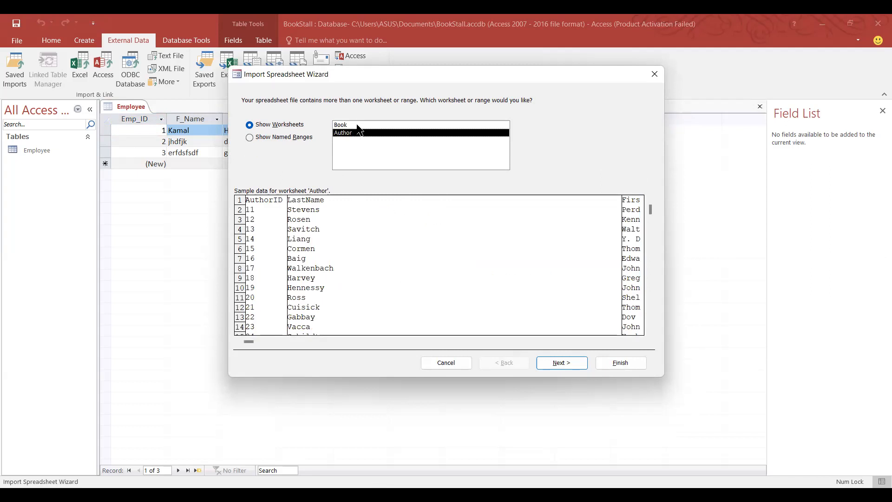
{"action": "left_click", "coordinate": [357, 125]}
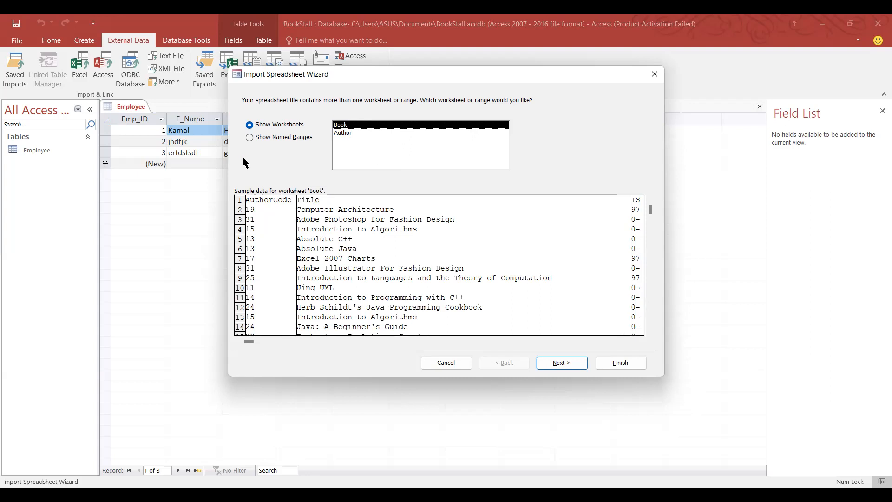
{"action": "left_click", "coordinate": [257, 138]}
{"action": "left_click", "coordinate": [262, 125]}
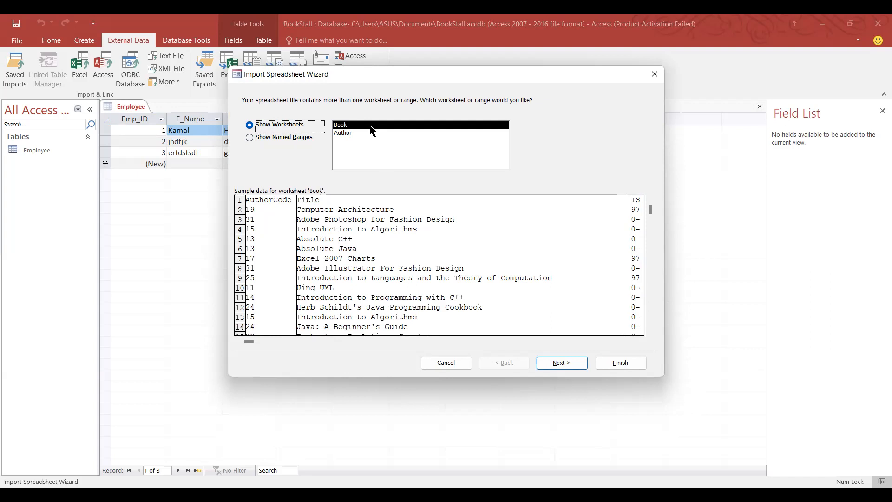
Keep the Book worksheet, first-row headings, default field options and an Access-added primary key.
{"action": "left_click", "coordinate": [562, 365]}
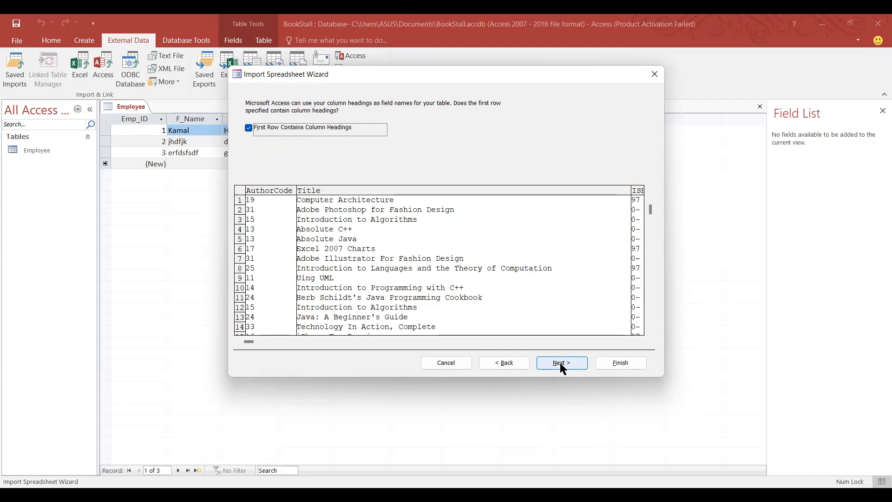
{"action": "left_click", "coordinate": [563, 364]}
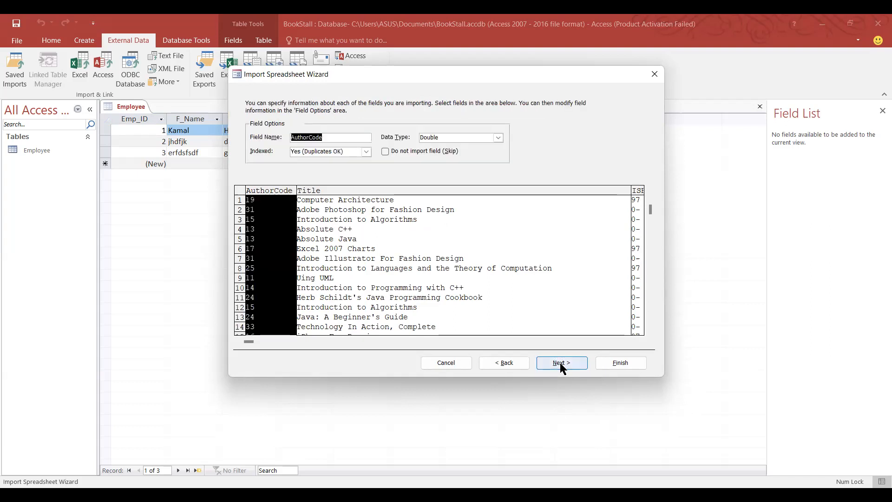
{"action": "left_click", "coordinate": [562, 363]}
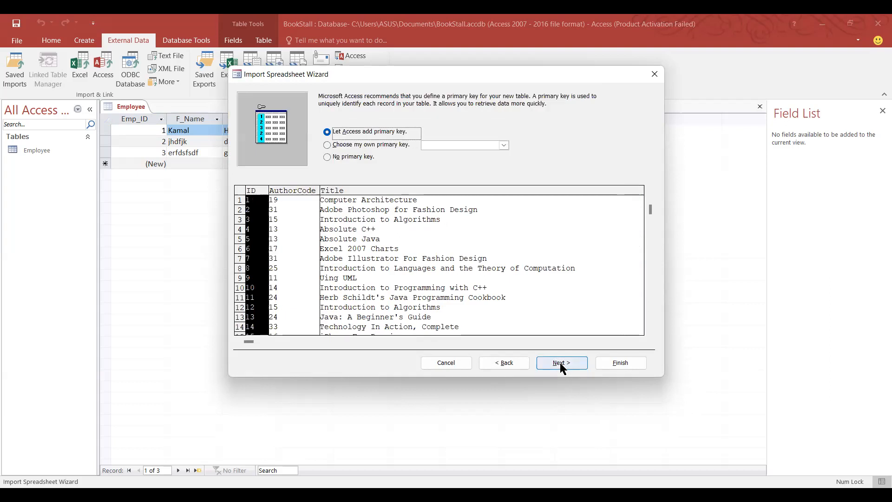
{"action": "left_click", "coordinate": [562, 364]}
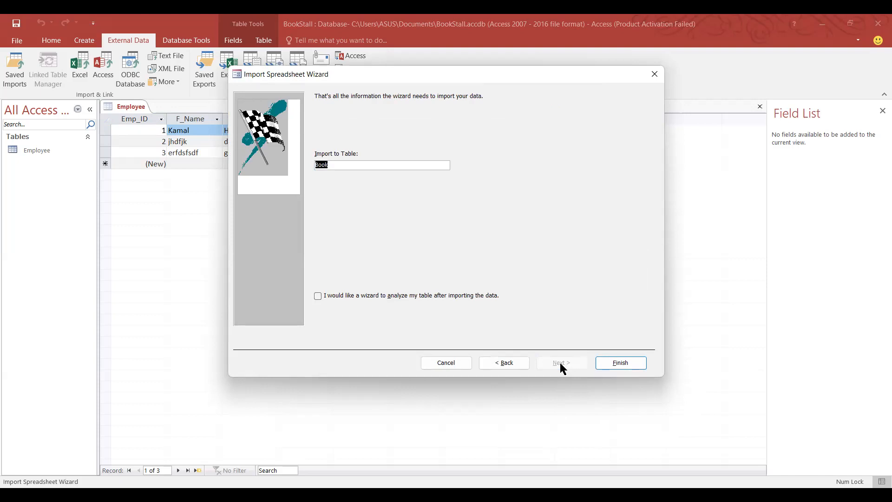
Import into a new table named Book without saving import steps, then open Book.
{"action": "left_click", "coordinate": [335, 169]}
{"action": "left_click", "coordinate": [618, 365]}
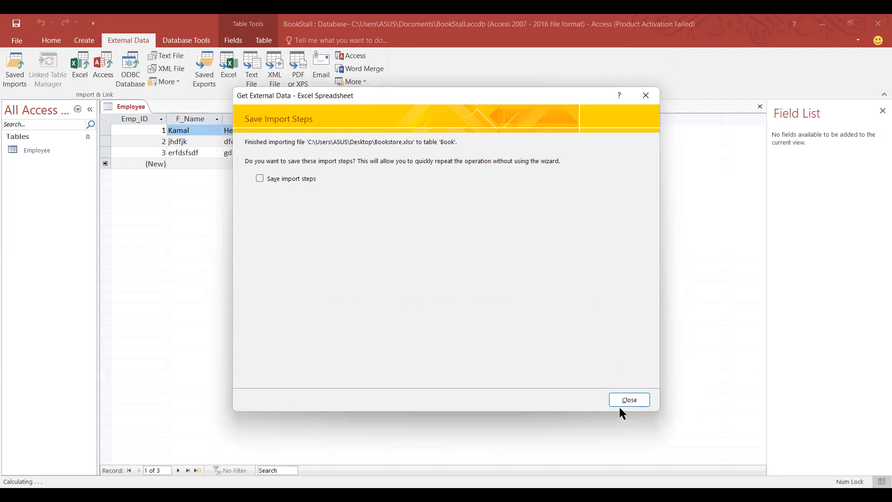
{"action": "left_click", "coordinate": [646, 395]}
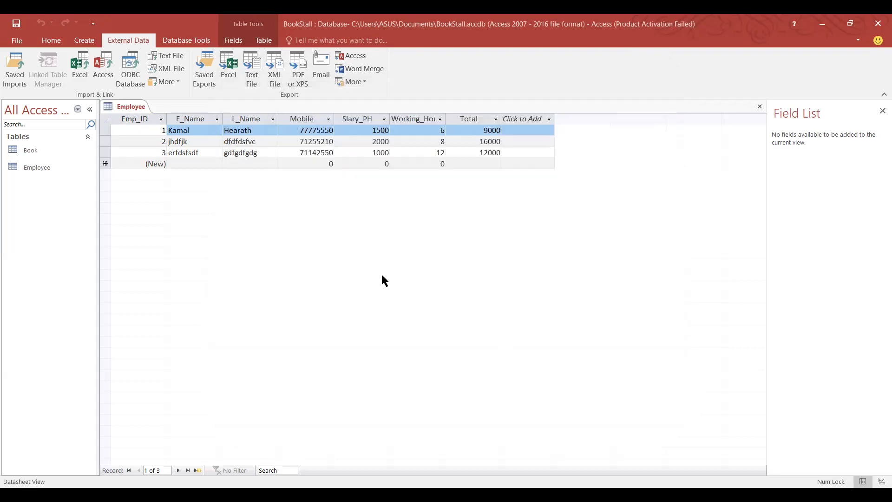
{"action": "double_click", "coordinate": [26, 149]}
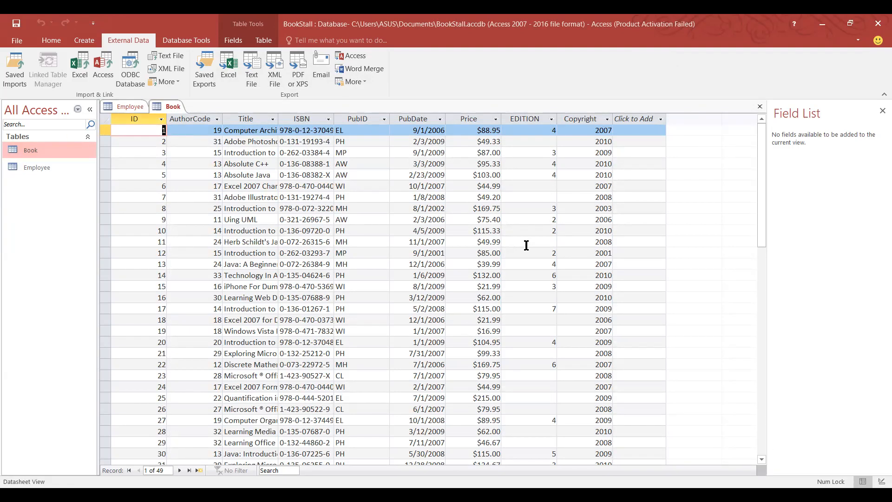
{"action": "scroll", "coordinate": [647, 291], "scroll_direction": "down", "scroll_amount": 16}
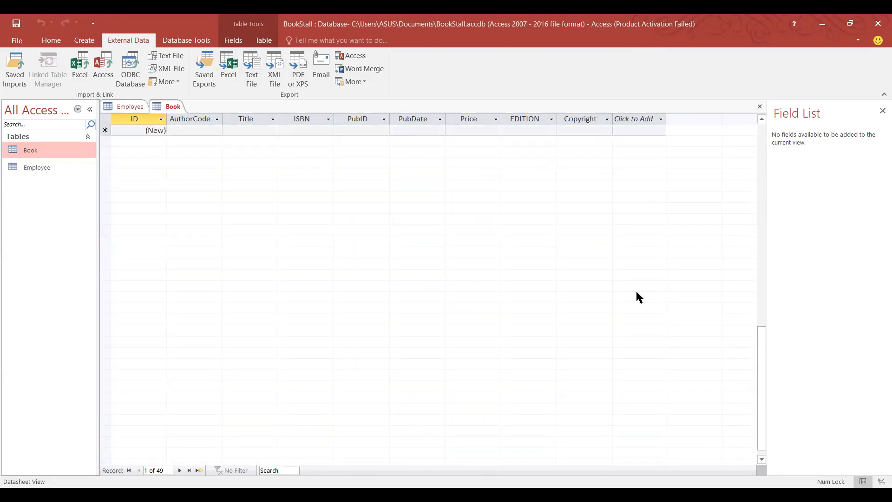
{"action": "scroll", "coordinate": [636, 291], "scroll_direction": "up", "scroll_amount": 8}
{"action": "scroll", "coordinate": [636, 292], "scroll_direction": "up", "scroll_amount": 8}
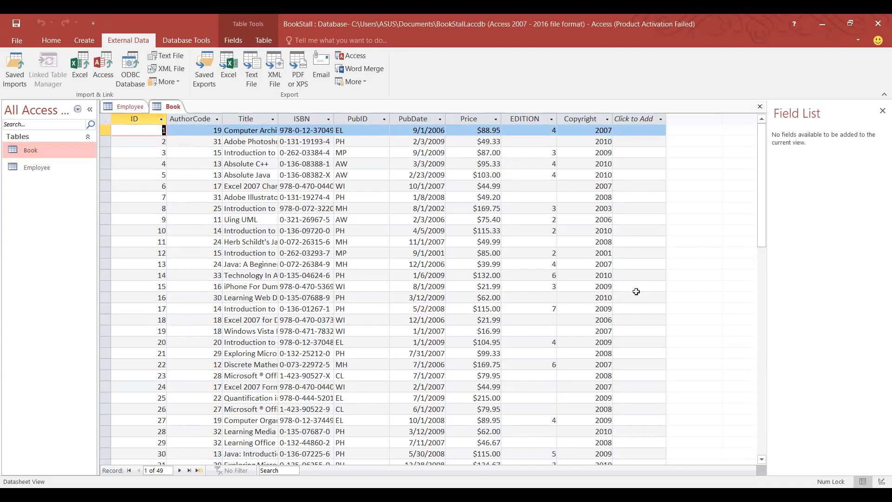
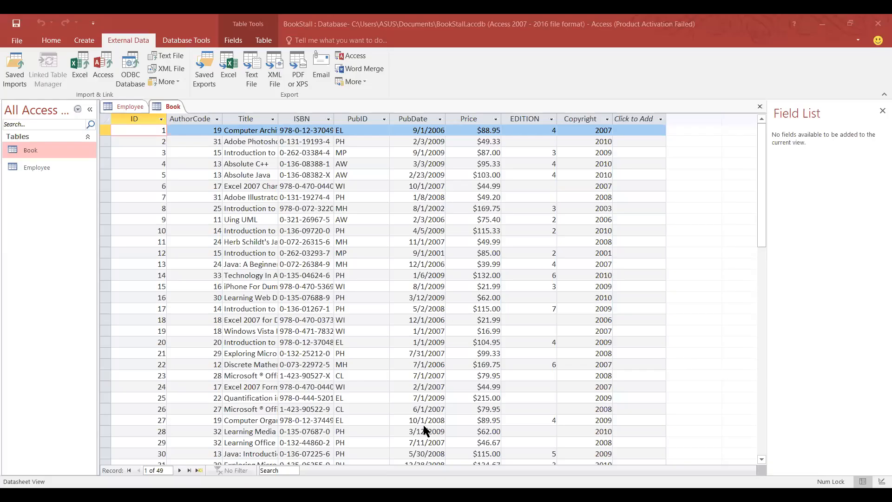
Choose Bookstore.xlsx as the Excel source for import into a new table.
{"action": "left_click", "coordinate": [78, 66]}
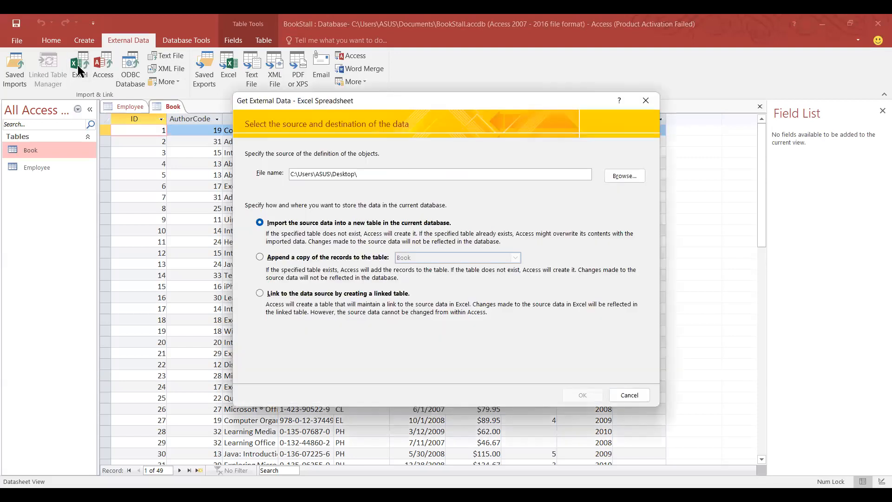
{"action": "left_click", "coordinate": [626, 176]}
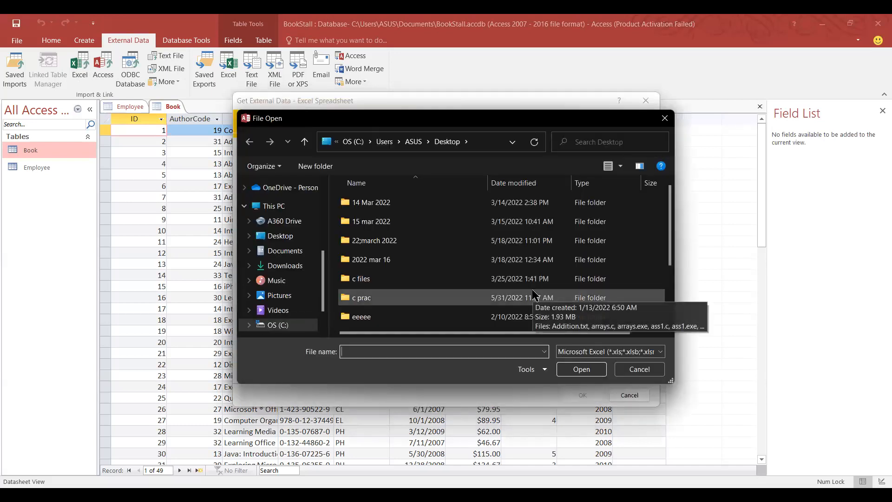
{"action": "scroll", "coordinate": [535, 297], "scroll_direction": "down", "scroll_amount": 2}
{"action": "double_click", "coordinate": [453, 319]}
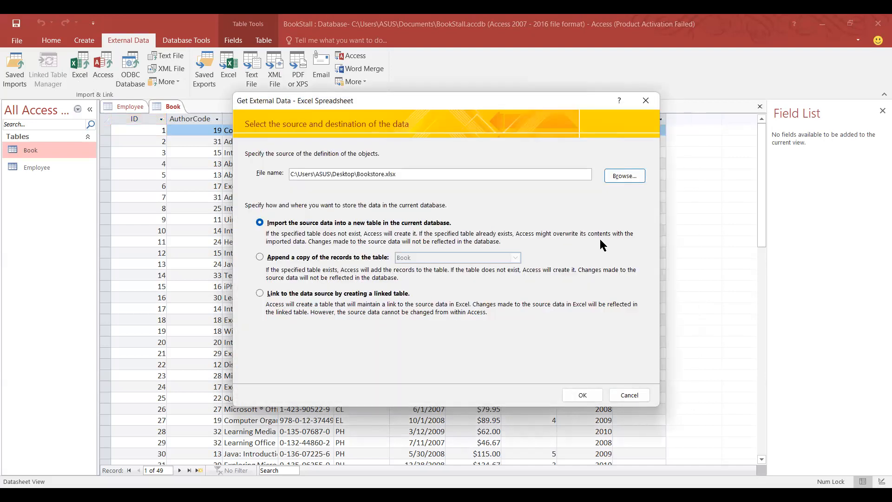
{"action": "left_click", "coordinate": [584, 399]}
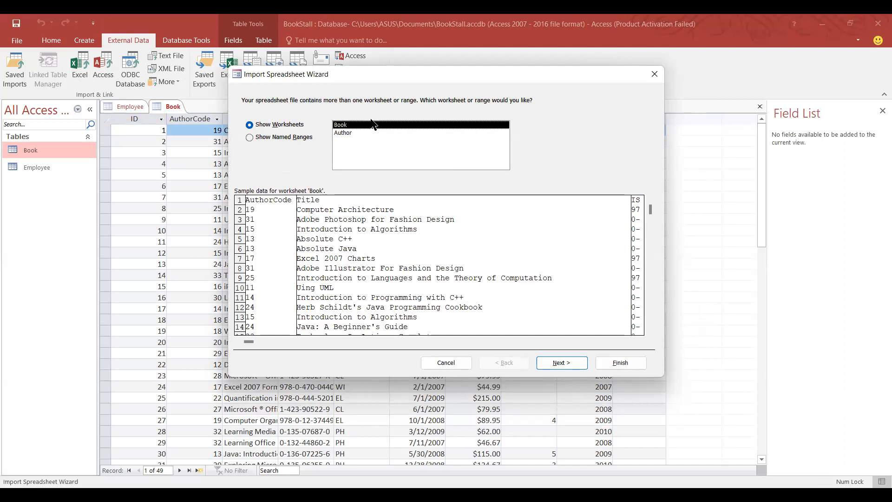
Import the Author worksheet as a new Author table without saving steps, then open its 23 records.
{"action": "left_click", "coordinate": [349, 134]}
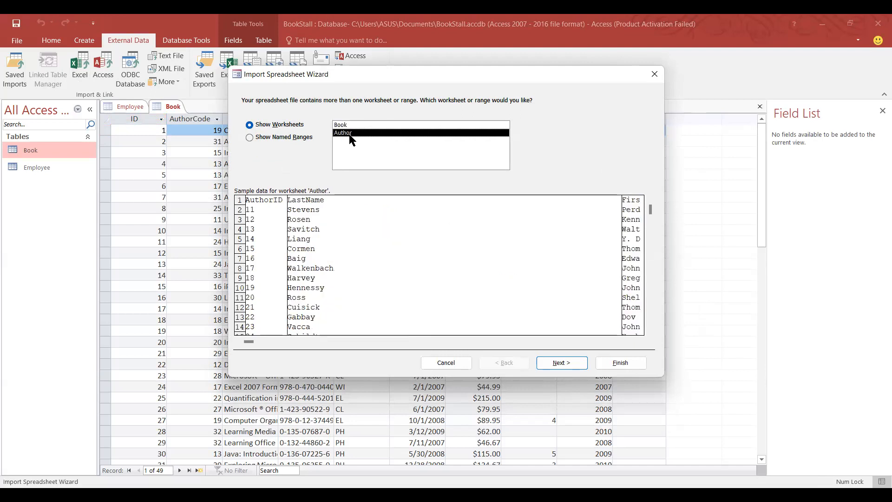
{"action": "left_click", "coordinate": [557, 366]}
{"action": "left_click", "coordinate": [557, 366]}
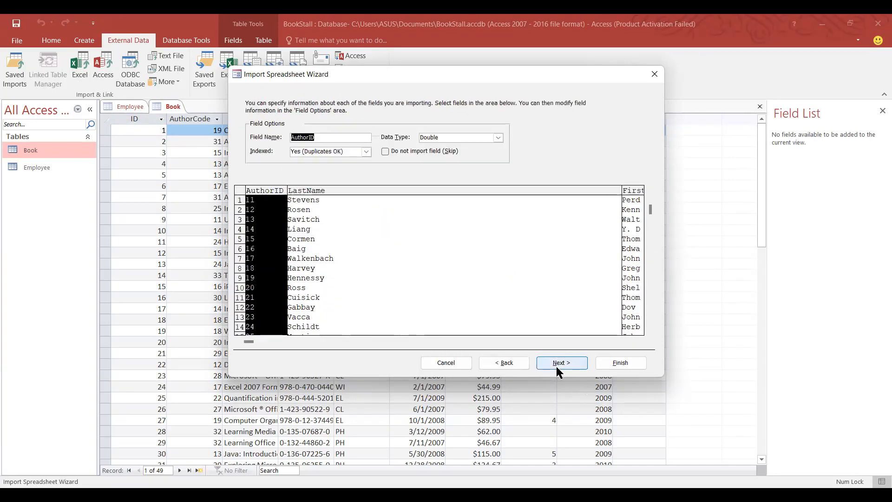
{"action": "left_click", "coordinate": [557, 368]}
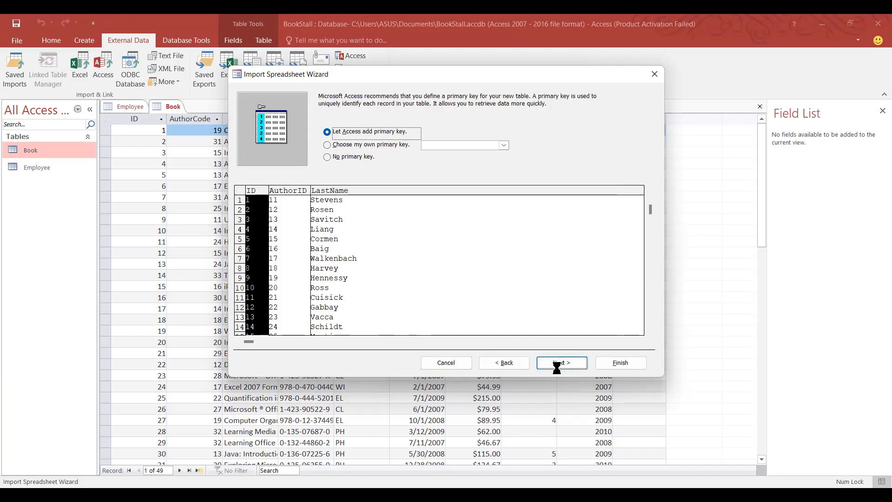
{"action": "left_click", "coordinate": [557, 366]}
{"action": "left_click", "coordinate": [611, 364]}
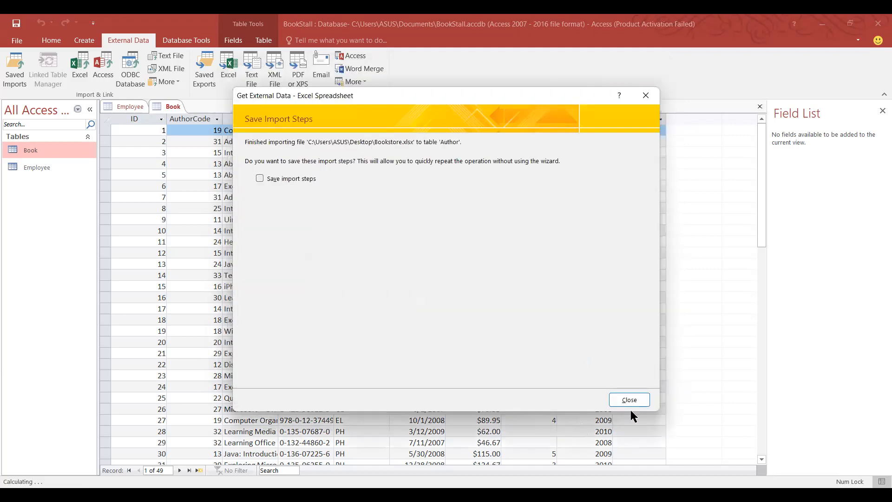
{"action": "left_click", "coordinate": [630, 400]}
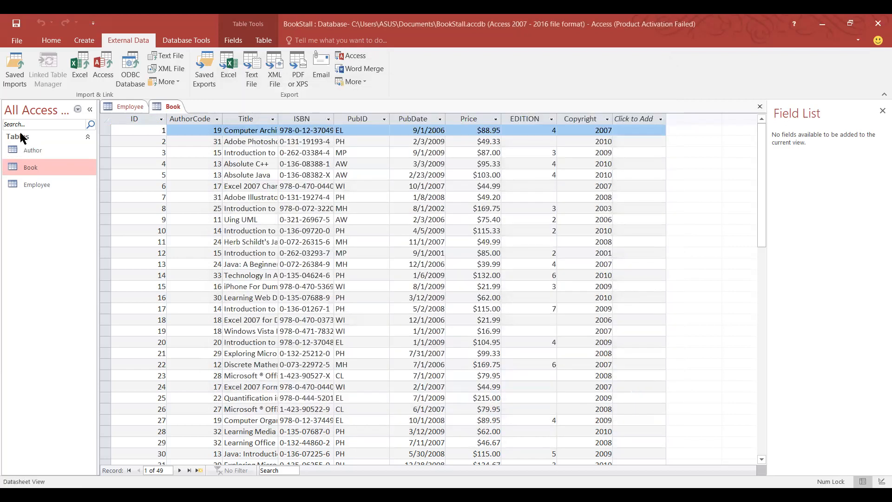
{"action": "double_click", "coordinate": [38, 150]}
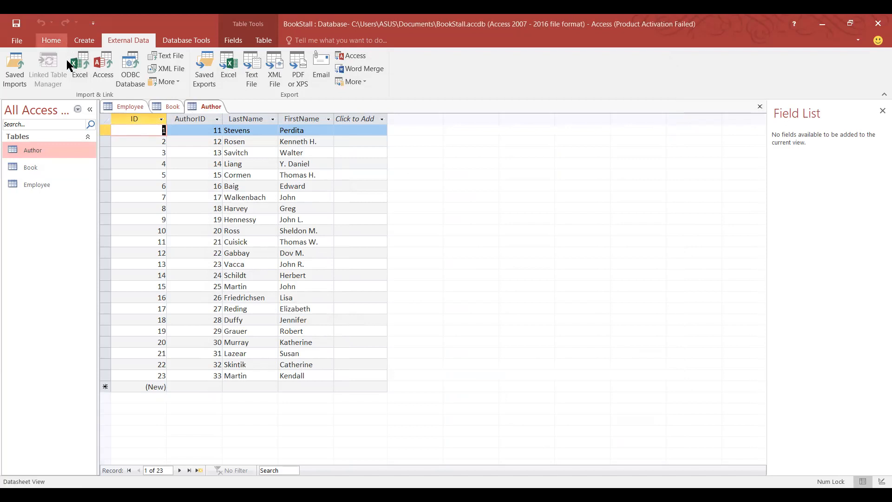
{"action": "left_click", "coordinate": [78, 69]}
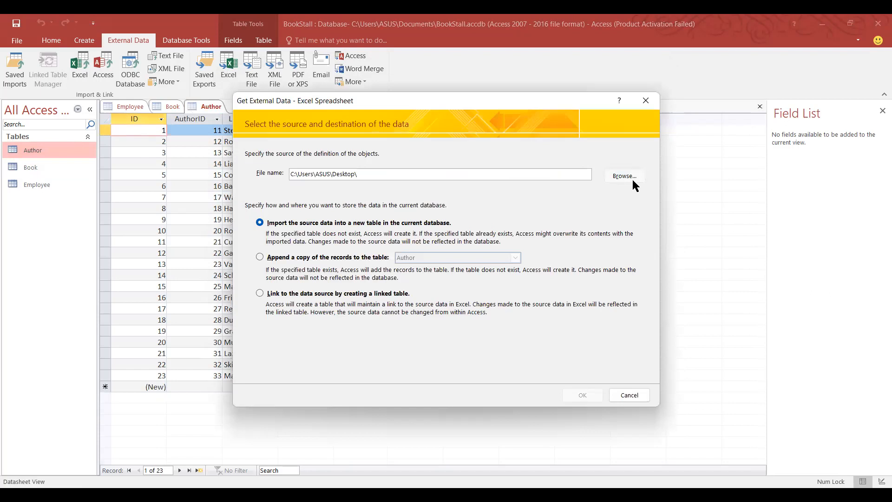
{"action": "left_click", "coordinate": [633, 181]}
{"action": "scroll", "coordinate": [396, 241], "scroll_direction": "down", "scroll_amount": 2}
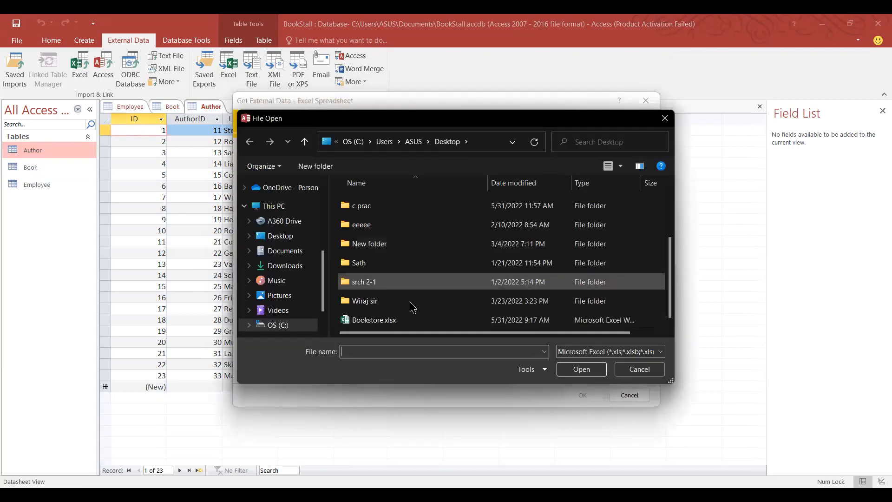
{"action": "left_click", "coordinate": [404, 318]}
{"action": "double_click", "coordinate": [404, 319]}
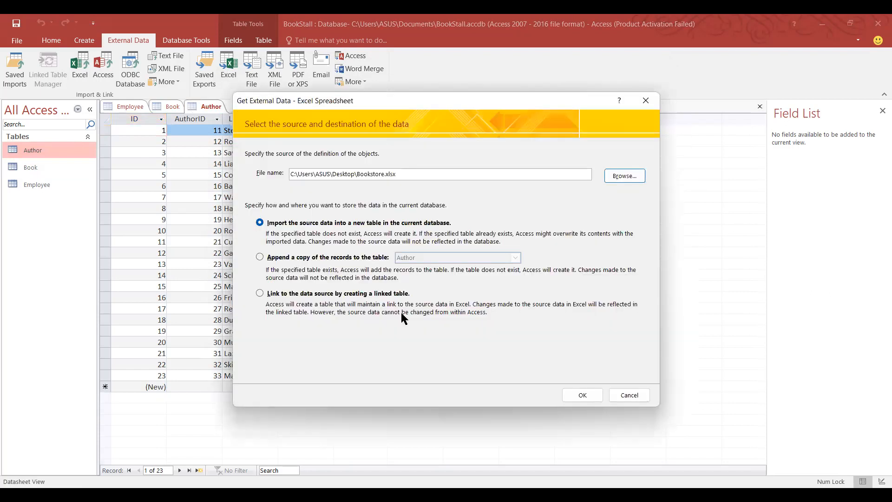
{"action": "left_click", "coordinate": [583, 395]}
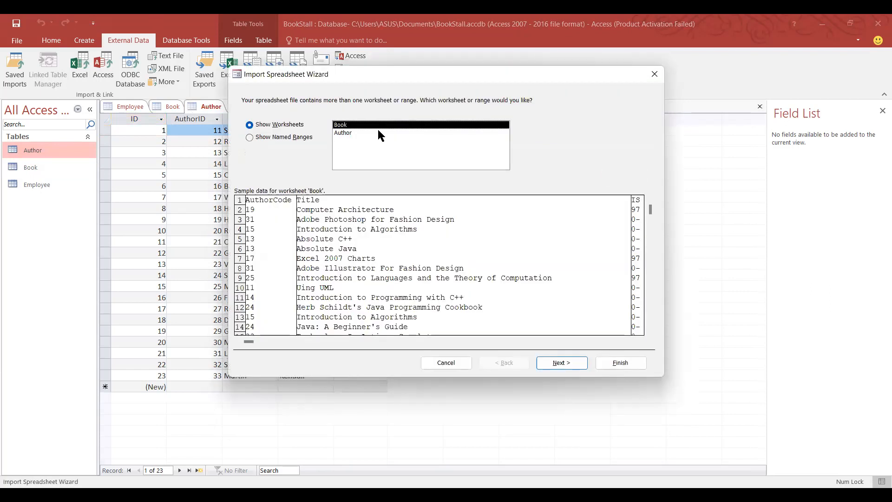
{"action": "left_click", "coordinate": [378, 133]}
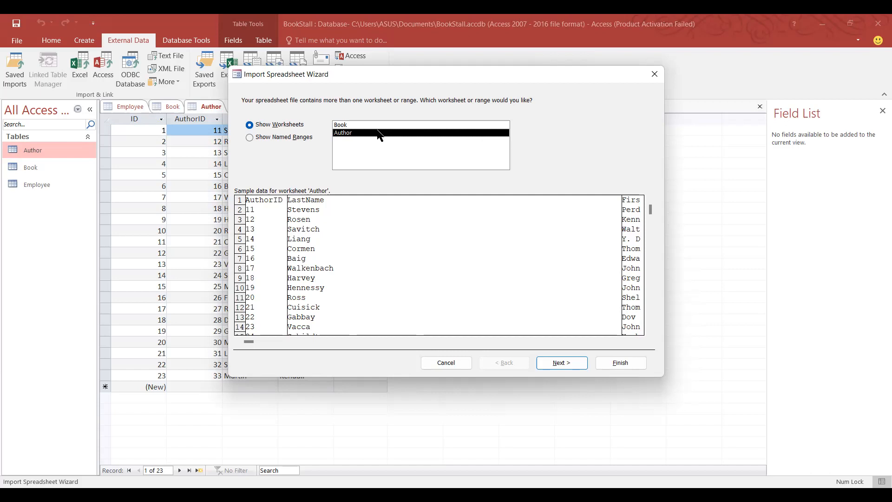
{"action": "left_click", "coordinate": [654, 74]}
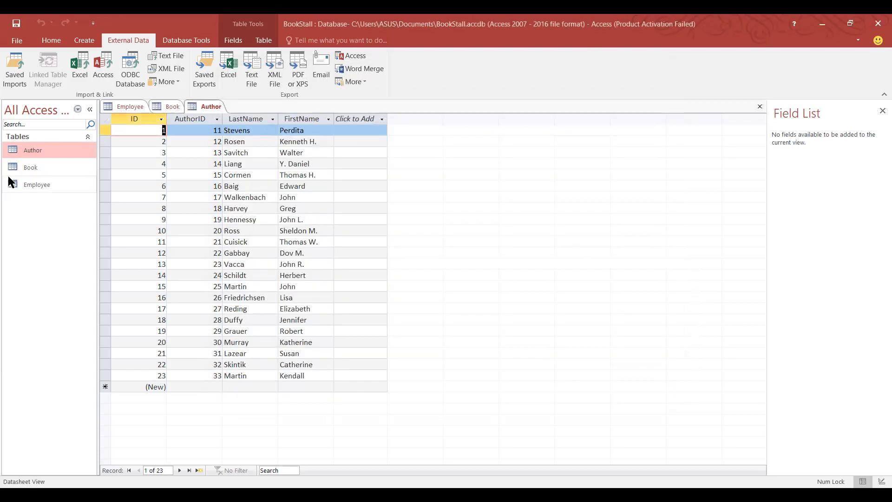
{"action": "left_click", "coordinate": [14, 168]}
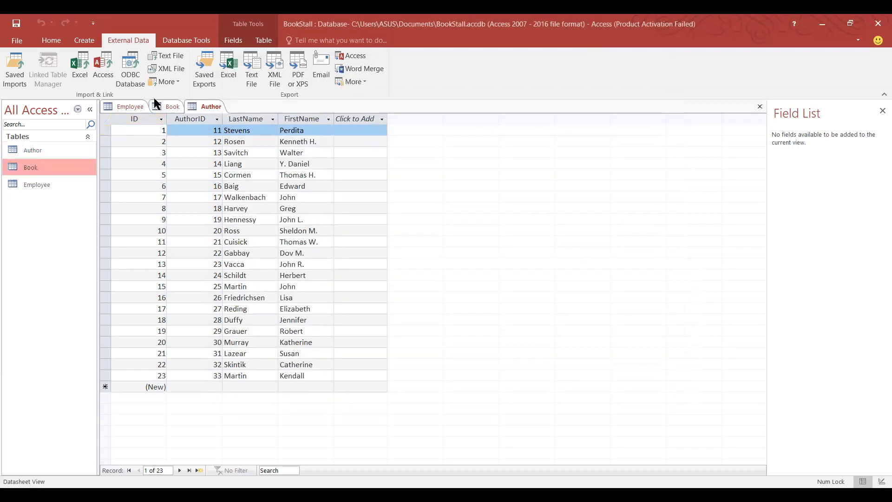
{"action": "left_click", "coordinate": [166, 106]}
{"action": "left_click", "coordinate": [200, 101]}
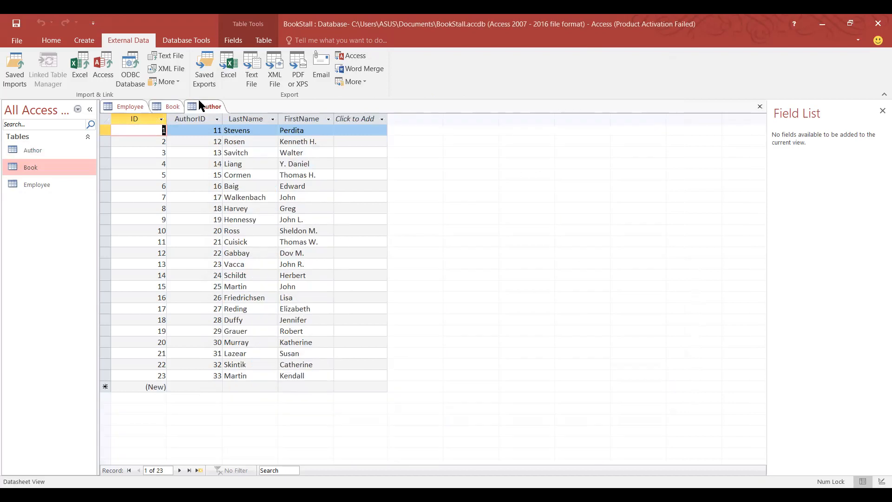
{"action": "left_click", "coordinate": [160, 107]}
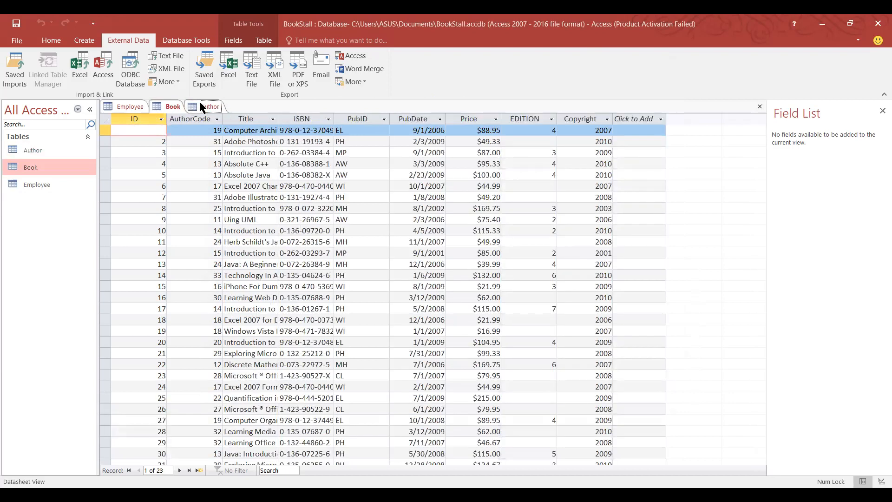
{"action": "left_click", "coordinate": [199, 101]}
{"action": "left_click", "coordinate": [177, 105]}
{"action": "left_click", "coordinate": [197, 104]}
{"action": "left_click", "coordinate": [166, 105]}
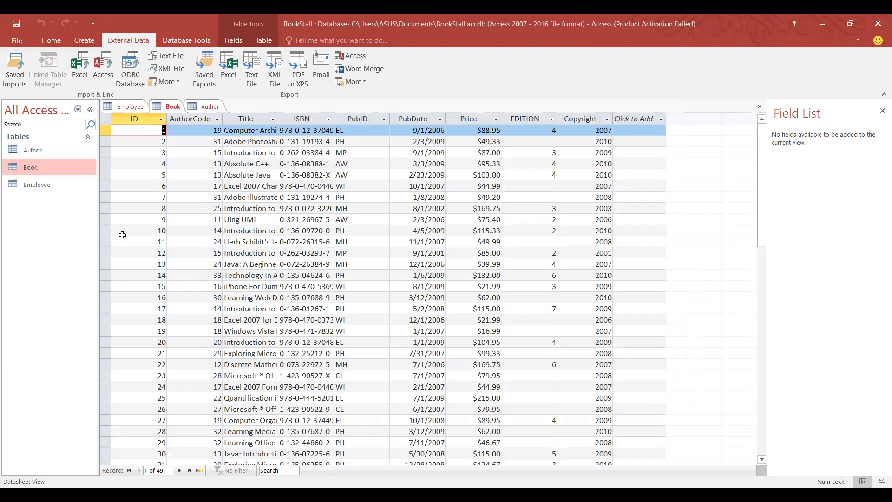
{"action": "left_click", "coordinate": [204, 107]}
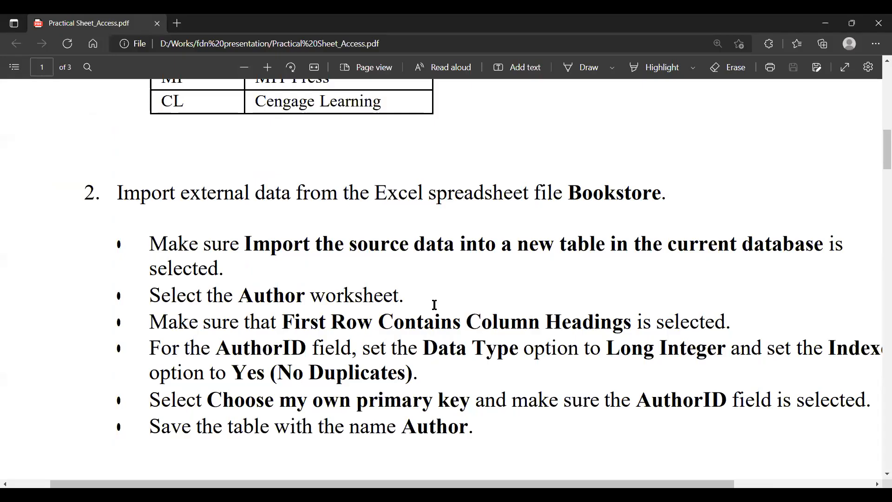
Scroll Practical Sheet_Access.pdf to page 2's '3. Relationships' items A and B.
{"action": "scroll", "coordinate": [435, 305], "scroll_direction": "down", "scroll_amount": 3}
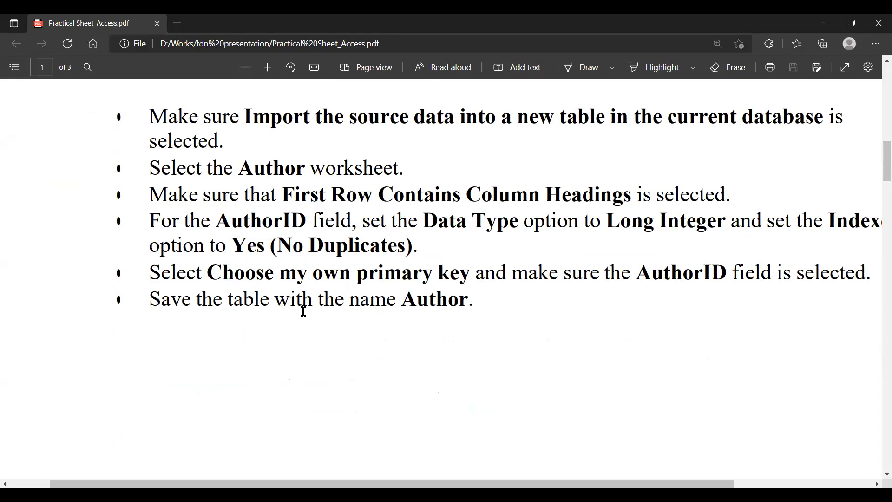
{"action": "scroll", "coordinate": [466, 250], "scroll_direction": "up", "scroll_amount": 2}
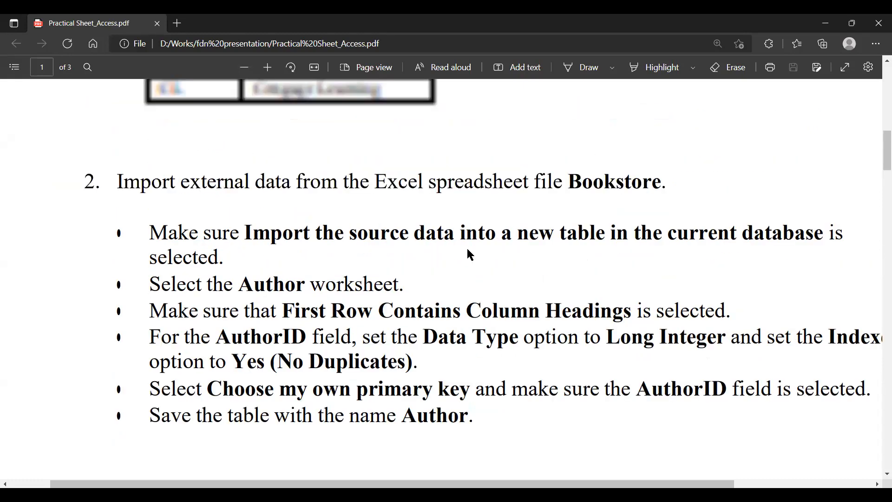
{"action": "scroll", "coordinate": [466, 250], "scroll_direction": "down", "scroll_amount": 5}
{"action": "scroll", "coordinate": [468, 250], "scroll_direction": "down", "scroll_amount": 5}
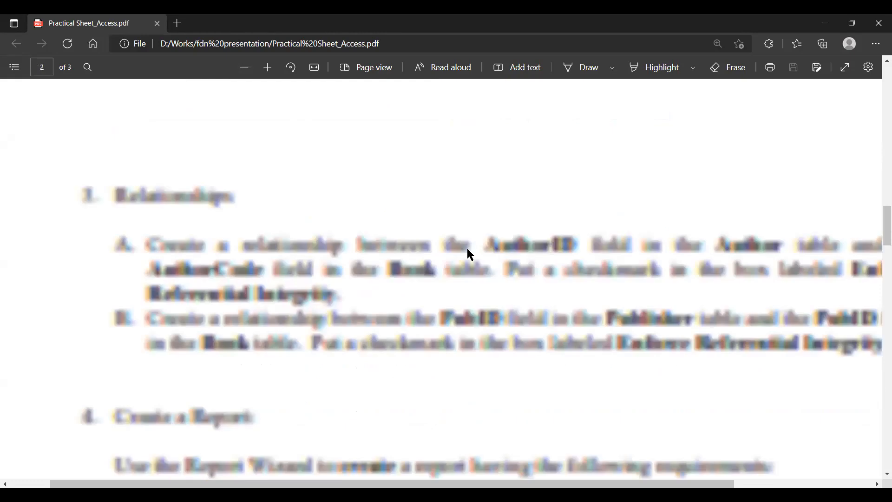
{"action": "scroll", "coordinate": [469, 254], "scroll_direction": "down", "scroll_amount": 3}
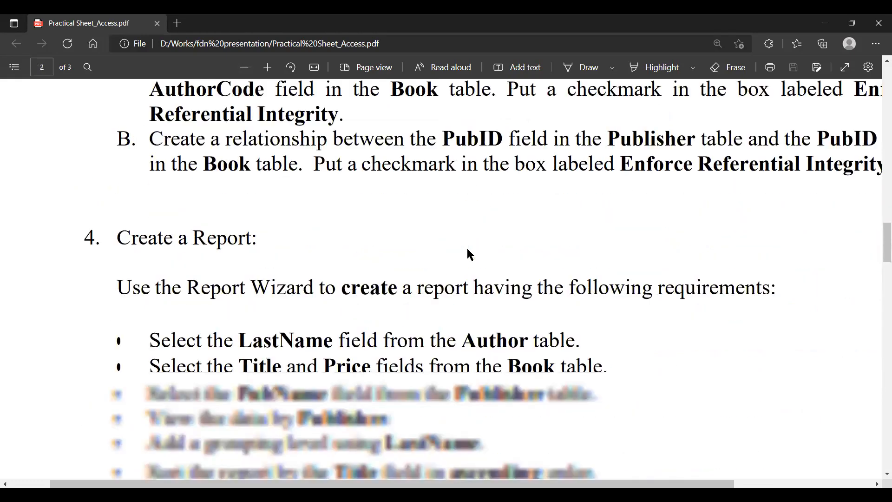
{"action": "scroll", "coordinate": [471, 255], "scroll_direction": "up", "scroll_amount": 3}
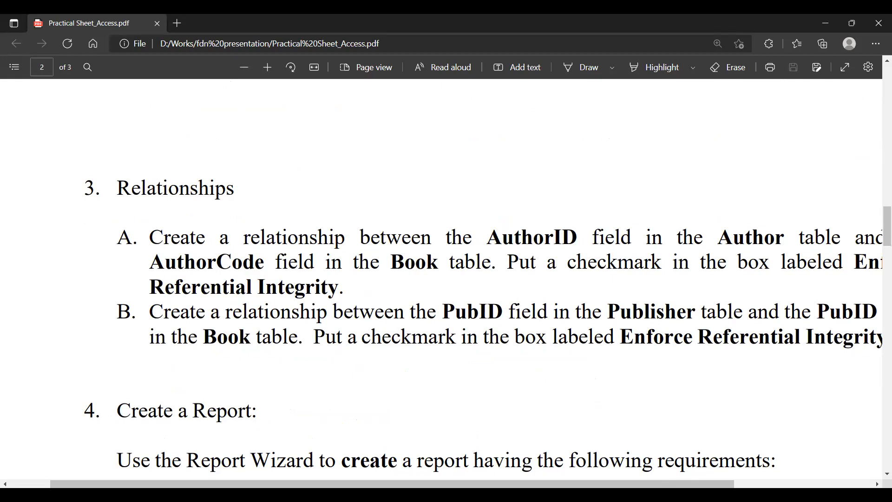
{"action": "left_click_drag", "start_coordinate": [724, 481], "coordinate": [769, 476]}
{"action": "scroll", "coordinate": [525, 237], "scroll_direction": "up", "scroll_amount": 10}
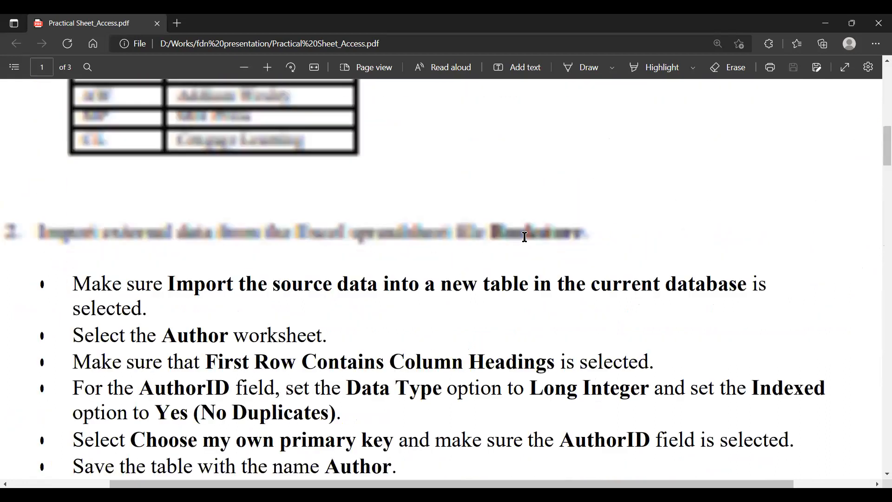
{"action": "scroll", "coordinate": [525, 238], "scroll_direction": "up", "scroll_amount": 12}
{"action": "scroll", "coordinate": [525, 237], "scroll_direction": "down", "scroll_amount": 18}
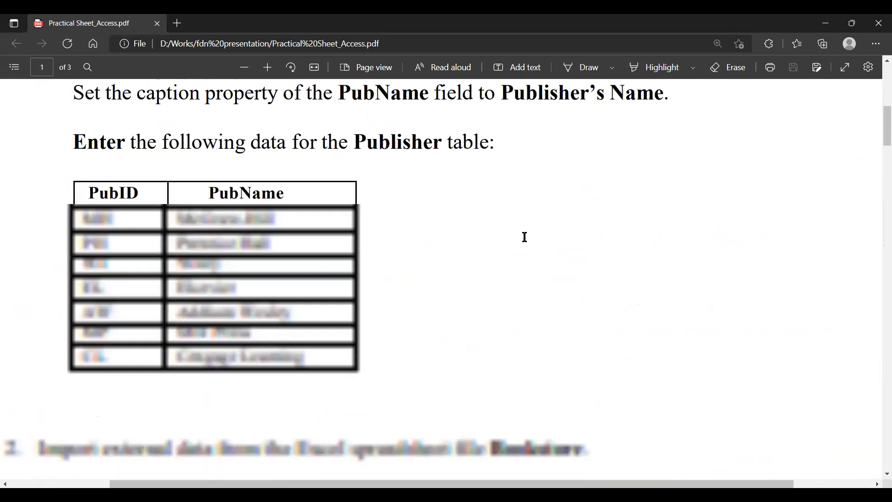
{"action": "scroll", "coordinate": [525, 238], "scroll_direction": "down", "scroll_amount": 5}
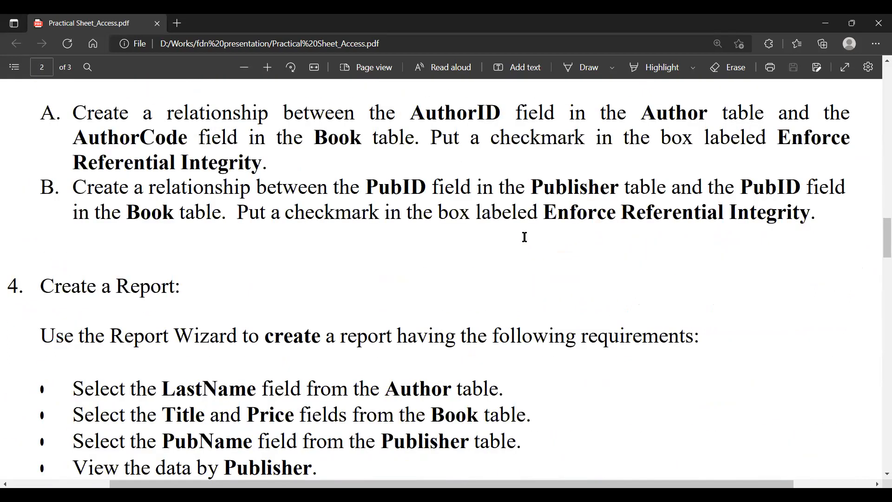
{"action": "scroll", "coordinate": [525, 238], "scroll_direction": "up", "scroll_amount": 1}
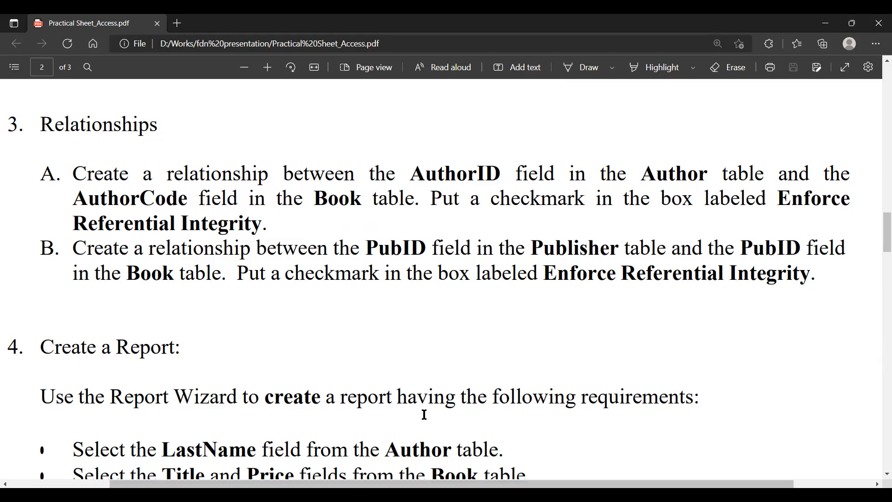
Return to the BookStall database and open the Author table in Design View.
{"action": "key", "text": "alt+Tab"}
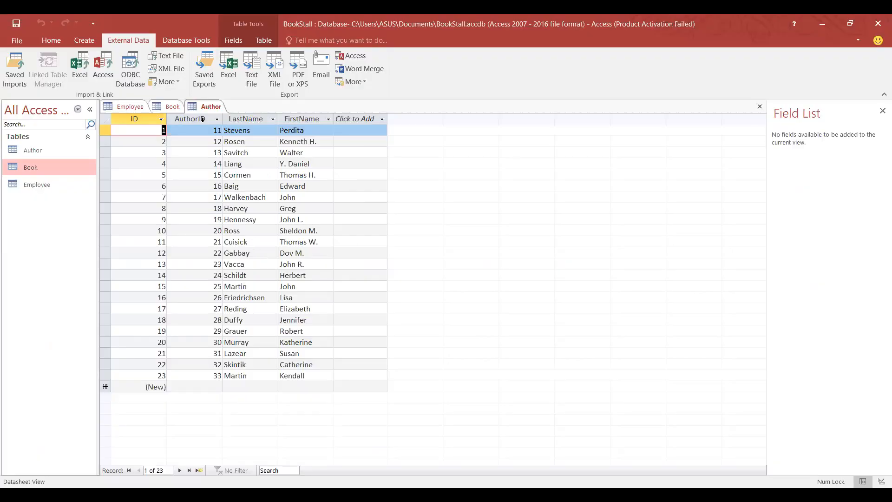
{"action": "left_click", "coordinate": [163, 107]}
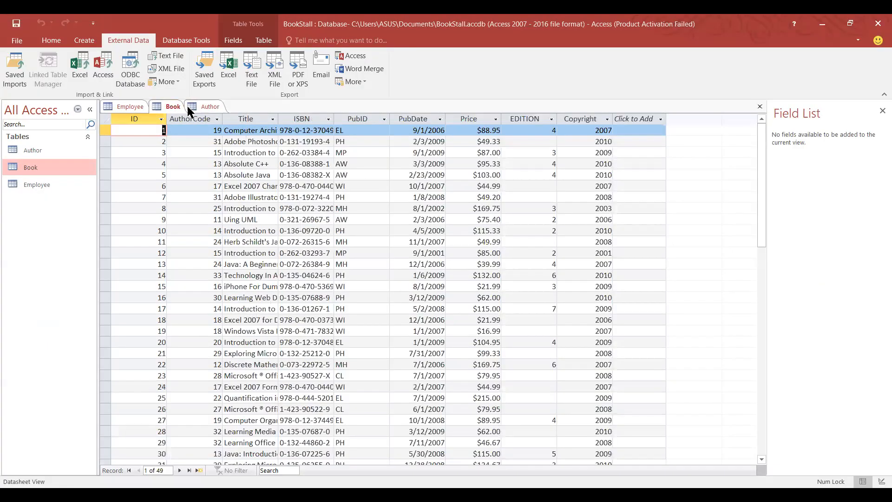
{"action": "left_click", "coordinate": [205, 107]}
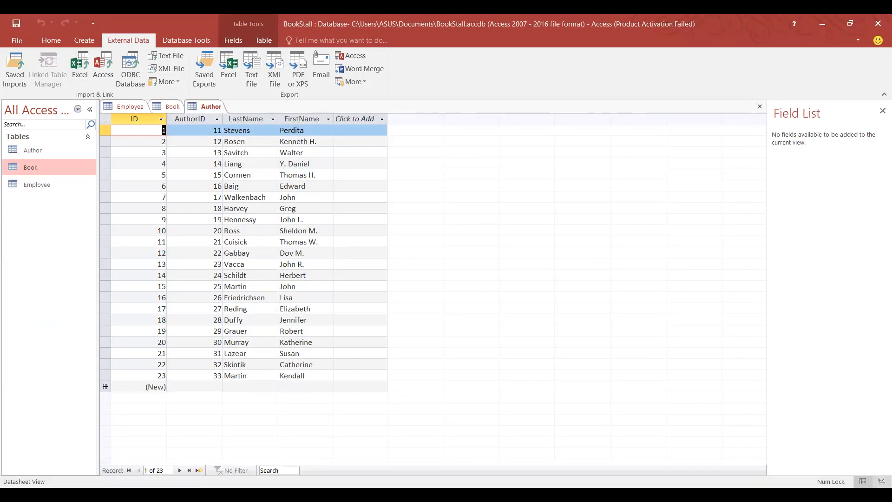
{"action": "left_click", "coordinate": [882, 482]}
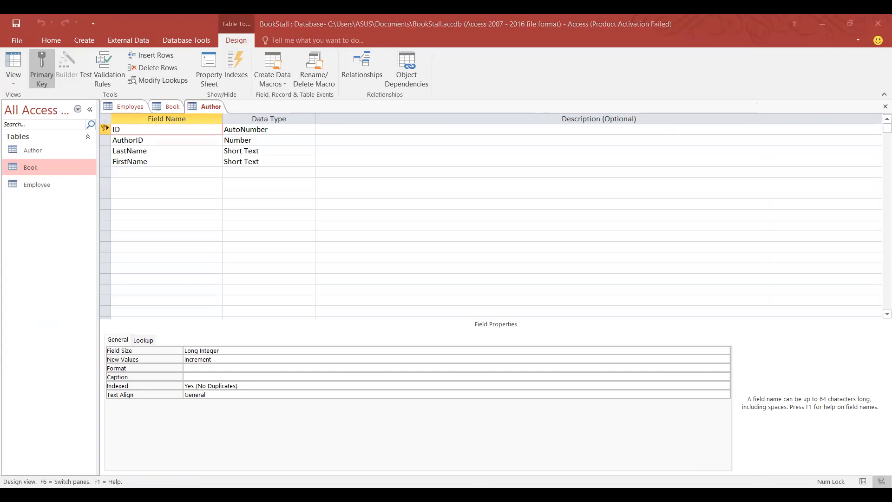
{"action": "left_click", "coordinate": [292, 275]}
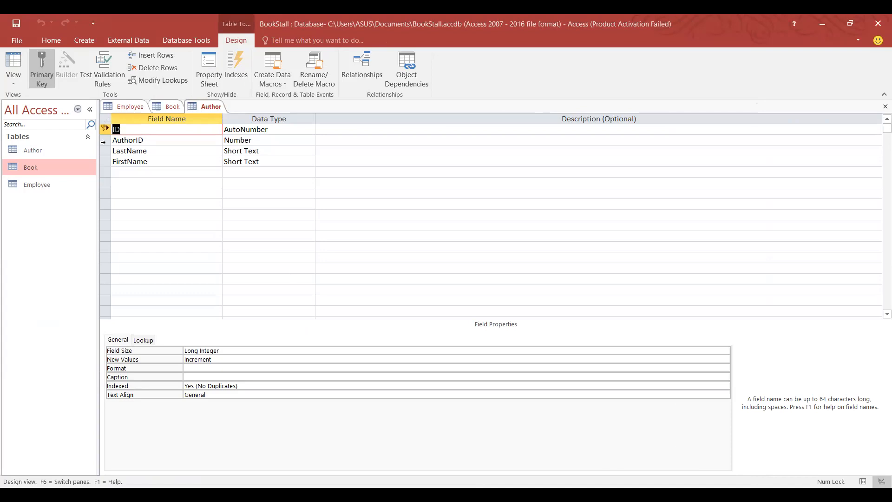
Make AuthorID the Author table's primary key.
{"action": "left_click", "coordinate": [103, 141]}
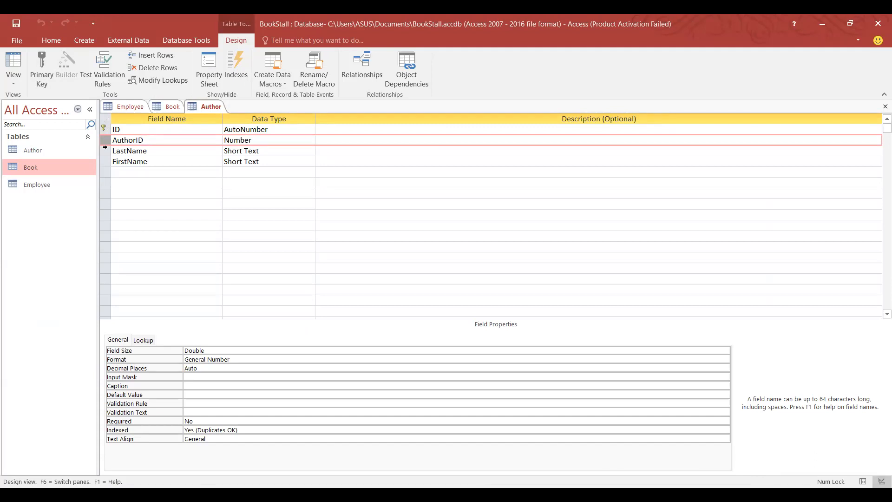
{"action": "right_click", "coordinate": [105, 148]}
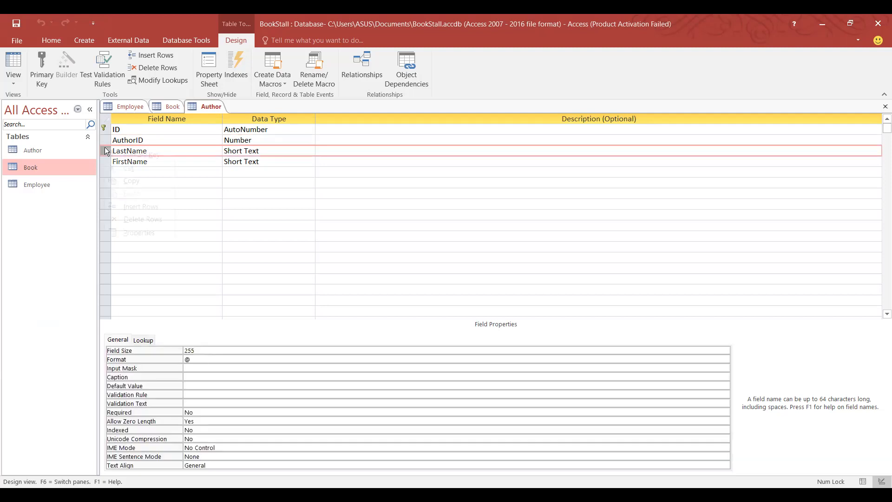
{"action": "right_click", "coordinate": [104, 140]}
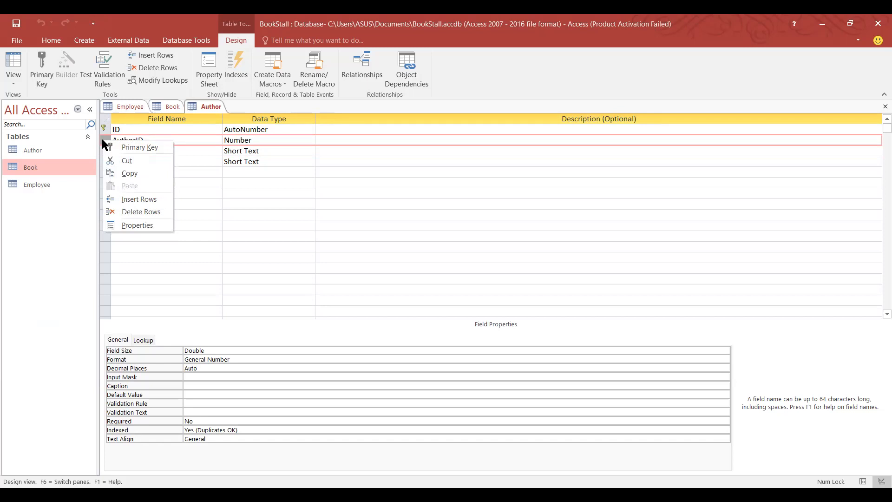
{"action": "left_click", "coordinate": [113, 145]}
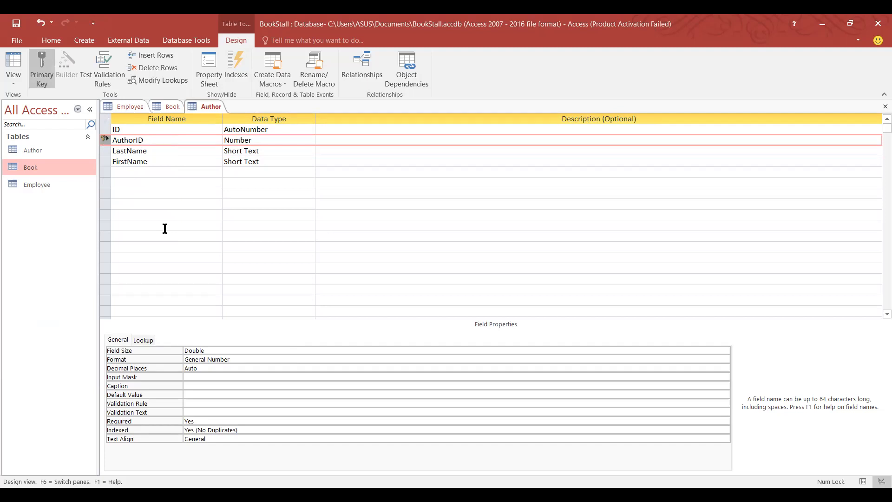
{"action": "left_click", "coordinate": [162, 102]}
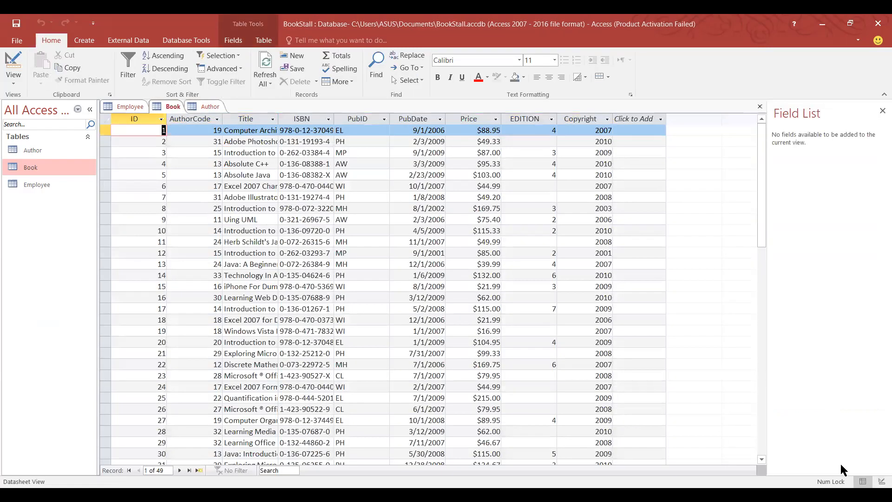
Open the Book table in Design View and select its AuthorCode field.
{"action": "left_click", "coordinate": [881, 482]}
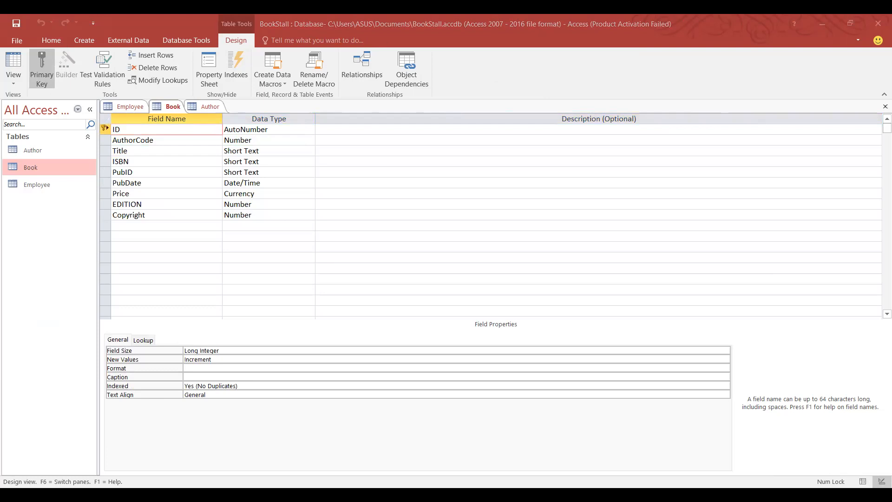
{"action": "left_click", "coordinate": [130, 244]}
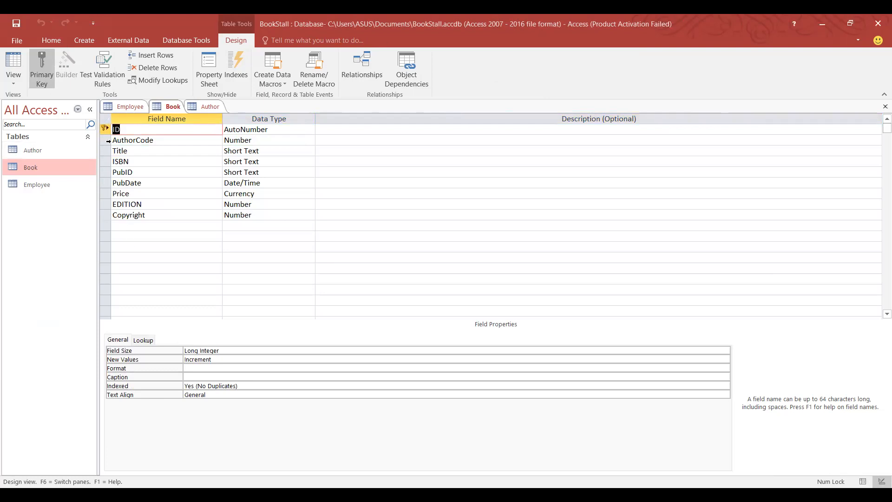
{"action": "left_click", "coordinate": [106, 141]}
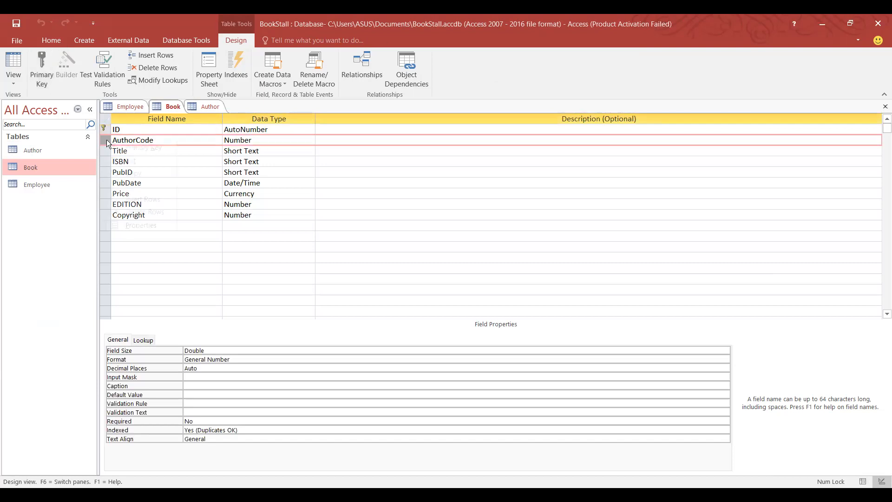
Set AuthorCode as the Book table's primary key.
{"action": "right_click", "coordinate": [107, 140]}
{"action": "left_click", "coordinate": [141, 147]}
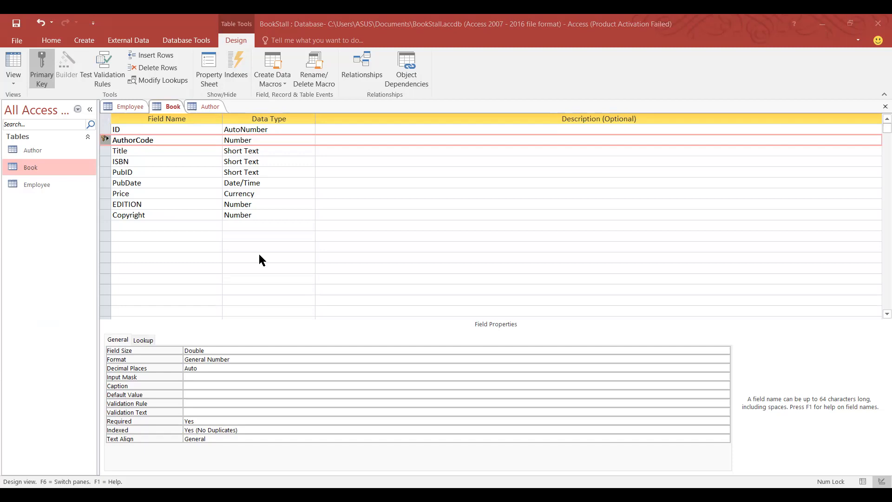
{"action": "left_click", "coordinate": [87, 42]}
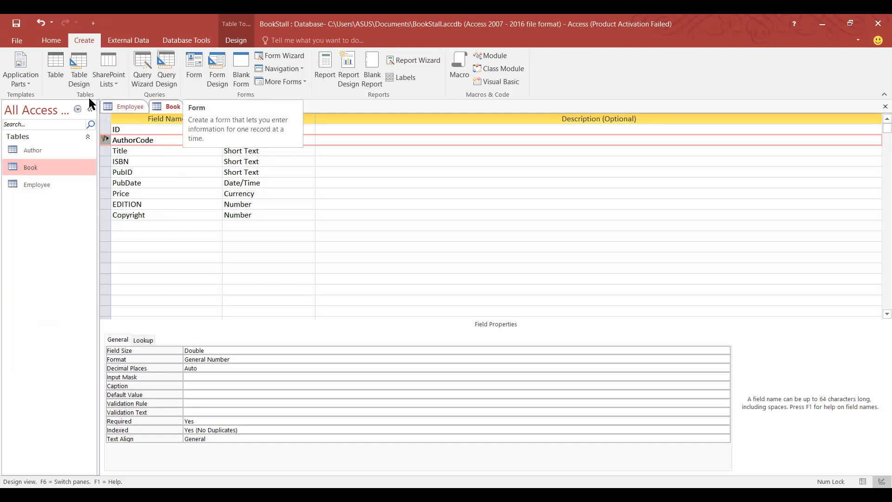
Open the Relationships window from the Database Tools ribbon.
{"action": "left_click", "coordinate": [108, 41]}
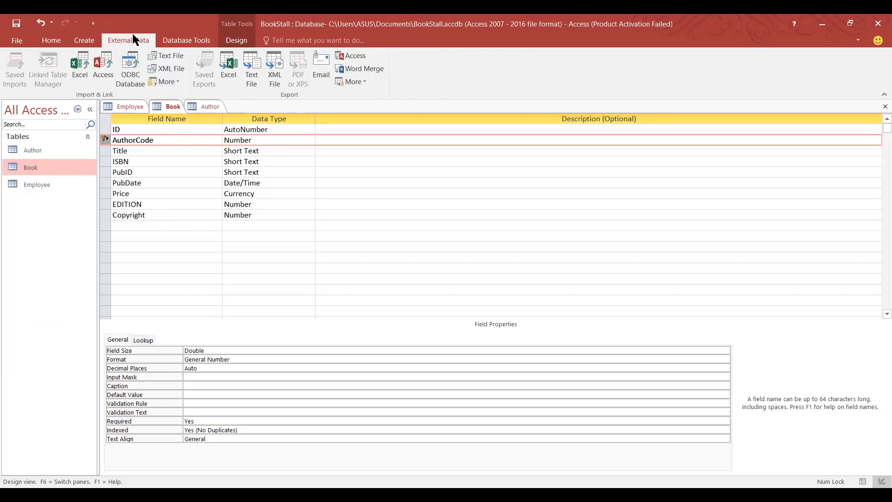
{"action": "left_click", "coordinate": [185, 40]}
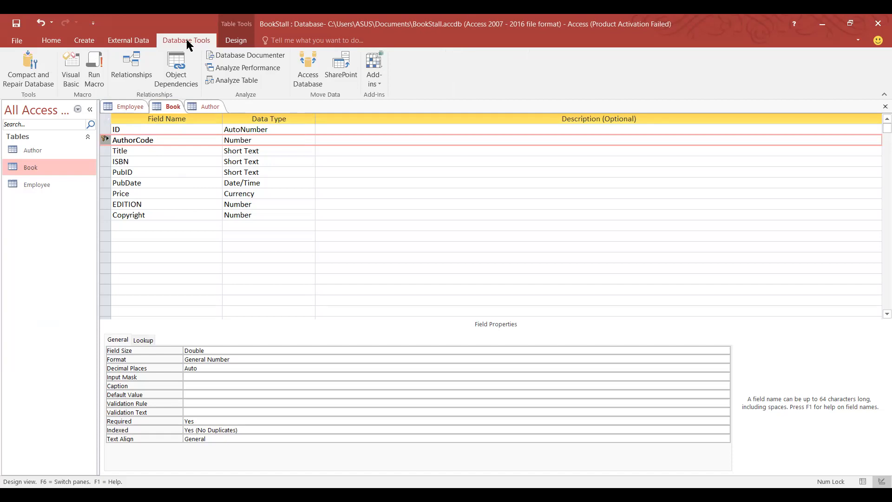
{"action": "left_click", "coordinate": [136, 72]}
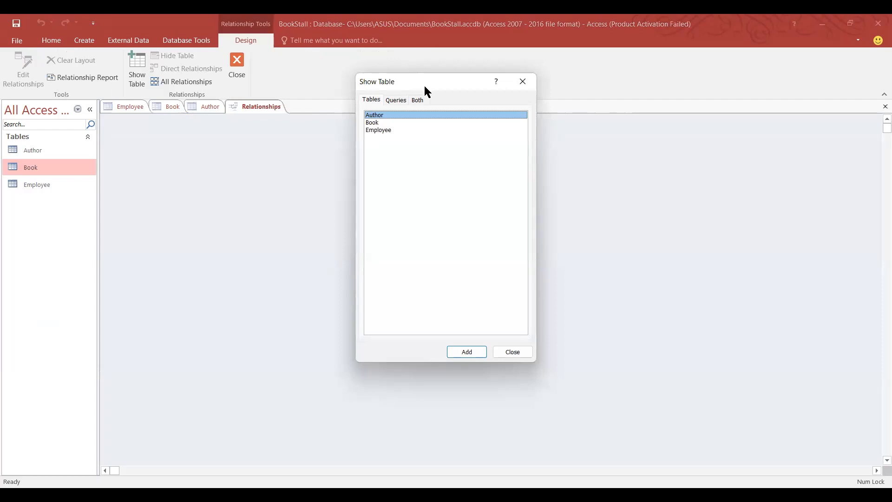
Add the Author and Book tables to the relationships canvas, then close Show Table.
{"action": "left_click_drag", "start_coordinate": [364, 76], "coordinate": [668, 82]}
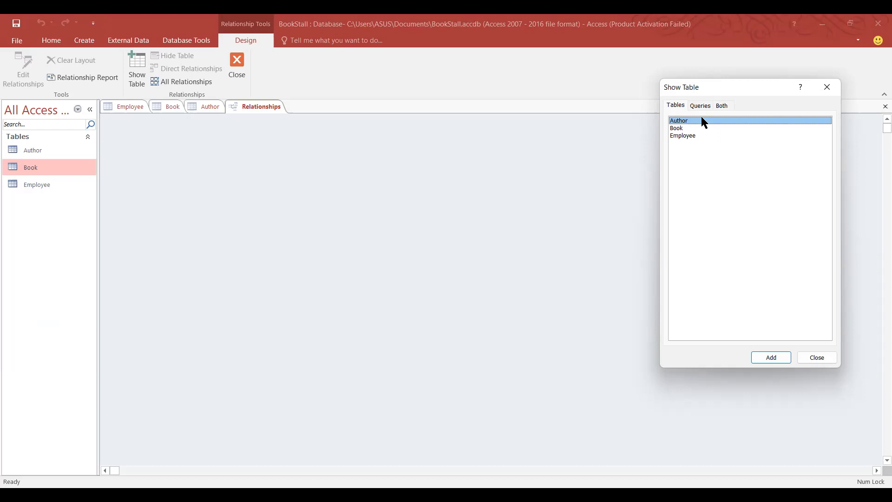
{"action": "left_click", "coordinate": [766, 357]}
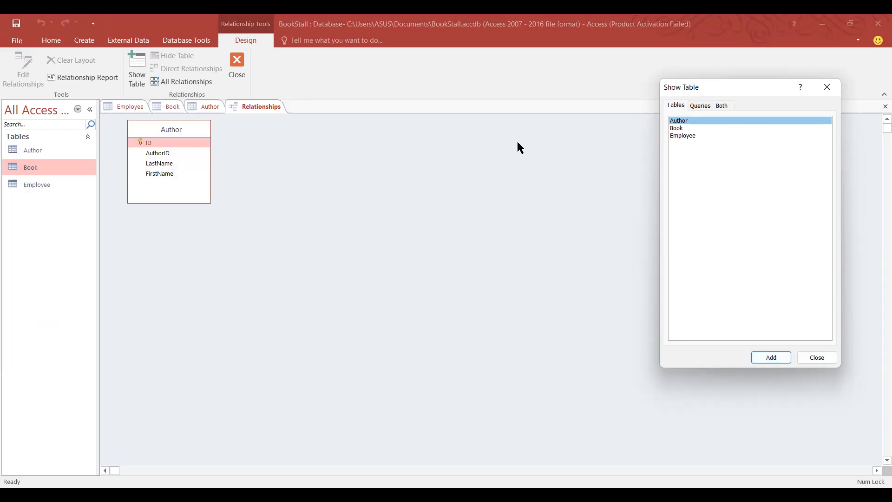
{"action": "left_click", "coordinate": [683, 129]}
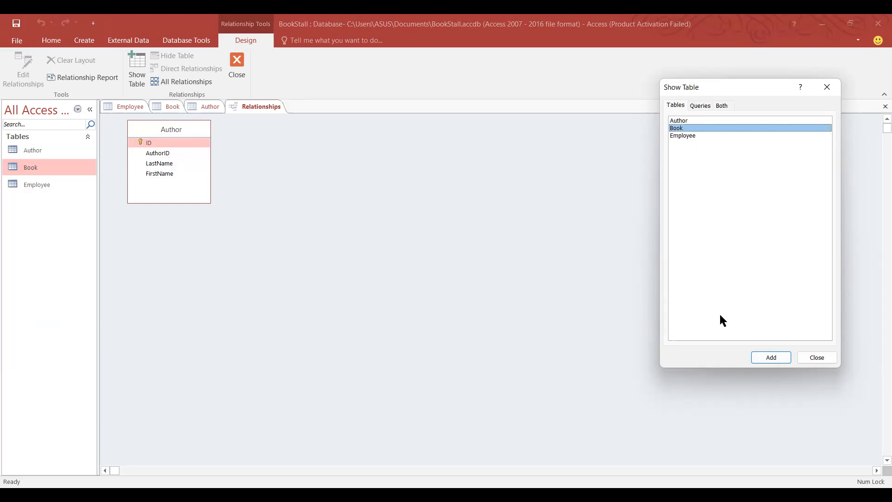
{"action": "left_click", "coordinate": [754, 354]}
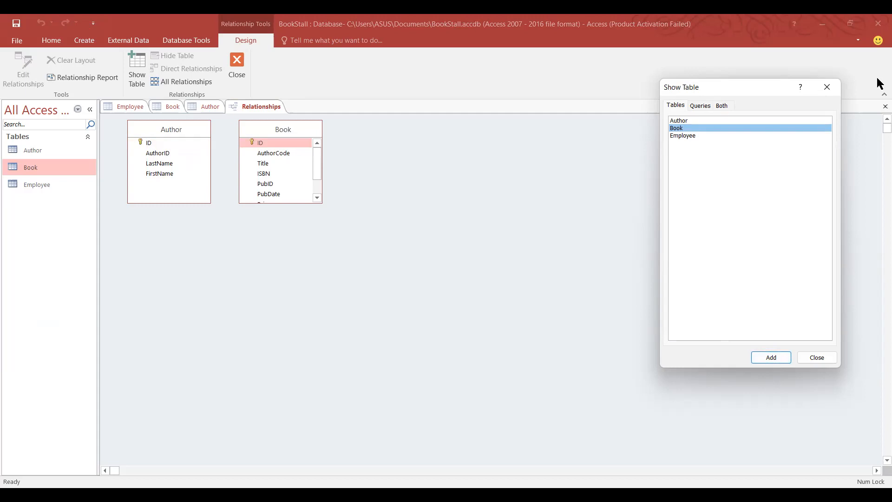
{"action": "left_click", "coordinate": [817, 358]}
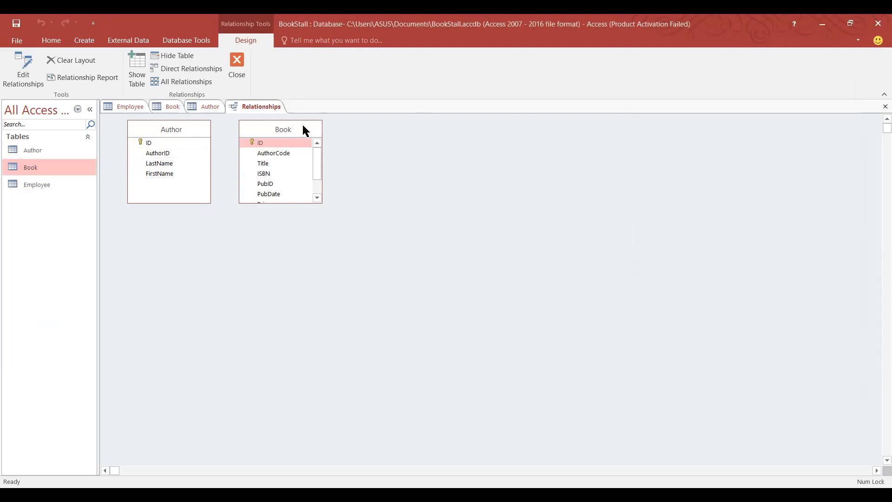
Move the Book table closer to Author and inspect the AuthorID and AuthorCode field menus.
{"action": "left_click_drag", "start_coordinate": [283, 128], "coordinate": [264, 132]}
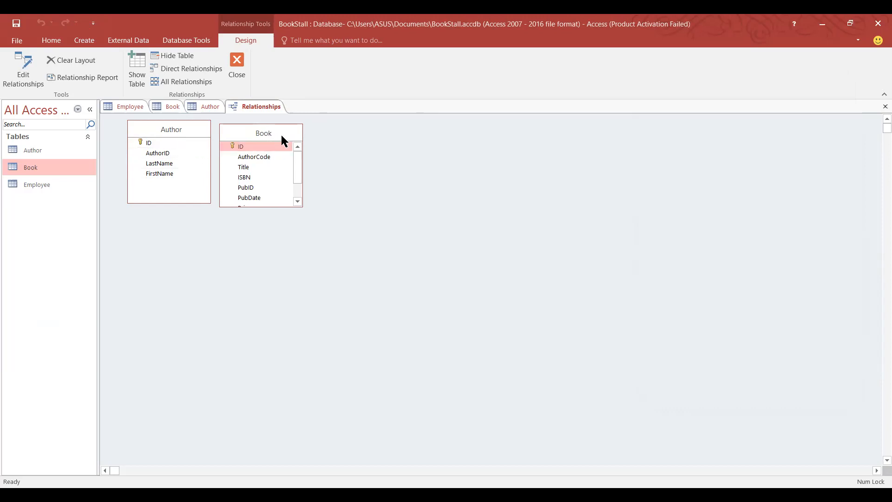
{"action": "left_click_drag", "start_coordinate": [272, 144], "coordinate": [145, 155]}
{"action": "right_click", "coordinate": [144, 151]}
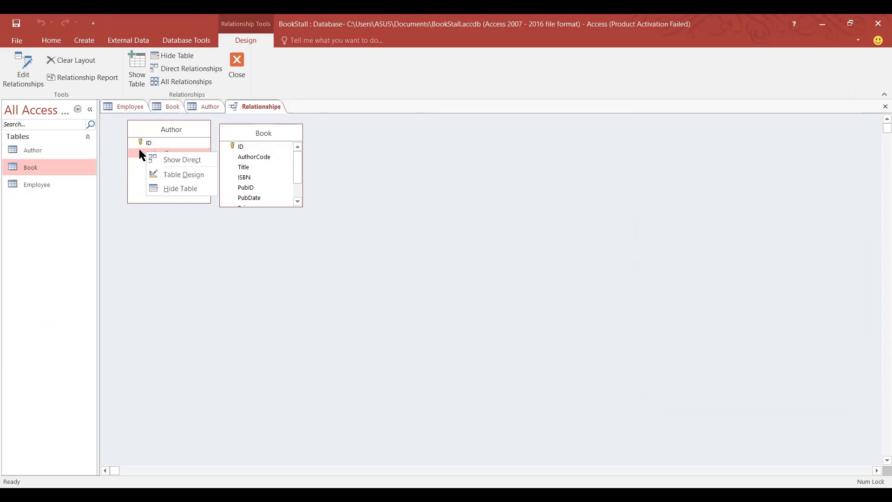
{"action": "left_click", "coordinate": [136, 149]}
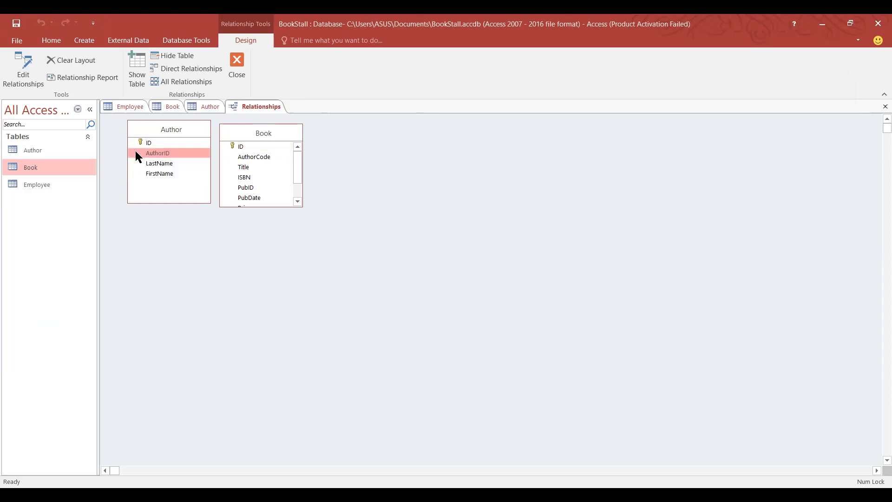
{"action": "right_click", "coordinate": [140, 150]}
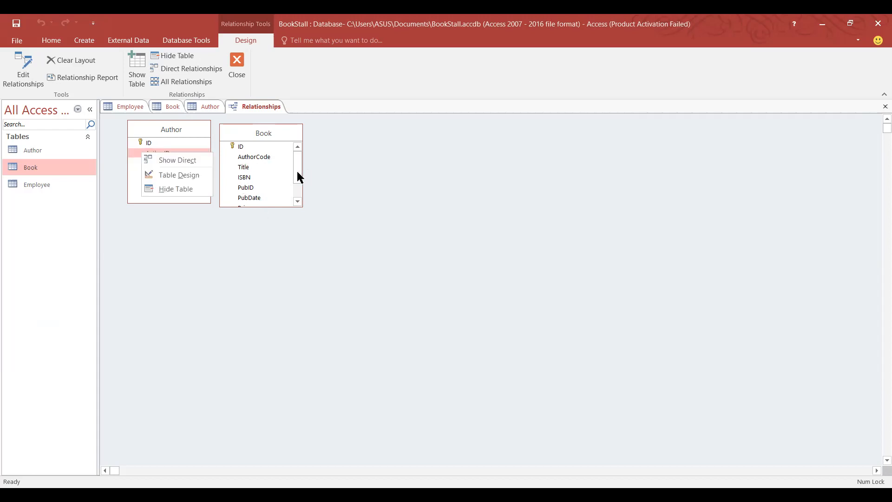
{"action": "mouse_move", "coordinate": [297, 179]}
{"action": "left_mouse_down"}
{"action": "mouse_move", "coordinate": [297, 198]}
{"action": "mouse_move", "coordinate": [298, 166]}
{"action": "left_mouse_up"}
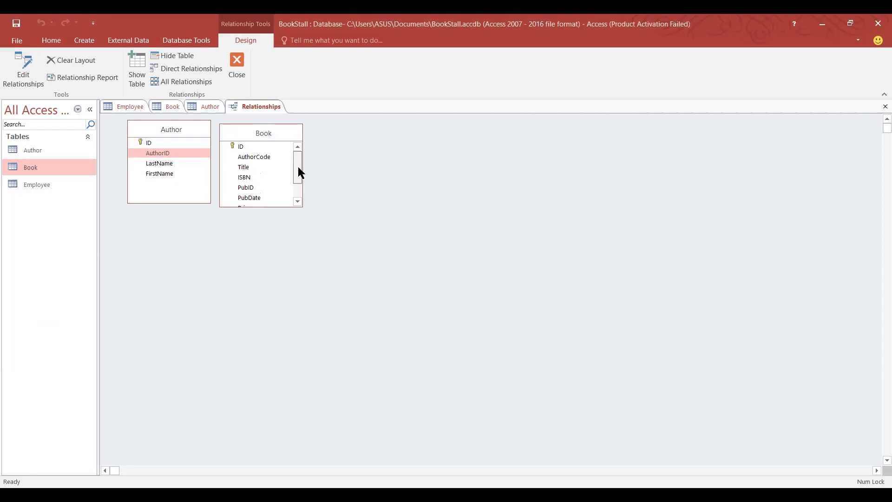
{"action": "left_click", "coordinate": [141, 155]}
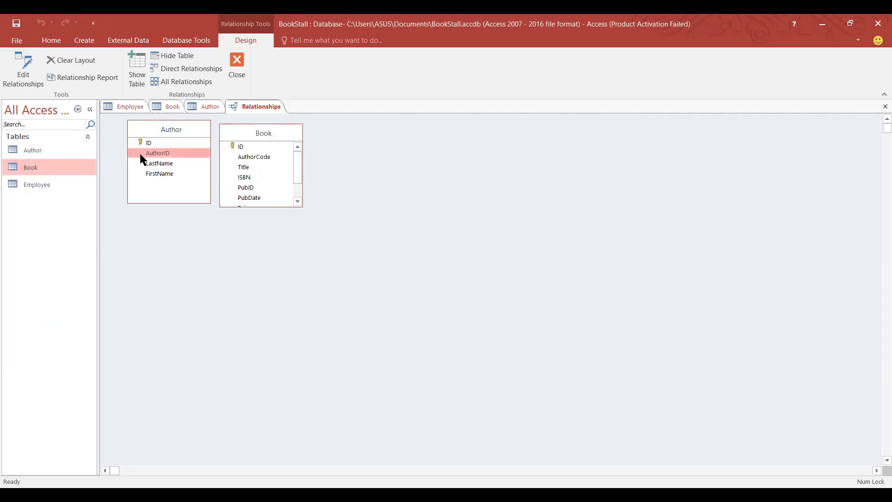
{"action": "right_click", "coordinate": [141, 155]}
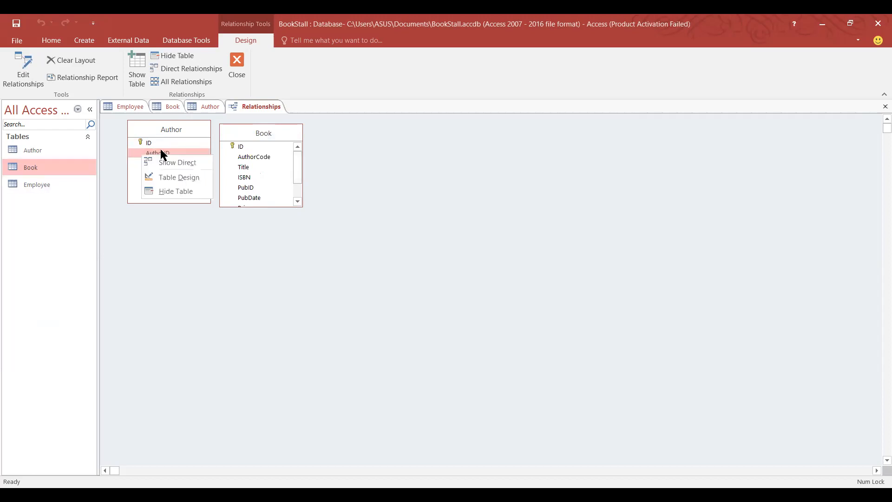
{"action": "left_click", "coordinate": [242, 159]}
{"action": "left_click", "coordinate": [255, 154]}
{"action": "right_click", "coordinate": [255, 153]}
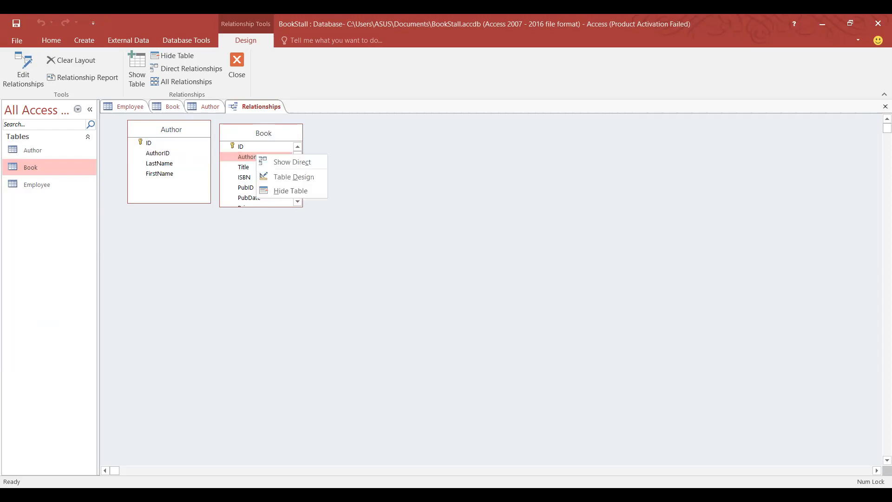
{"action": "left_click", "coordinate": [299, 296]}
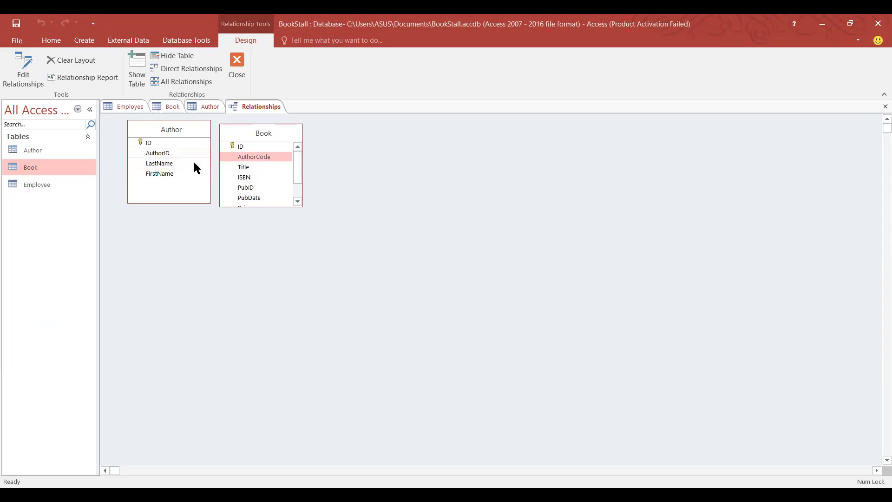
Drag Author's AuthorID onto Book's AuthorCode and confirm the Edit Relationships dialog.
{"action": "left_click", "coordinate": [155, 149]}
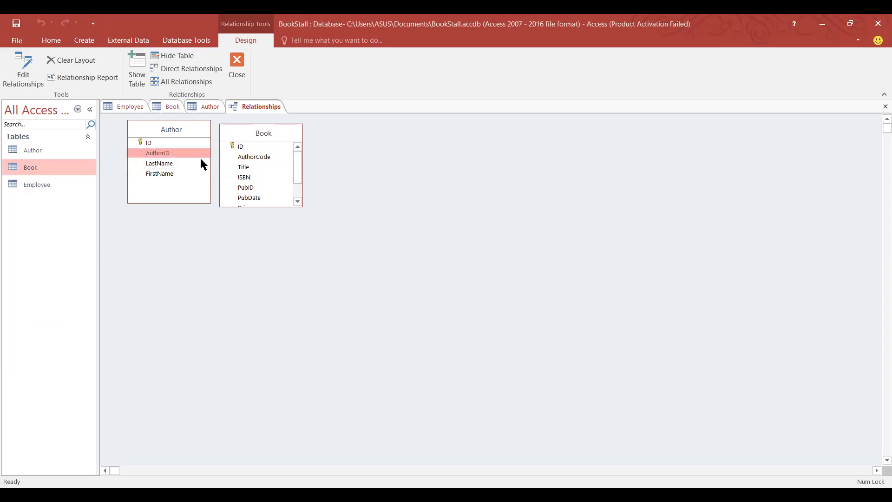
{"action": "left_click", "coordinate": [261, 157]}
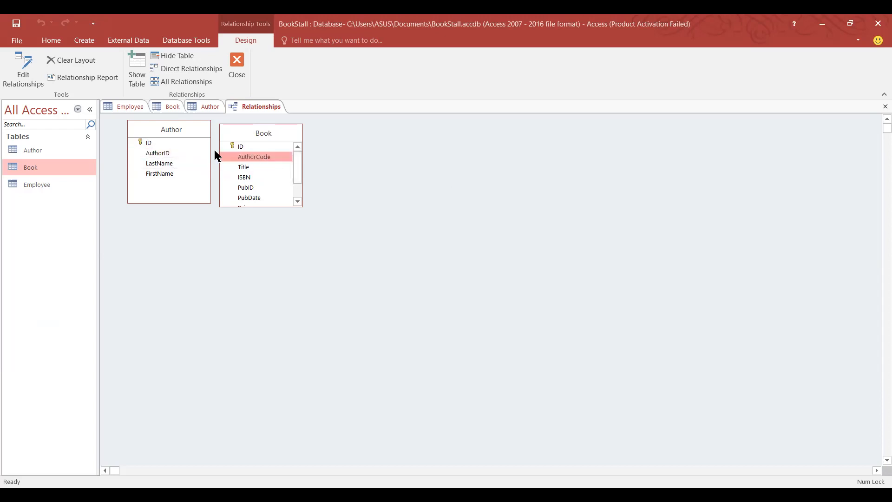
{"action": "left_click", "coordinate": [155, 154]}
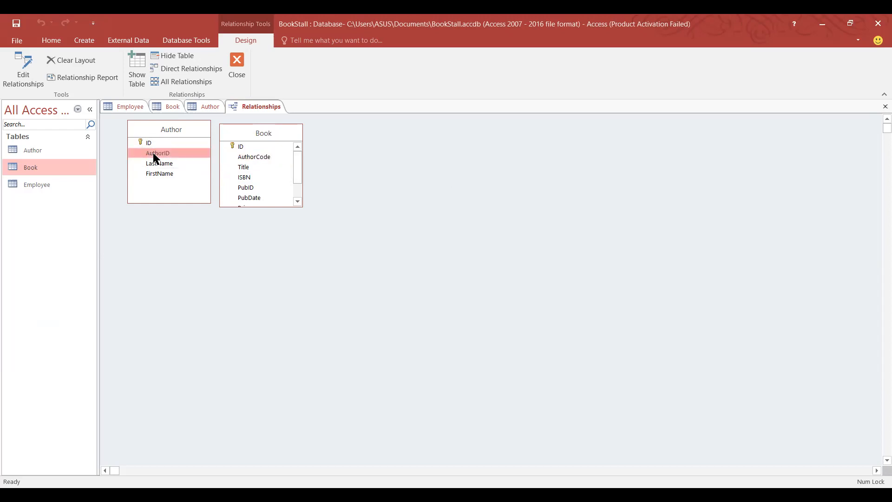
{"action": "left_click_drag", "start_coordinate": [154, 155], "coordinate": [258, 156]}
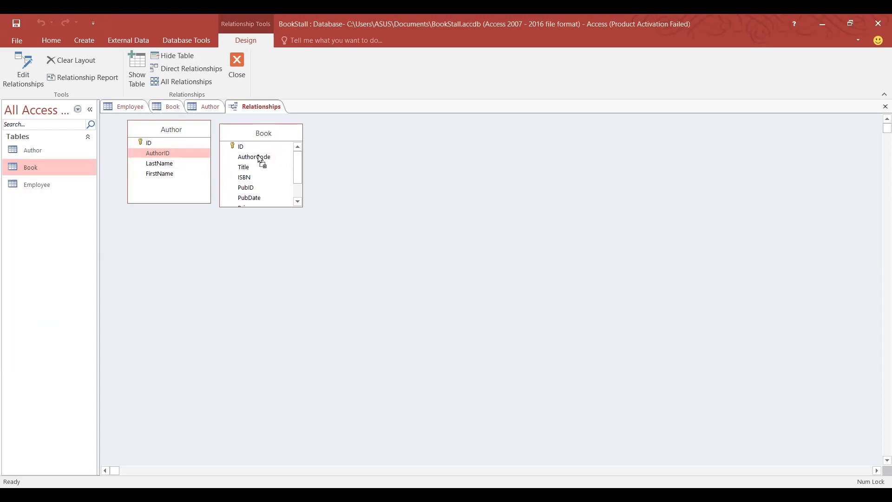
{"action": "left_click_drag", "start_coordinate": [258, 157], "coordinate": [258, 154]}
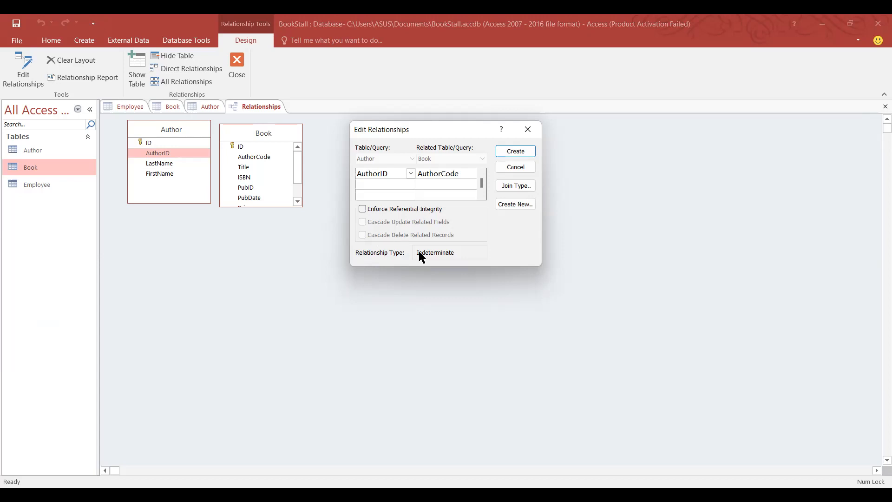
{"action": "left_click", "coordinate": [504, 152]}
Rearrange the Author and Book boxes so the AuthorID–AuthorCode link line shows clearly.
{"action": "left_click_drag", "start_coordinate": [237, 140], "coordinate": [251, 148]}
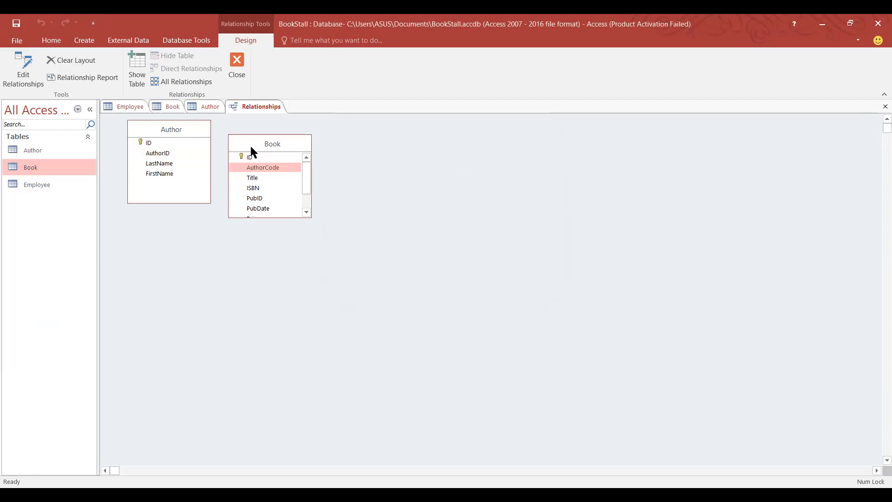
{"action": "left_click_drag", "start_coordinate": [250, 146], "coordinate": [318, 173]}
{"action": "left_click_drag", "start_coordinate": [189, 137], "coordinate": [202, 168]}
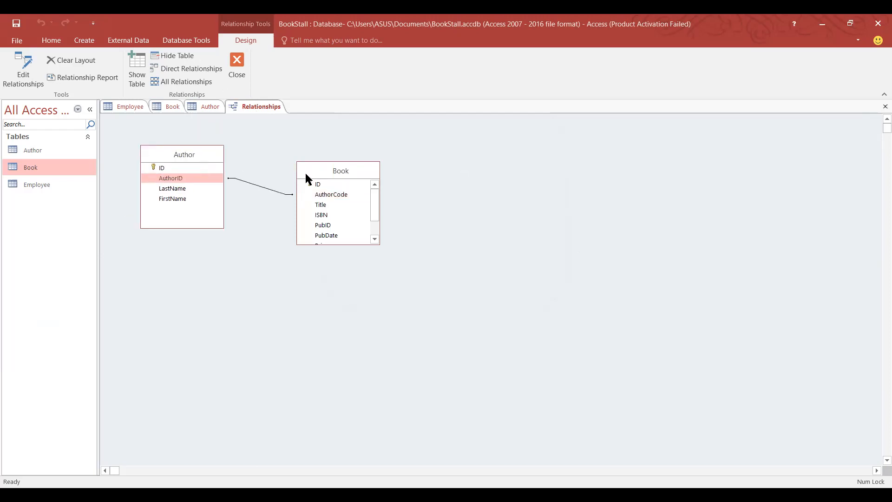
{"action": "left_click_drag", "start_coordinate": [313, 163], "coordinate": [315, 147]}
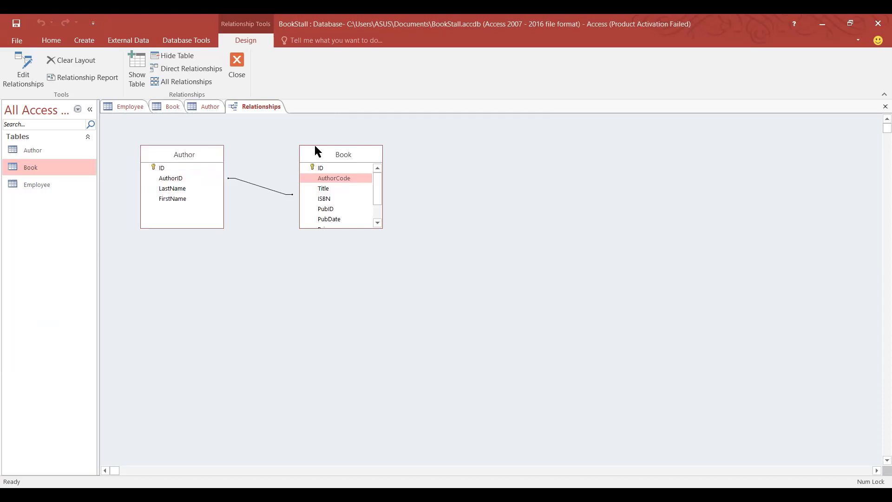
{"action": "left_click_drag", "start_coordinate": [314, 145], "coordinate": [323, 135]}
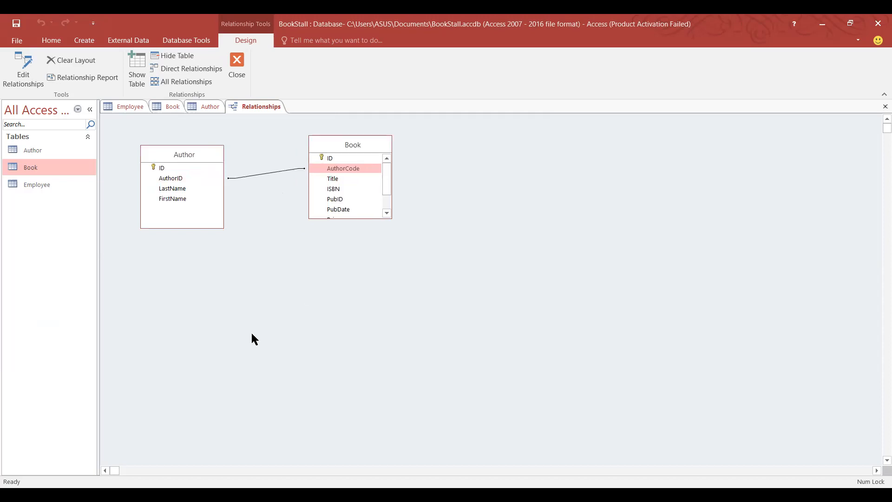
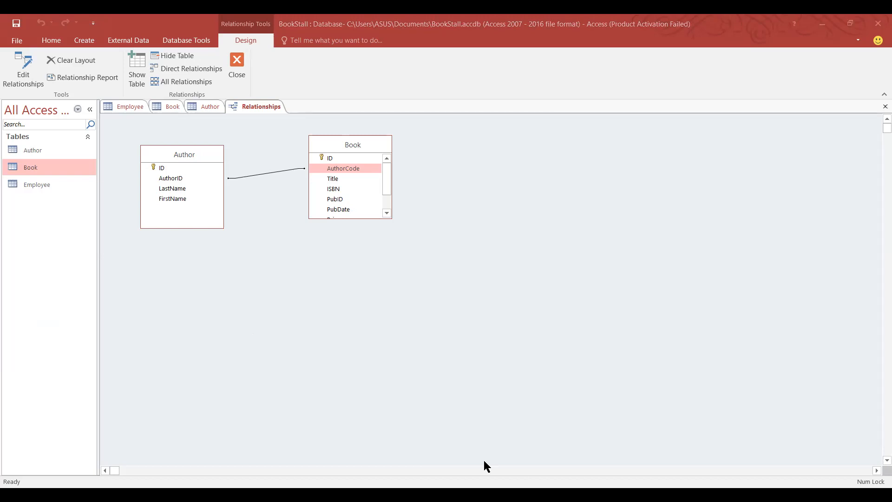
Switch from Access to the Practical Sheet_Access.pdf in Edge.
{"action": "key", "text": "alt+Tab"}
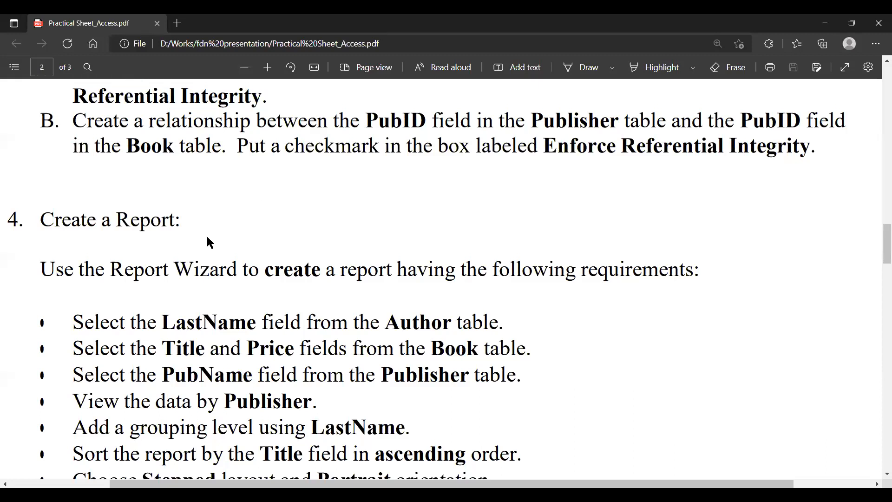
Scroll the practical sheet between the Create a Report steps and the 5. Create Forms section.
{"action": "scroll", "coordinate": [208, 239], "scroll_direction": "down", "scroll_amount": 7}
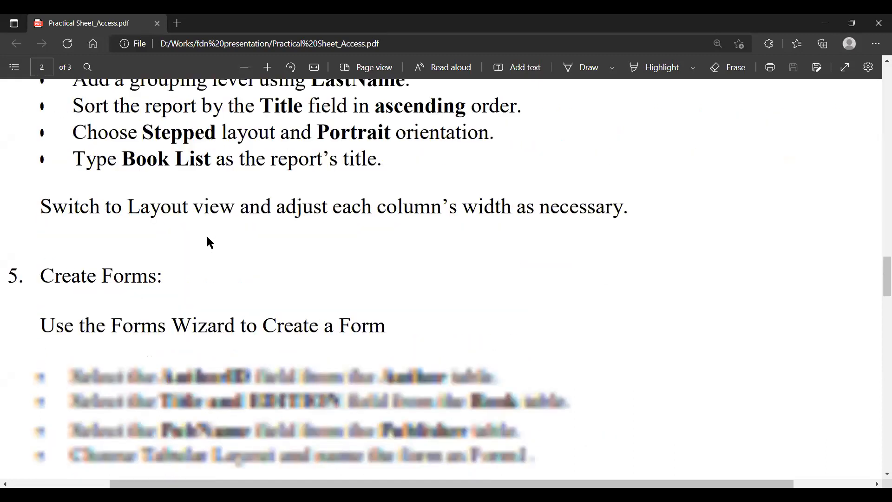
{"action": "scroll", "coordinate": [208, 239], "scroll_direction": "down", "scroll_amount": 2}
{"action": "scroll", "coordinate": [299, 330], "scroll_direction": "down", "scroll_amount": 5}
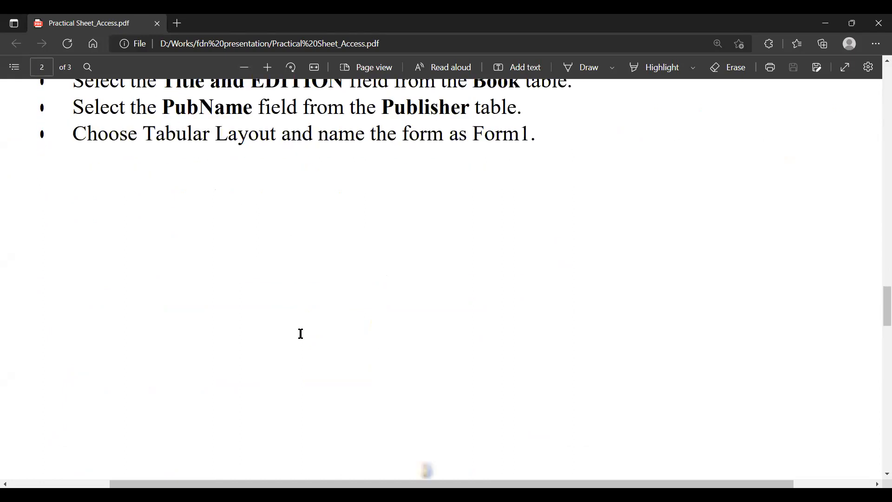
{"action": "scroll", "coordinate": [300, 334], "scroll_direction": "up", "scroll_amount": 15}
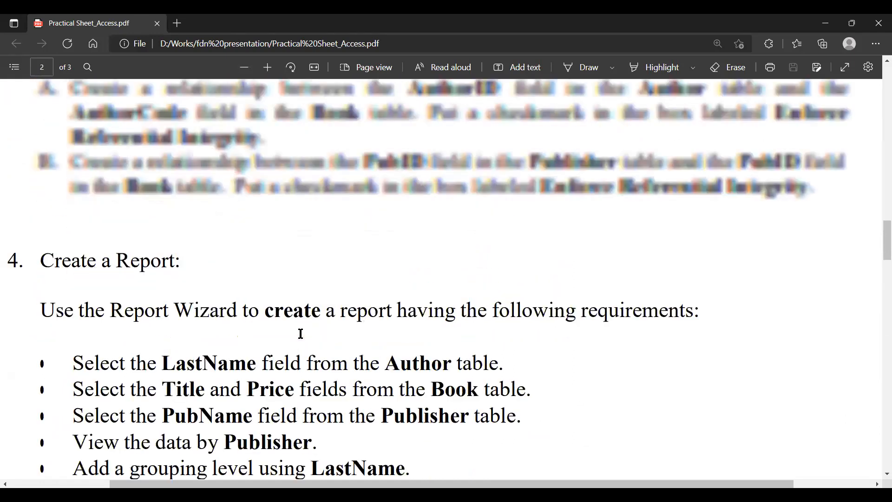
{"action": "scroll", "coordinate": [300, 333], "scroll_direction": "up", "scroll_amount": 2}
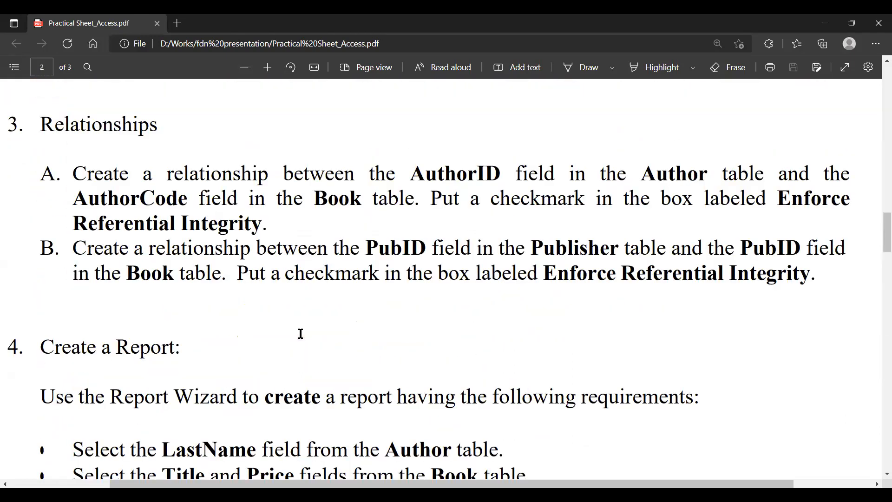
{"action": "scroll", "coordinate": [300, 336], "scroll_direction": "down", "scroll_amount": 4}
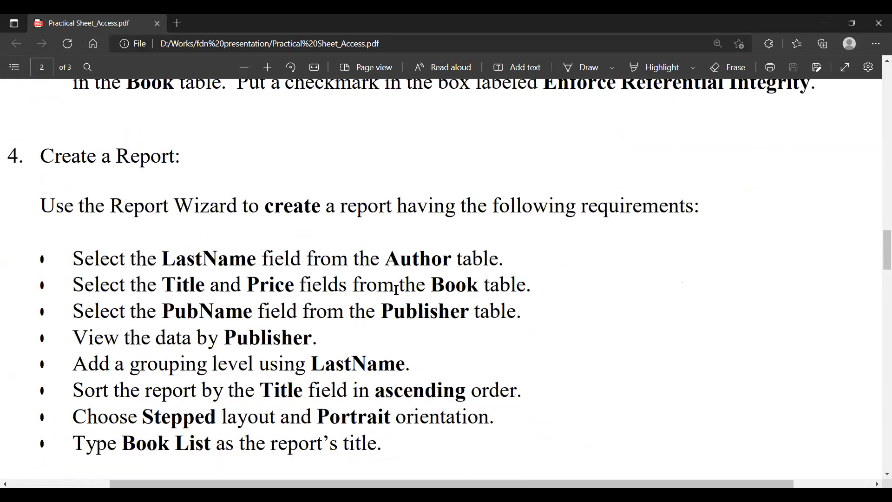
{"action": "scroll", "coordinate": [467, 193], "scroll_direction": "down", "scroll_amount": 6}
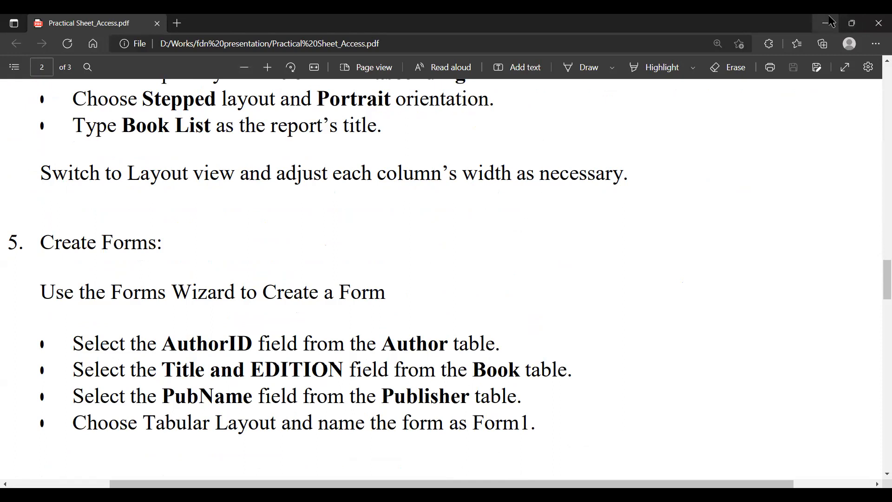
{"action": "scroll", "coordinate": [581, 325], "scroll_direction": "up", "scroll_amount": 3}
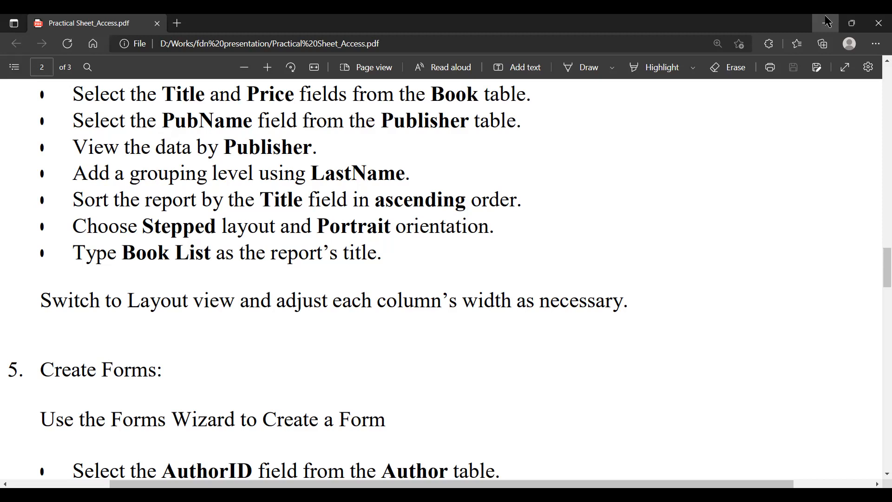
Save the Author table in Datasheet View, then bring up the Book table's 49 records.
{"action": "left_click", "coordinate": [828, 21]}
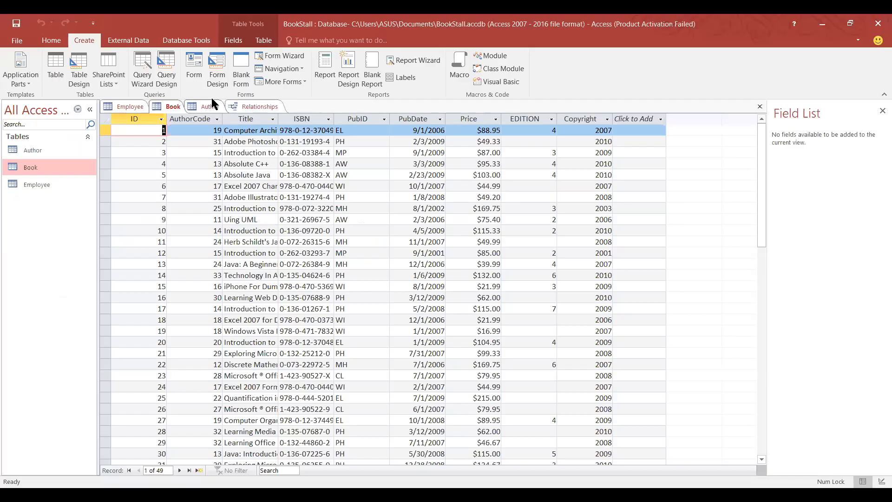
{"action": "left_click", "coordinate": [212, 105]}
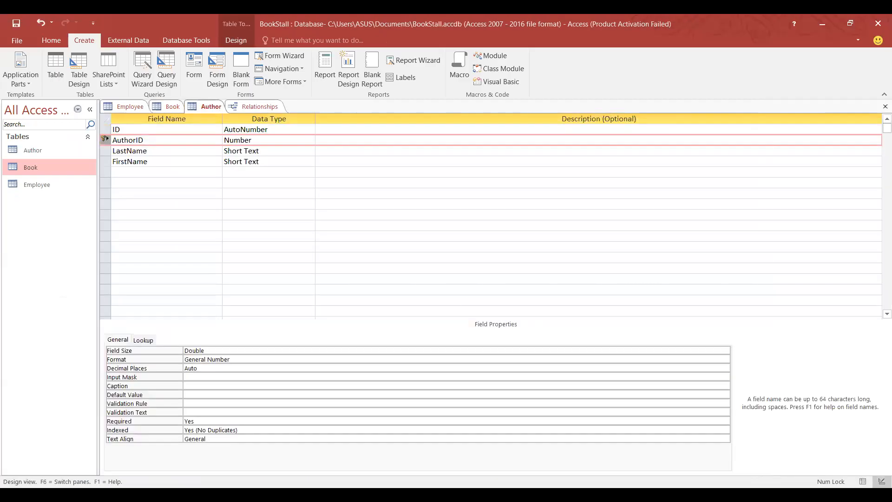
{"action": "left_click", "coordinate": [862, 482]}
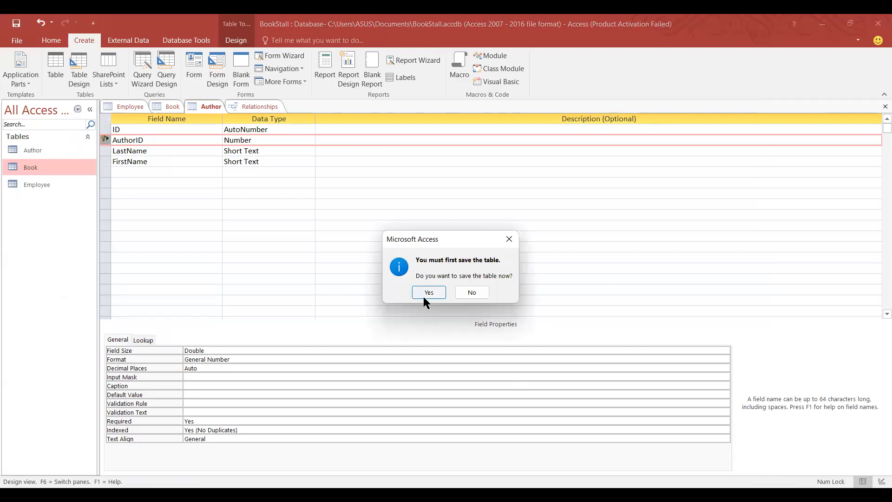
{"action": "left_click", "coordinate": [424, 293]}
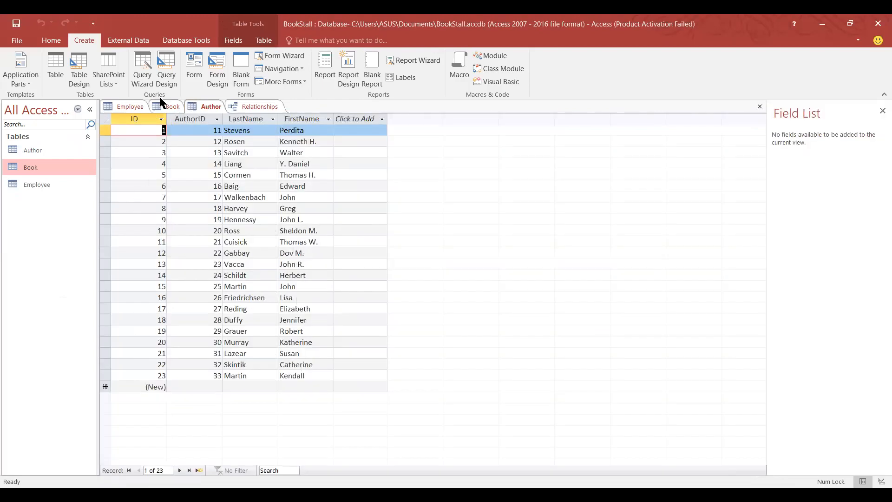
{"action": "left_click", "coordinate": [204, 106]}
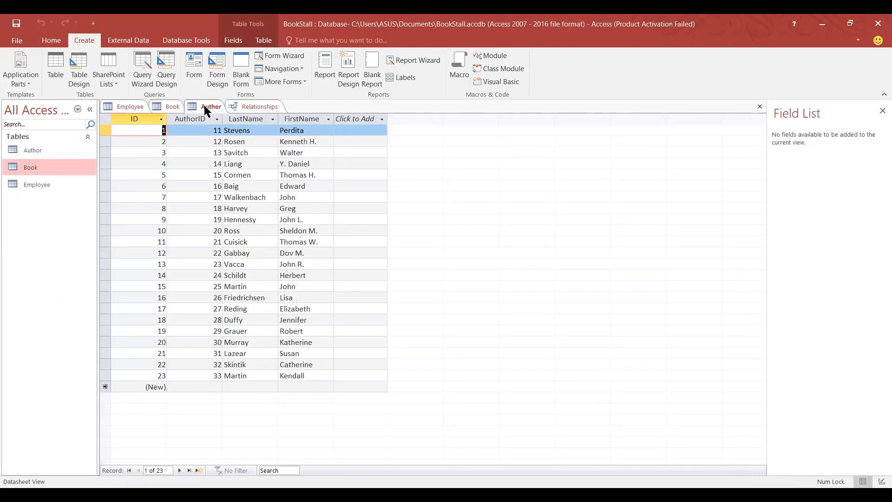
{"action": "left_click", "coordinate": [174, 106]}
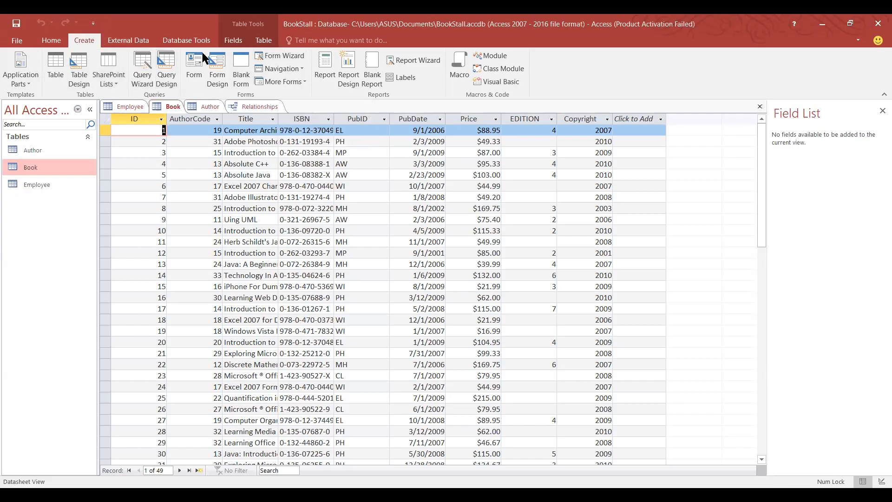
Start the Form Wizard and review the Book table's available fields.
{"action": "left_click", "coordinate": [273, 57]}
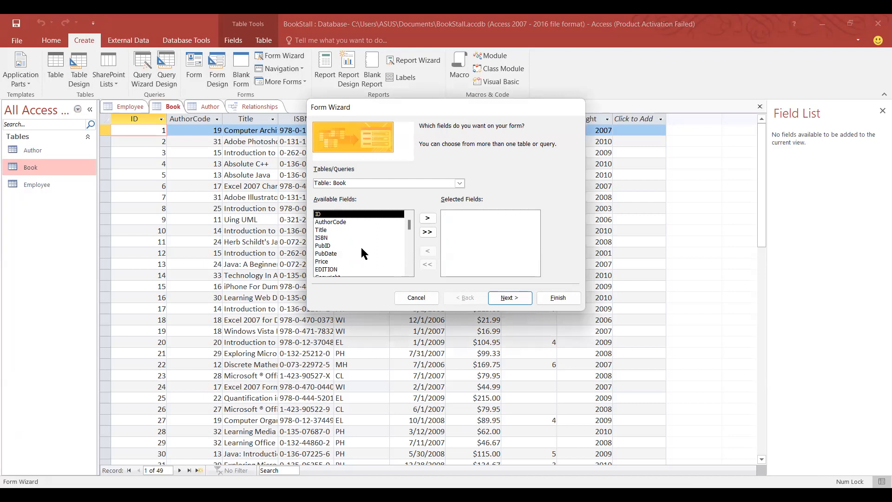
{"action": "scroll", "coordinate": [323, 253], "scroll_direction": "down", "scroll_amount": 1}
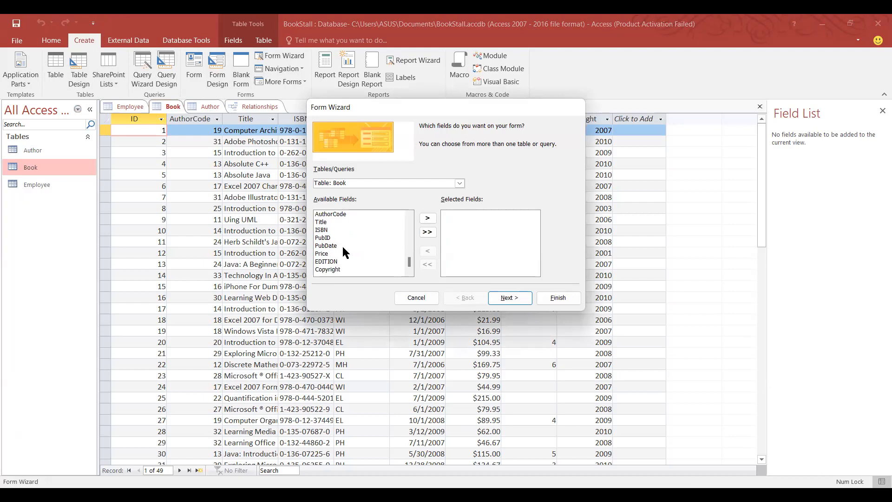
{"action": "scroll", "coordinate": [344, 253], "scroll_direction": "up", "scroll_amount": 1}
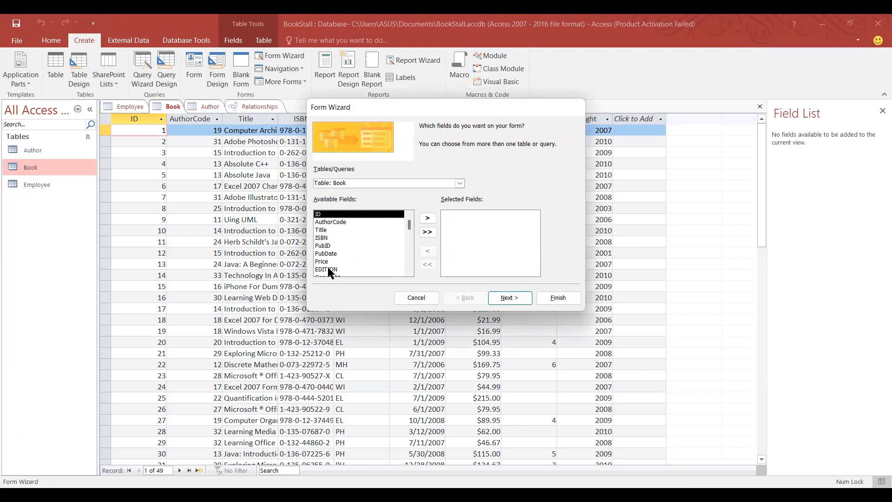
{"action": "scroll", "coordinate": [325, 262], "scroll_direction": "down", "scroll_amount": 1}
{"action": "scroll", "coordinate": [335, 246], "scroll_direction": "up", "scroll_amount": 1}
{"action": "scroll", "coordinate": [374, 255], "scroll_direction": "down", "scroll_amount": 1}
{"action": "scroll", "coordinate": [373, 254], "scroll_direction": "up", "scroll_amount": 1}
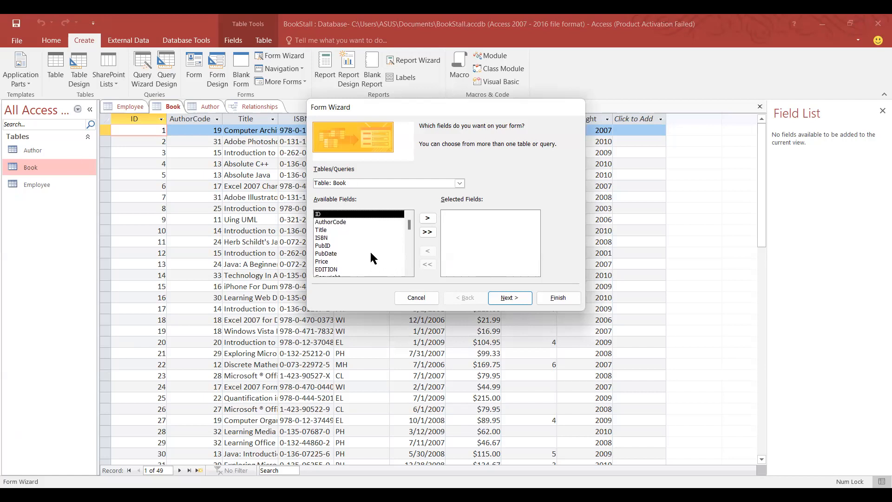
Move Title and Price into the wizard's Selected Fields list.
{"action": "left_click", "coordinate": [341, 231]}
{"action": "double_click", "coordinate": [341, 231]}
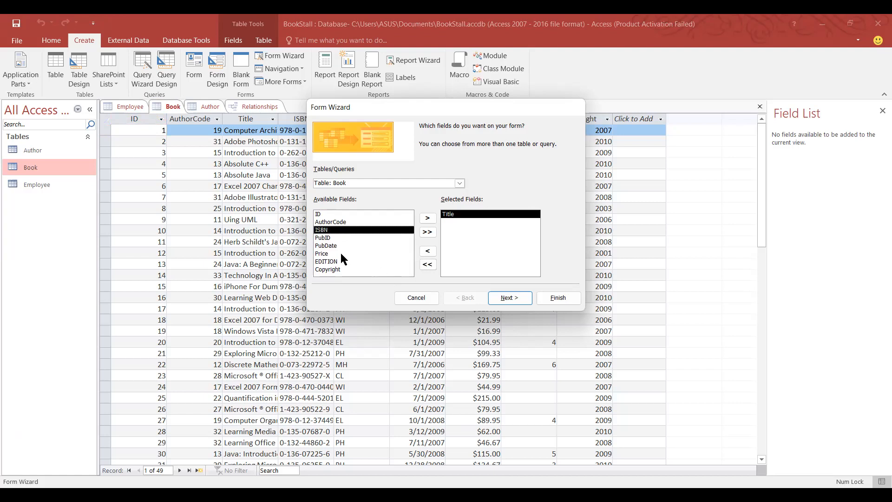
{"action": "double_click", "coordinate": [323, 254]}
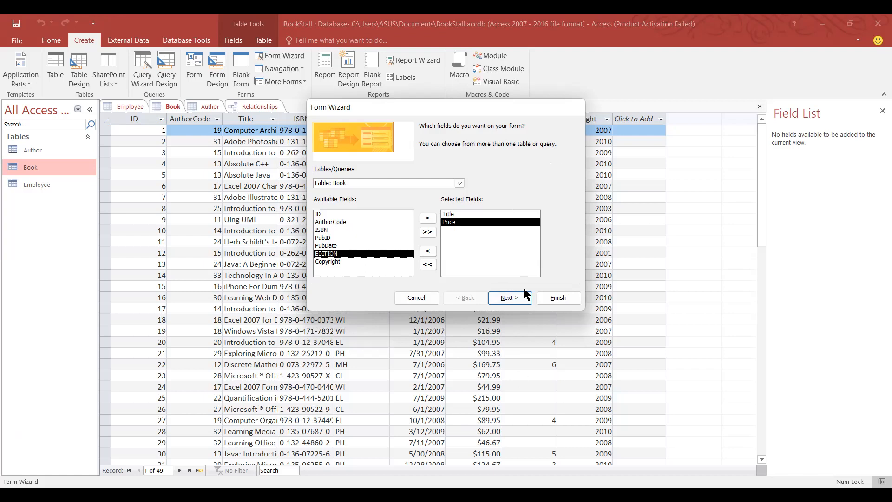
Keep the columnar layout, title the form Book, and finish so it opens in Form View.
{"action": "left_click", "coordinate": [514, 302]}
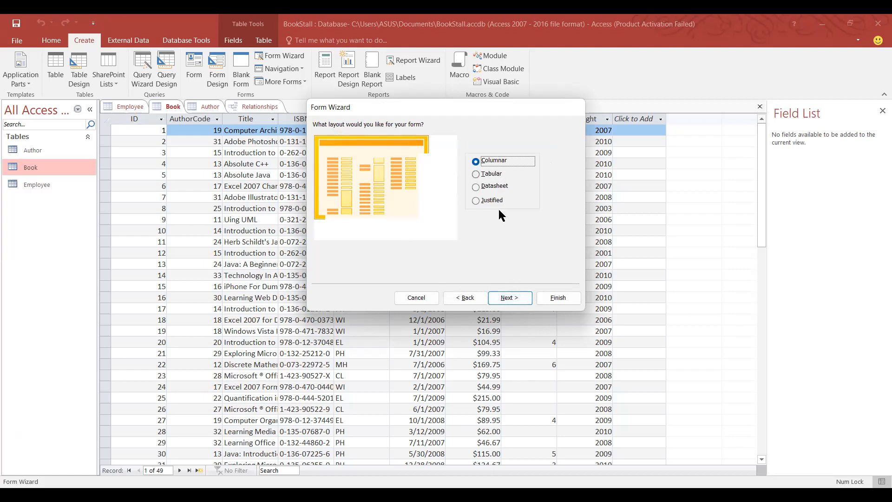
{"action": "left_click", "coordinate": [506, 307]}
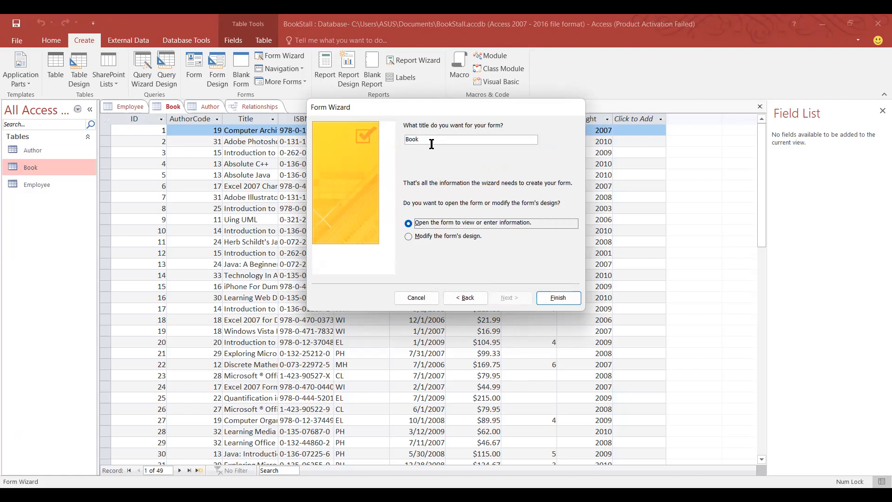
{"action": "left_click", "coordinate": [465, 298]}
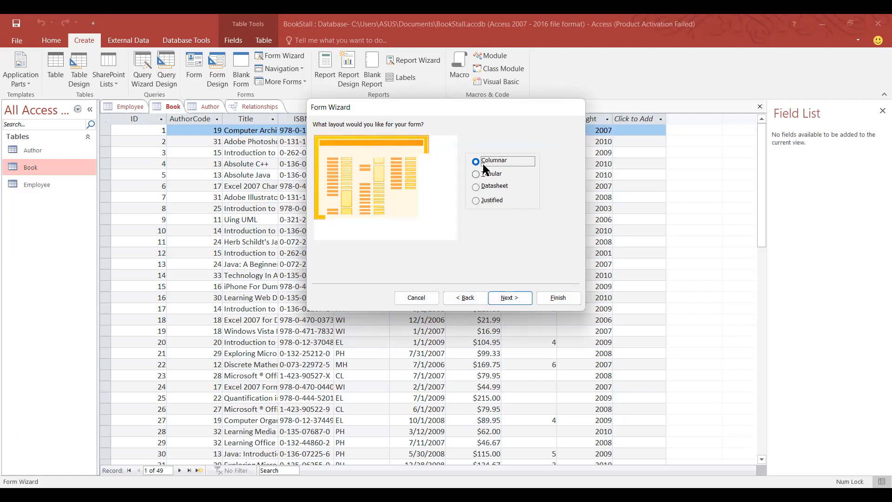
{"action": "left_click", "coordinate": [512, 301]}
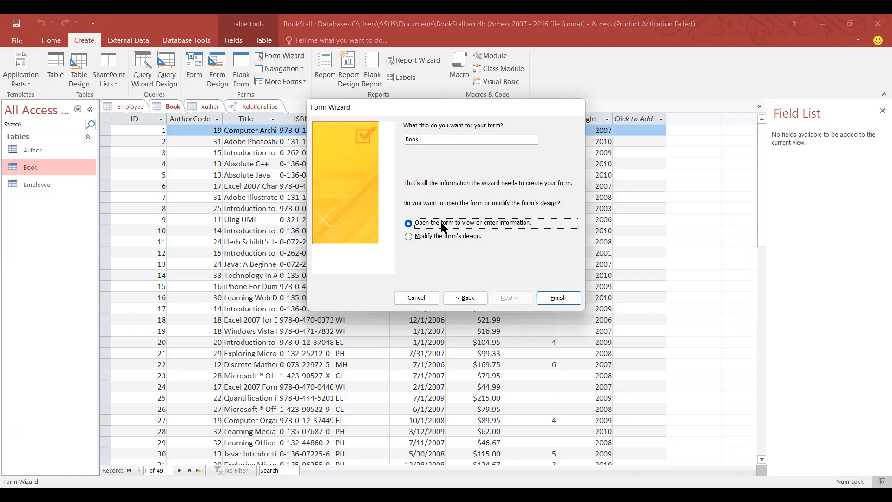
{"action": "left_click", "coordinate": [547, 300]}
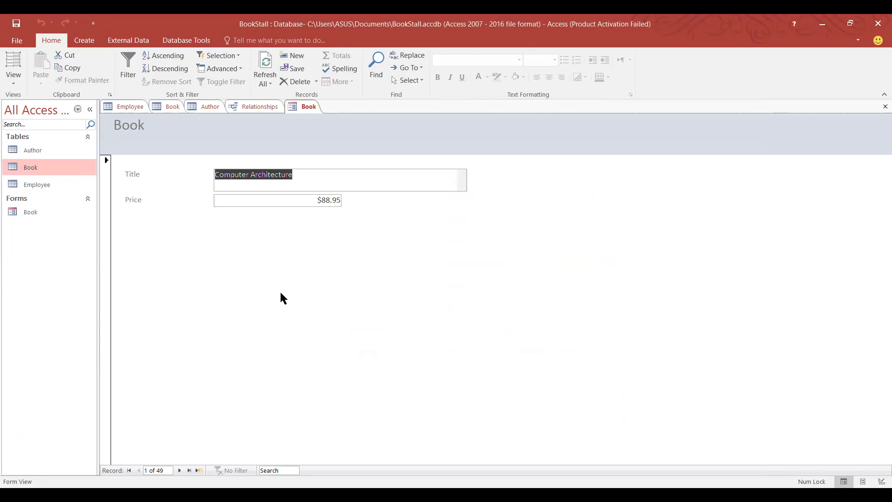
Advance through the Book records one at a time until reaching the blank new record.
{"action": "left_click", "coordinate": [177, 466]}
{"action": "left_click", "coordinate": [178, 466]}
{"action": "left_click", "coordinate": [178, 467]}
{"action": "left_click", "coordinate": [177, 466]}
{"action": "left_click", "coordinate": [178, 466]}
{"action": "left_click", "coordinate": [177, 466]}
{"action": "left_click", "coordinate": [177, 467]}
{"action": "left_click", "coordinate": [178, 466]}
{"action": "left_click", "coordinate": [178, 466]}
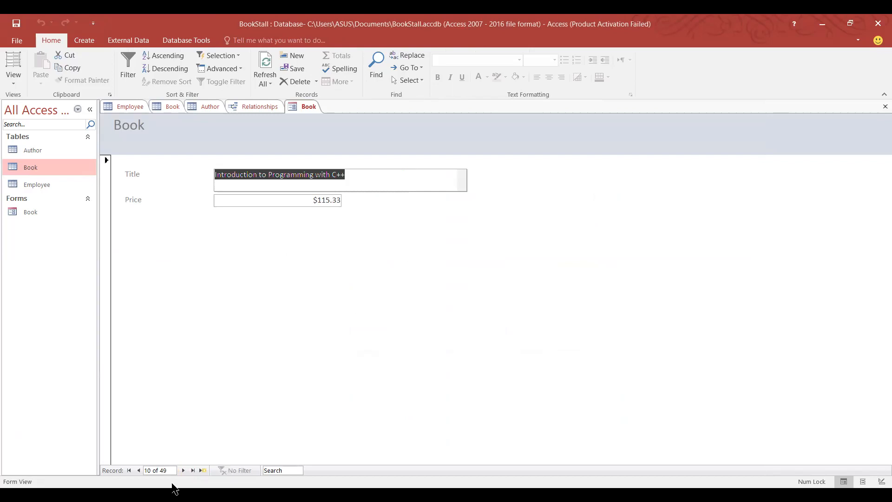
{"action": "left_click", "coordinate": [183, 469]}
{"action": "left_click", "coordinate": [183, 470]}
{"action": "left_click", "coordinate": [184, 469]}
{"action": "left_click", "coordinate": [184, 469]}
{"action": "left_click", "coordinate": [183, 469]}
{"action": "left_click", "coordinate": [184, 469]}
{"action": "left_click", "coordinate": [183, 470]}
{"action": "left_click", "coordinate": [183, 469]}
{"action": "left_click", "coordinate": [183, 469]}
{"action": "left_click", "coordinate": [184, 469]}
{"action": "left_click", "coordinate": [183, 469]}
{"action": "left_click", "coordinate": [184, 470]}
{"action": "left_click", "coordinate": [183, 469]}
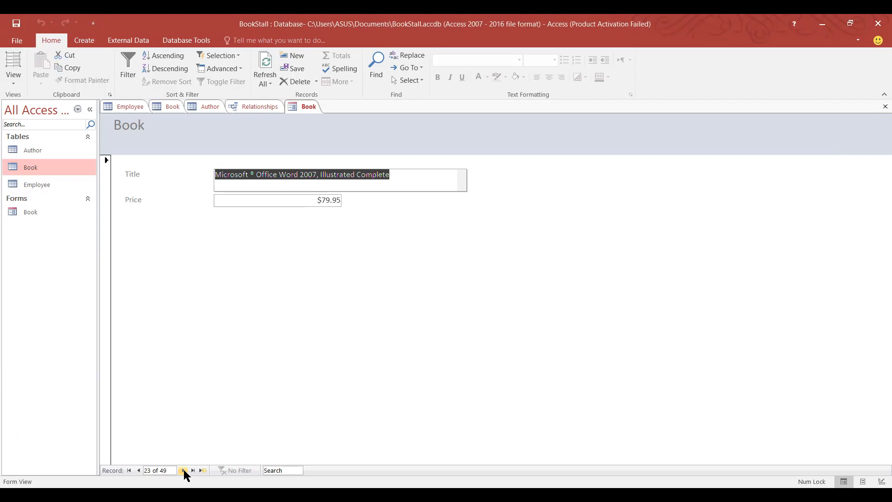
{"action": "left_click", "coordinate": [184, 469]}
{"action": "left_click", "coordinate": [183, 469]}
{"action": "left_click", "coordinate": [184, 469]}
{"action": "left_click", "coordinate": [183, 469]}
{"action": "left_click", "coordinate": [184, 469]}
{"action": "left_click", "coordinate": [183, 470]}
{"action": "left_click", "coordinate": [183, 469]}
{"action": "left_click", "coordinate": [183, 470]}
{"action": "left_click", "coordinate": [184, 470]}
{"action": "left_click", "coordinate": [184, 470]}
{"action": "left_click", "coordinate": [183, 471]}
{"action": "left_click", "coordinate": [184, 471]}
{"action": "left_click", "coordinate": [184, 470]}
{"action": "left_click", "coordinate": [184, 470]}
{"action": "left_click", "coordinate": [184, 471]}
{"action": "left_click", "coordinate": [183, 470]}
{"action": "left_click", "coordinate": [183, 470]}
{"action": "left_click", "coordinate": [184, 470]}
{"action": "left_click", "coordinate": [184, 471]}
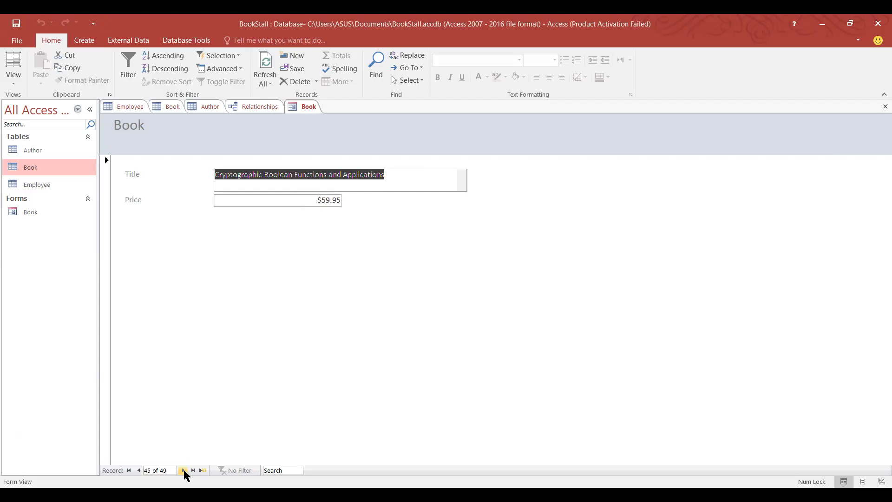
{"action": "left_click", "coordinate": [183, 470]}
{"action": "left_click", "coordinate": [184, 471]}
{"action": "left_click", "coordinate": [184, 471]}
{"action": "left_click", "coordinate": [184, 471]}
{"action": "left_click", "coordinate": [184, 470]}
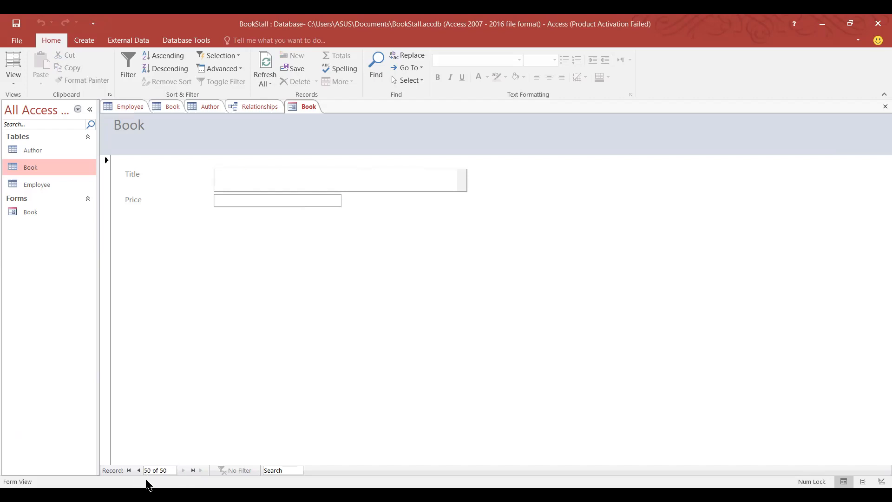
Step back to record 28, Learning Media Design with Adobe CS4 at $62.00.
{"action": "left_click", "coordinate": [138, 470]}
{"action": "left_click", "coordinate": [139, 470]}
{"action": "left_click", "coordinate": [139, 470]}
{"action": "left_click", "coordinate": [139, 471]}
{"action": "left_click", "coordinate": [139, 470]}
{"action": "left_click", "coordinate": [139, 470]}
{"action": "left_click", "coordinate": [139, 471]}
{"action": "left_click", "coordinate": [139, 470]}
{"action": "left_click", "coordinate": [139, 470]}
{"action": "left_click", "coordinate": [139, 471]}
{"action": "left_click", "coordinate": [139, 471]}
{"action": "left_click", "coordinate": [139, 471]}
{"action": "left_click", "coordinate": [139, 470]}
{"action": "left_click", "coordinate": [139, 470]}
{"action": "left_click", "coordinate": [139, 470]}
{"action": "left_click", "coordinate": [139, 470]}
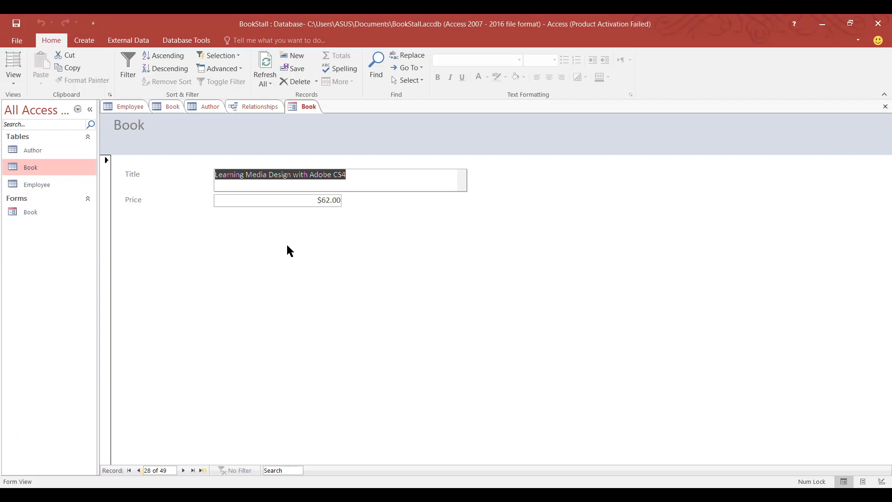
Bring up the Employee table datasheet, whose three records show Totals of 9000, 16000 and 12000.
{"action": "left_click", "coordinate": [129, 109]}
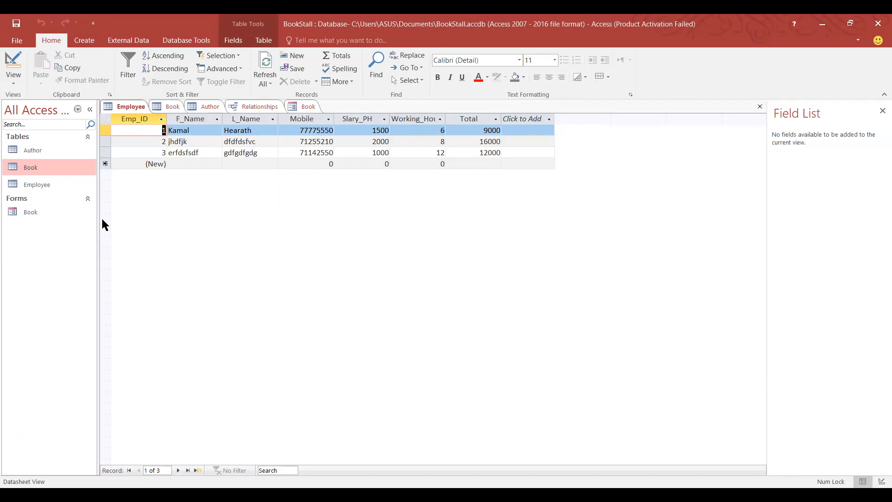
From the Author table, build a Form Wizard form with the ID and AuthorID fields, keeping the default layout and title.
{"action": "left_click", "coordinate": [170, 110]}
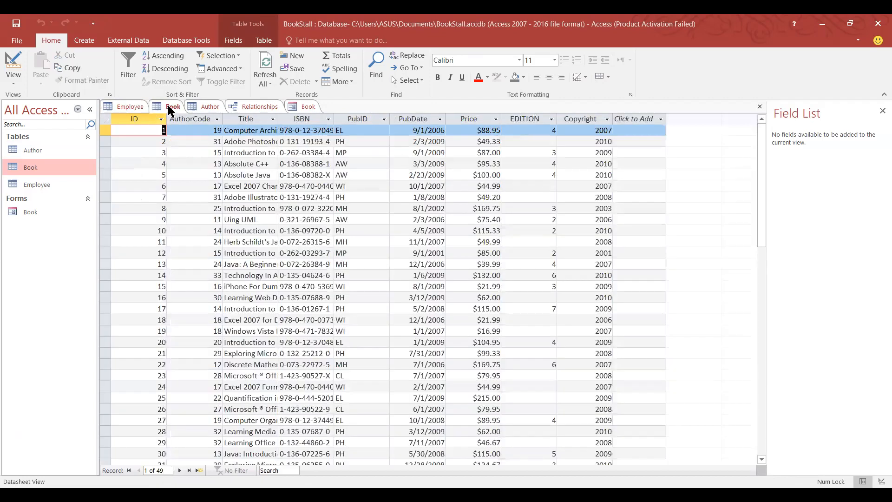
{"action": "left_click", "coordinate": [204, 106]}
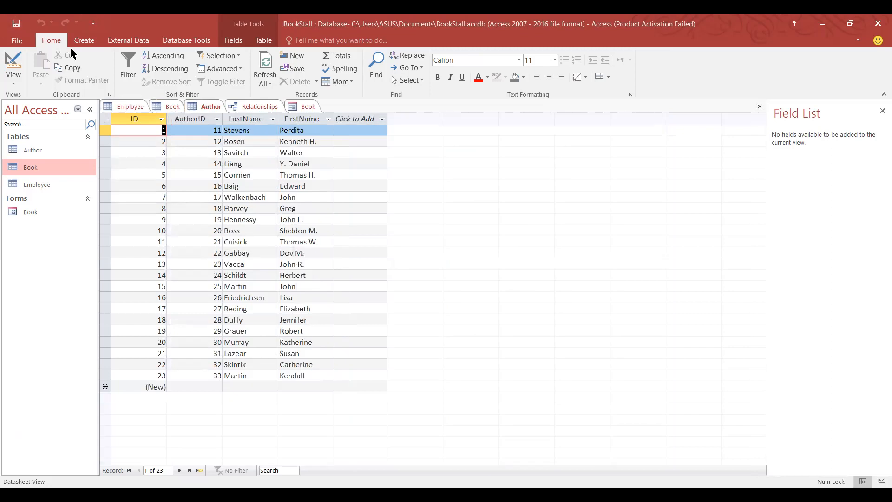
{"action": "left_click", "coordinate": [113, 42]}
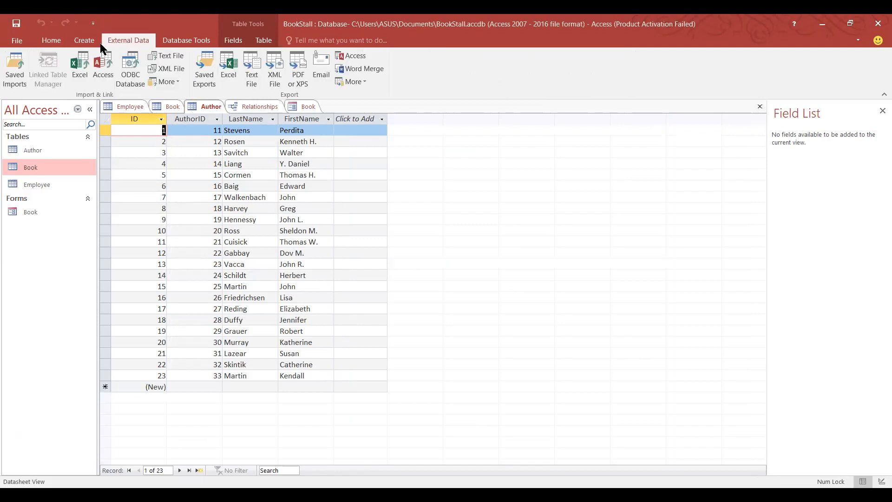
{"action": "left_click", "coordinate": [87, 40]}
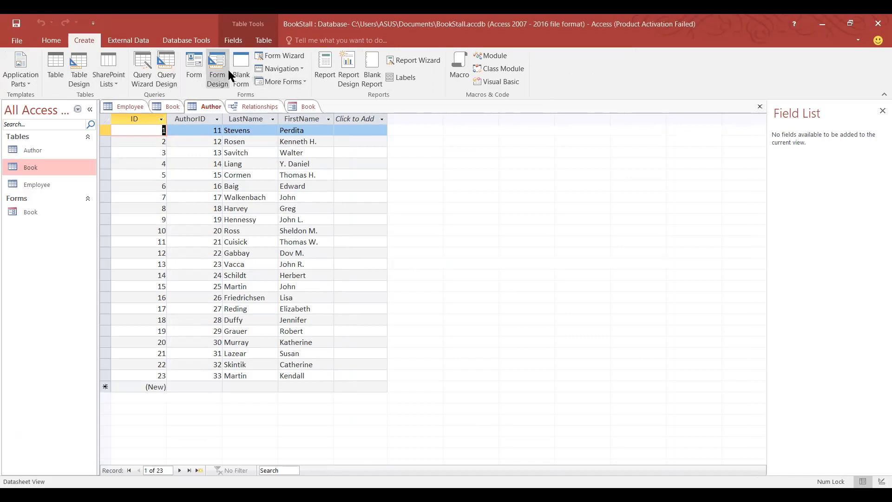
{"action": "left_click", "coordinate": [278, 58]}
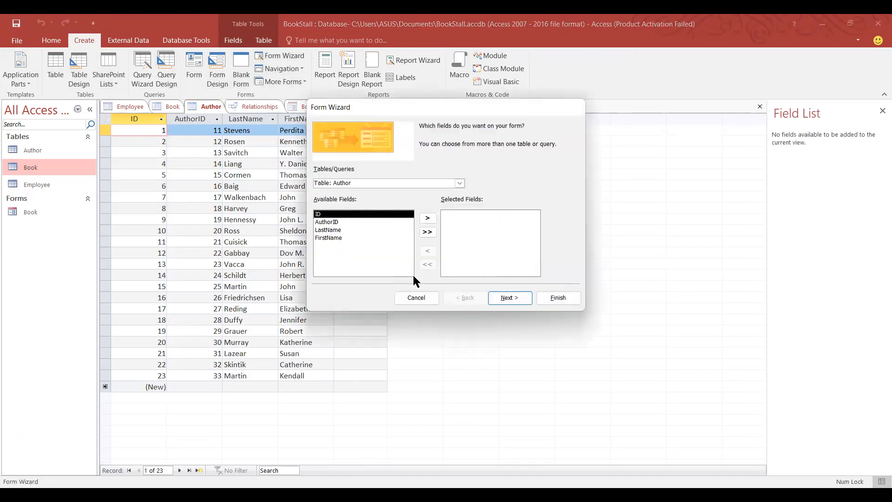
{"action": "double_click", "coordinate": [336, 241]}
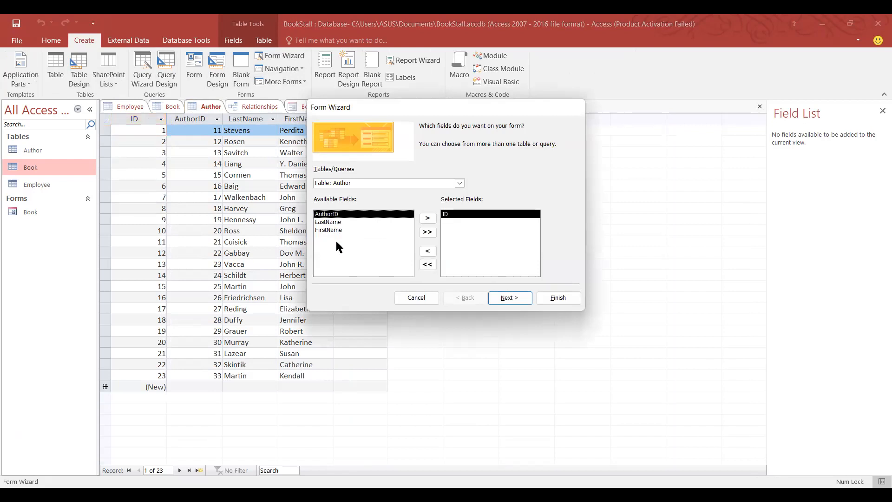
{"action": "double_click", "coordinate": [346, 214]}
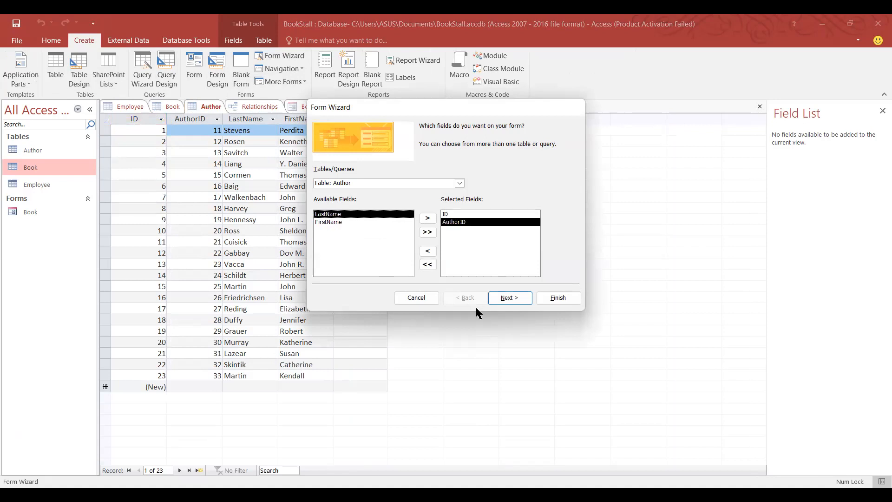
{"action": "left_click", "coordinate": [498, 297]}
{"action": "left_click", "coordinate": [498, 295]}
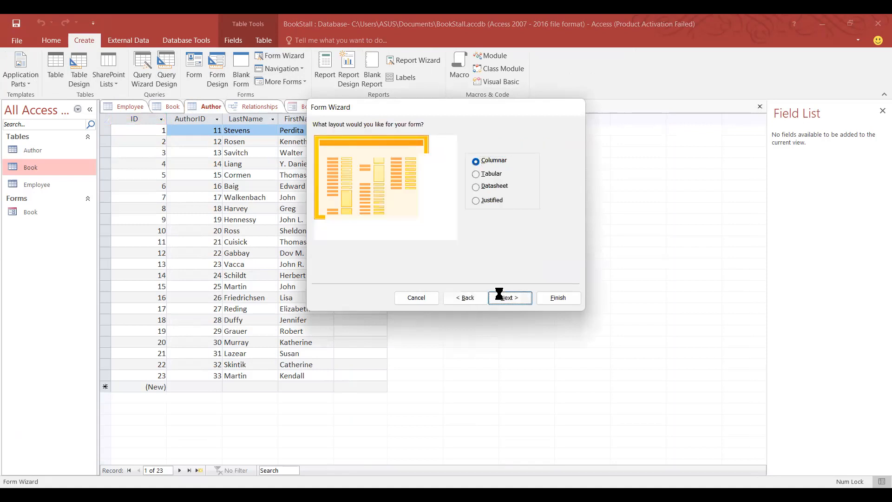
{"action": "left_click", "coordinate": [553, 298]}
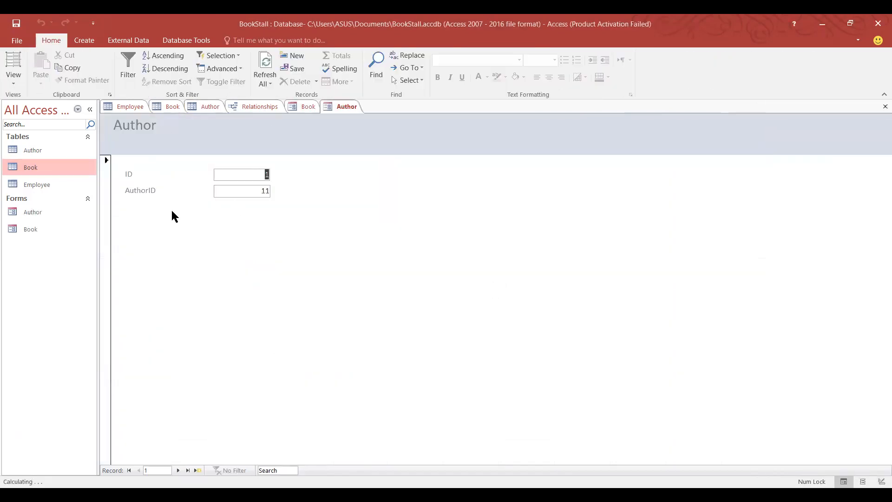
Glance at the Book and Author forms, then return to the Book table datasheet.
{"action": "left_click", "coordinate": [309, 108]}
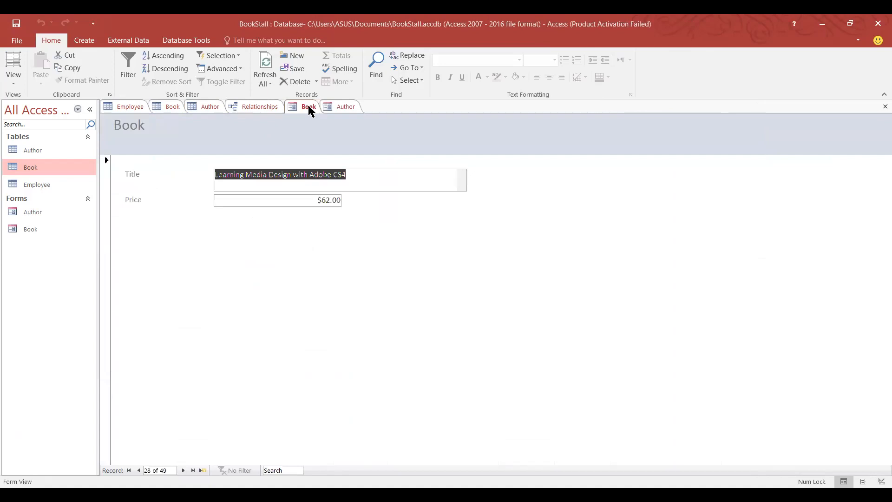
{"action": "left_click", "coordinate": [359, 109]}
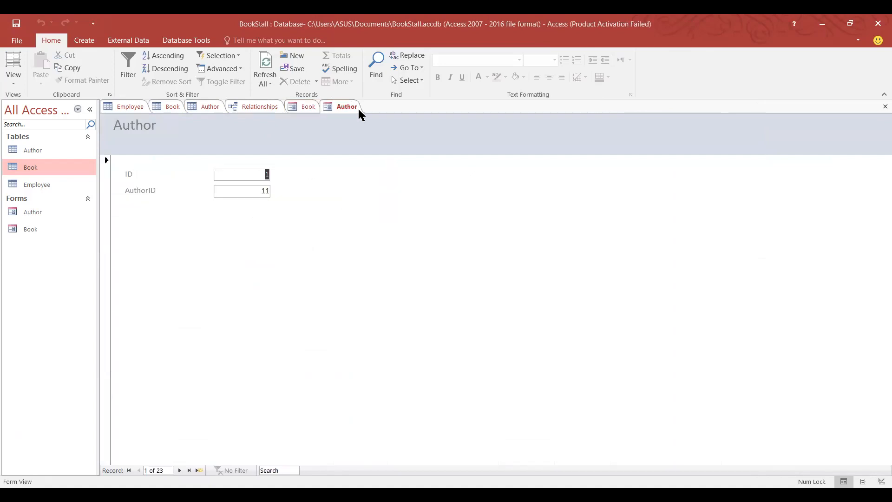
{"action": "left_click", "coordinate": [163, 106]}
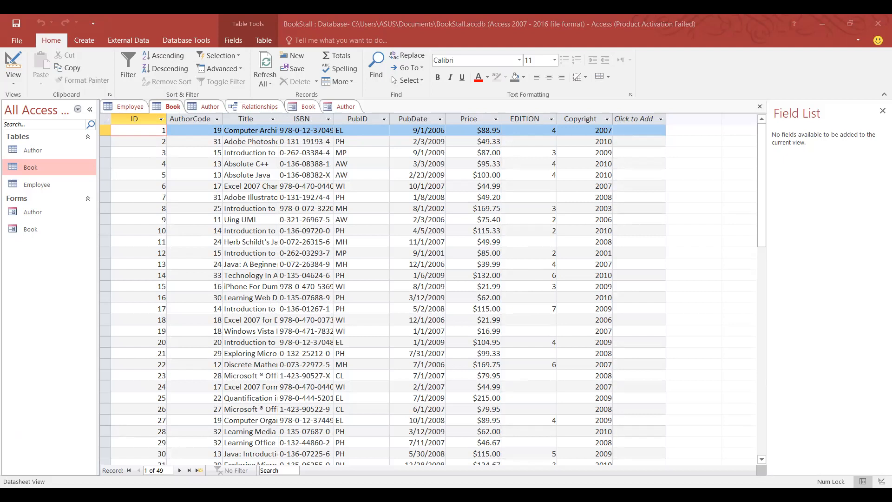
Start the Query Wizard from the Create ribbon, then cancel it.
{"action": "left_click", "coordinate": [713, 47]}
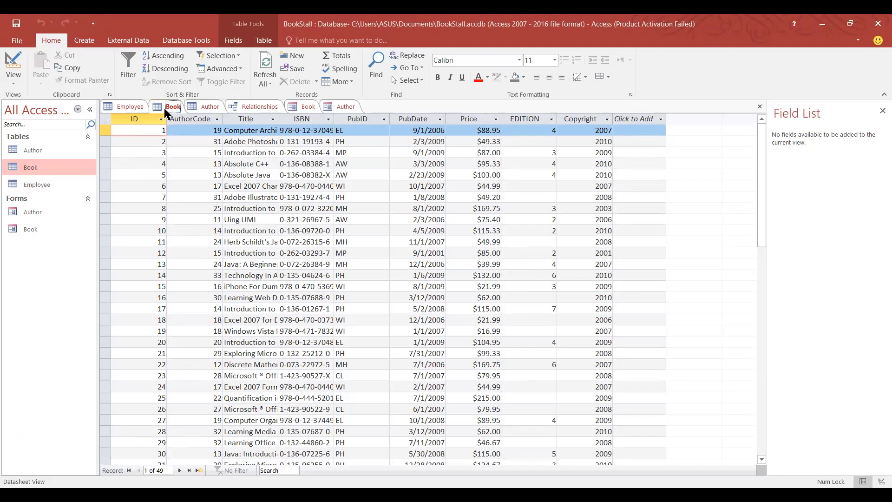
{"action": "left_click", "coordinate": [85, 41]}
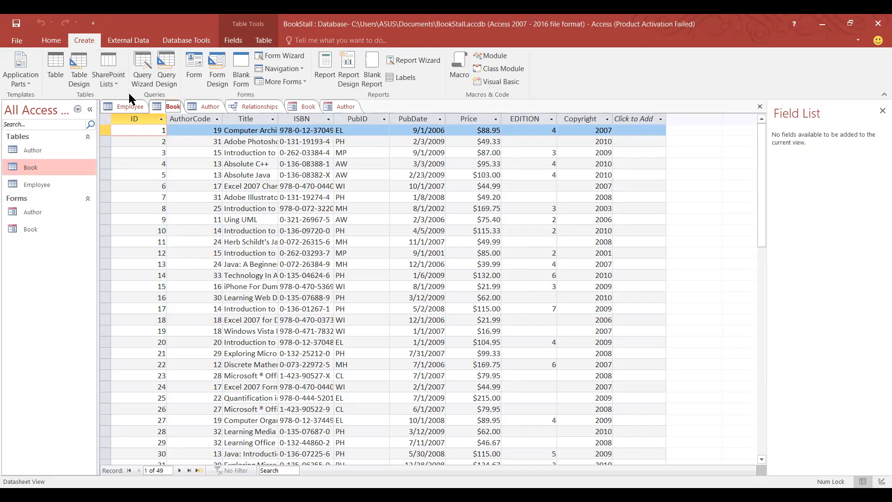
{"action": "left_click", "coordinate": [145, 84]}
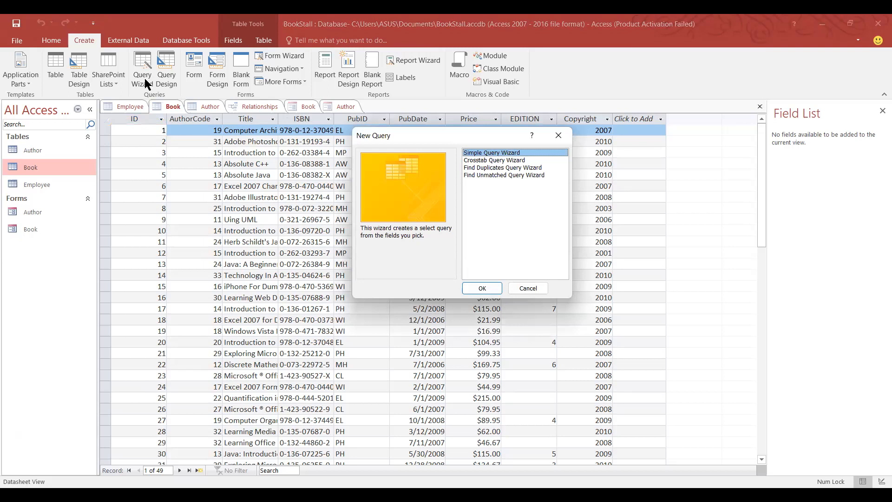
{"action": "left_click", "coordinate": [559, 135]}
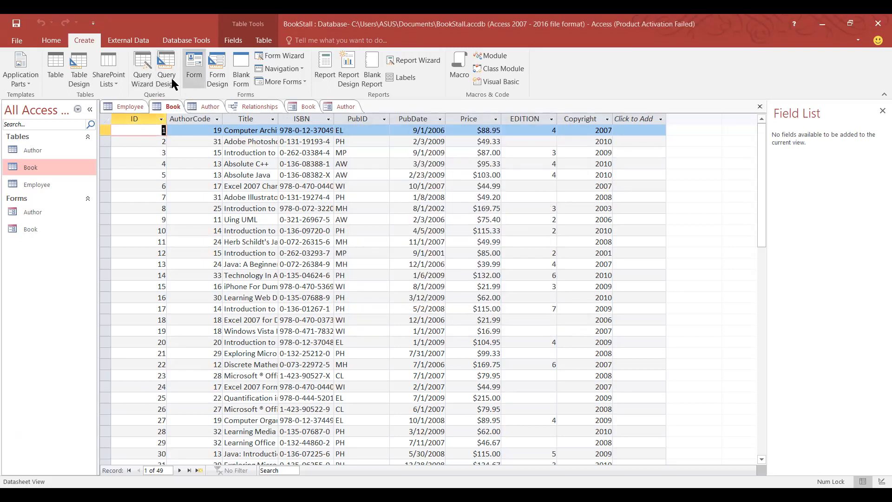
Close an unused, table-less Query1 design and start another blank Query Design.
{"action": "left_click", "coordinate": [170, 78]}
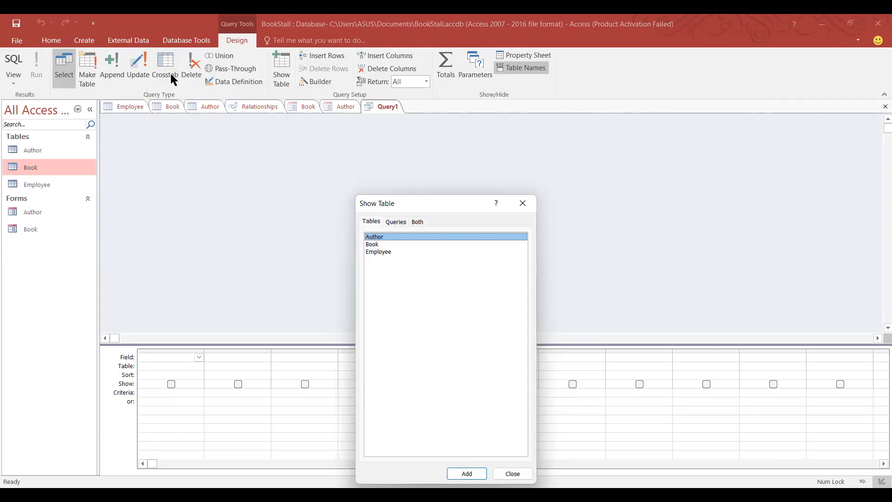
{"action": "left_click", "coordinate": [523, 203]}
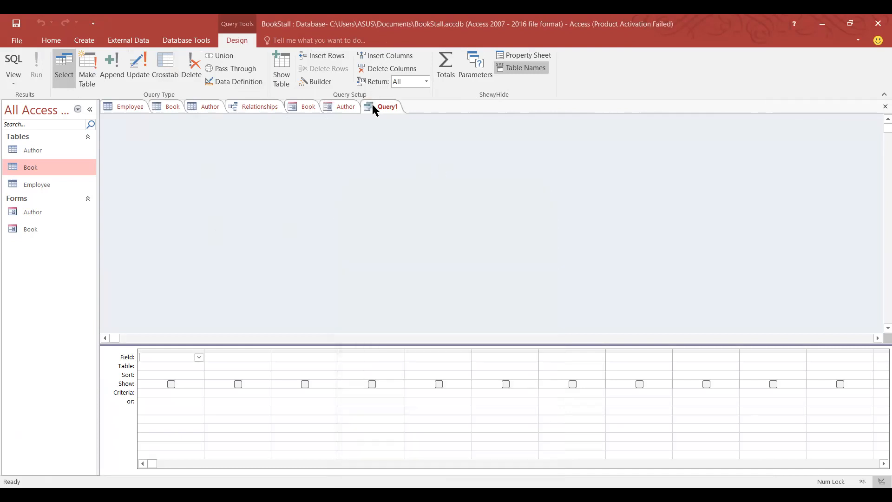
{"action": "right_click", "coordinate": [372, 105]}
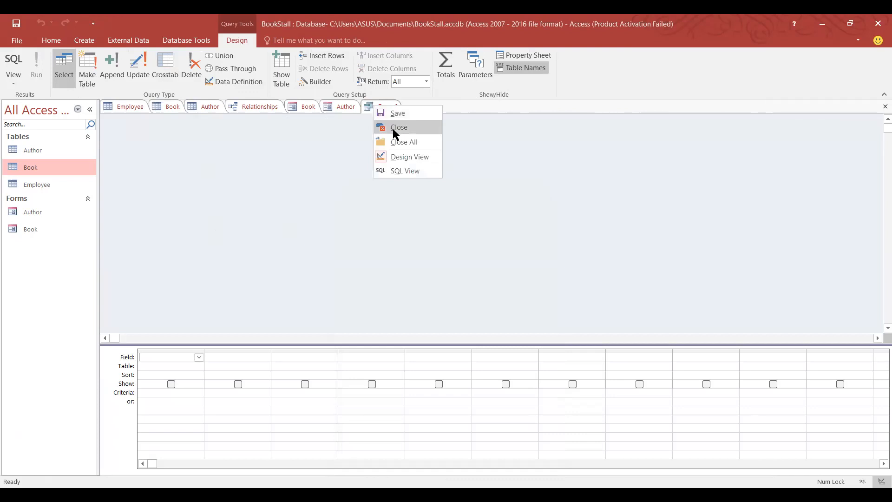
{"action": "left_click", "coordinate": [393, 127]}
{"action": "left_click", "coordinate": [82, 42]}
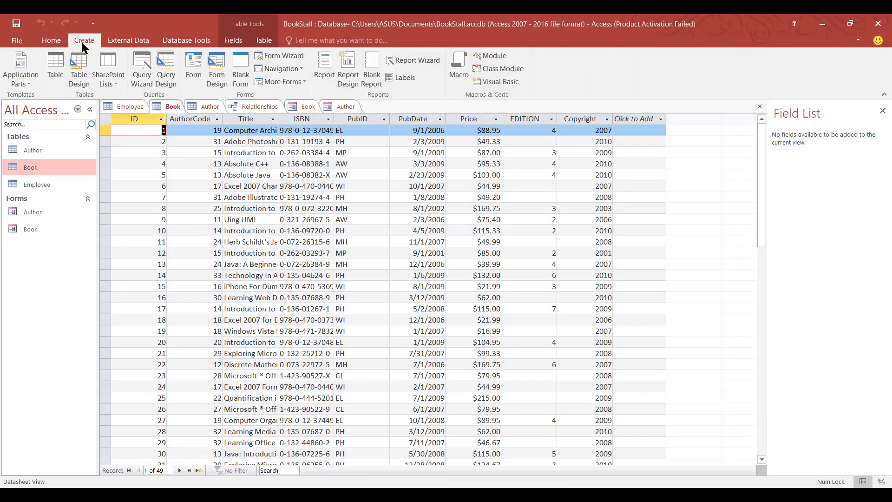
{"action": "left_click", "coordinate": [166, 74]}
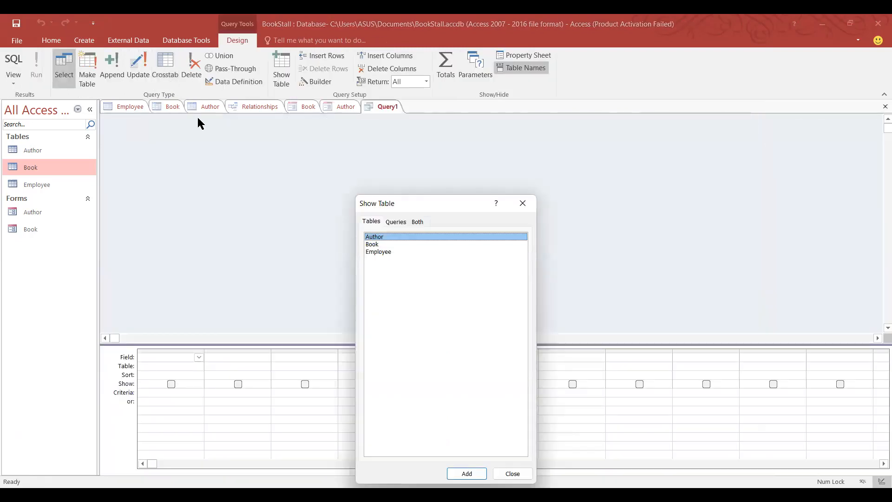
Add the Book and Author tables to Query1, then close Show Table.
{"action": "left_click", "coordinate": [373, 245]}
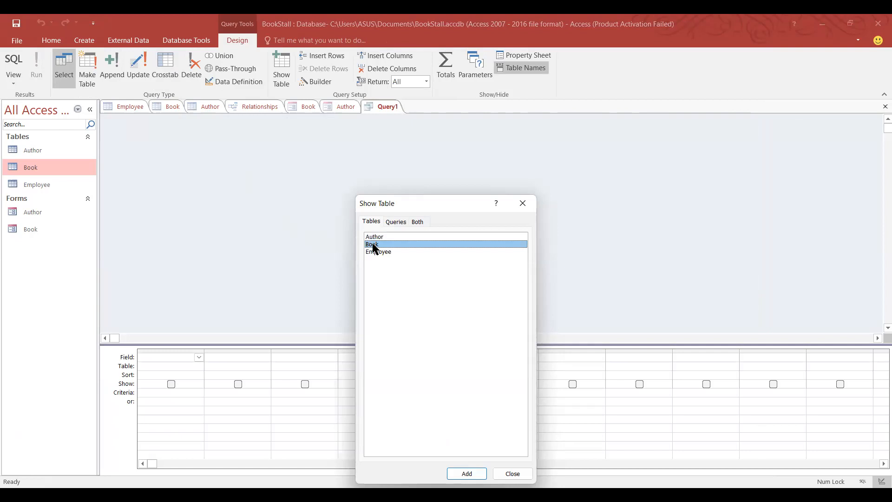
{"action": "double_click", "coordinate": [373, 246]}
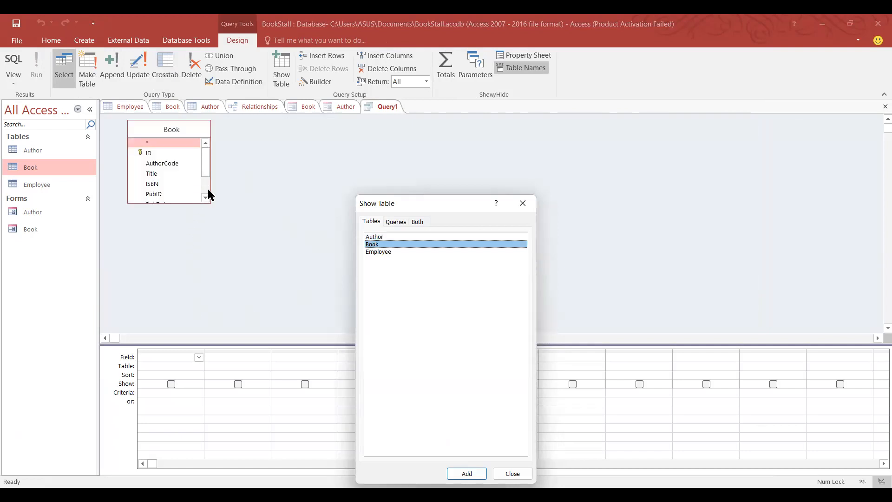
{"action": "double_click", "coordinate": [389, 237]}
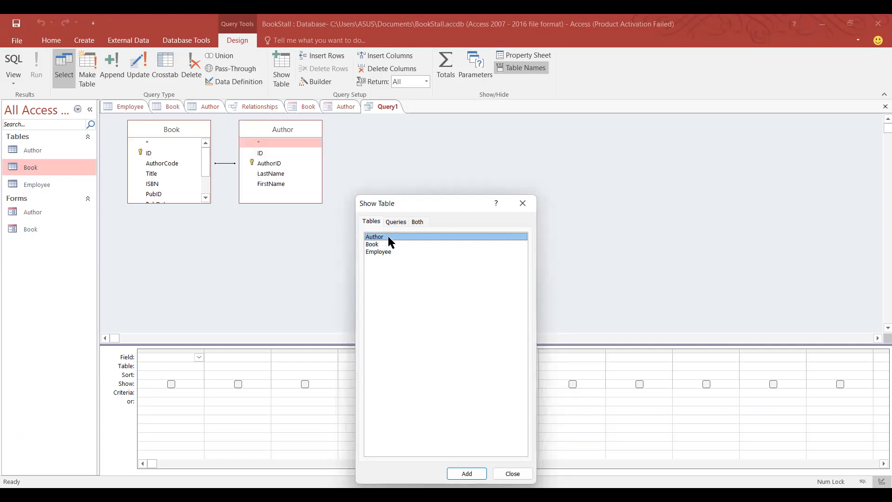
{"action": "left_click", "coordinate": [523, 204]}
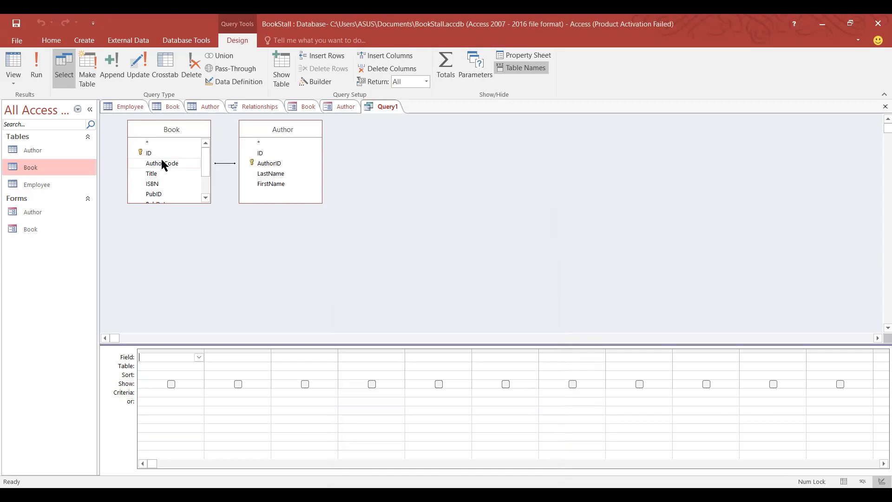
Put Book's Title and Price and Author's FirstName in the grid, then run it for 49 records.
{"action": "double_click", "coordinate": [155, 172]}
{"action": "scroll", "coordinate": [166, 193], "scroll_direction": "down", "scroll_amount": 1}
{"action": "double_click", "coordinate": [163, 185]}
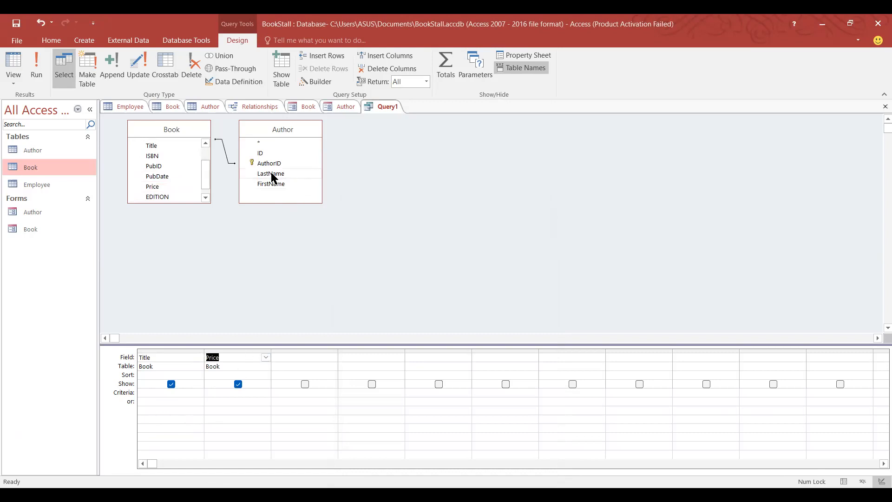
{"action": "double_click", "coordinate": [274, 184]}
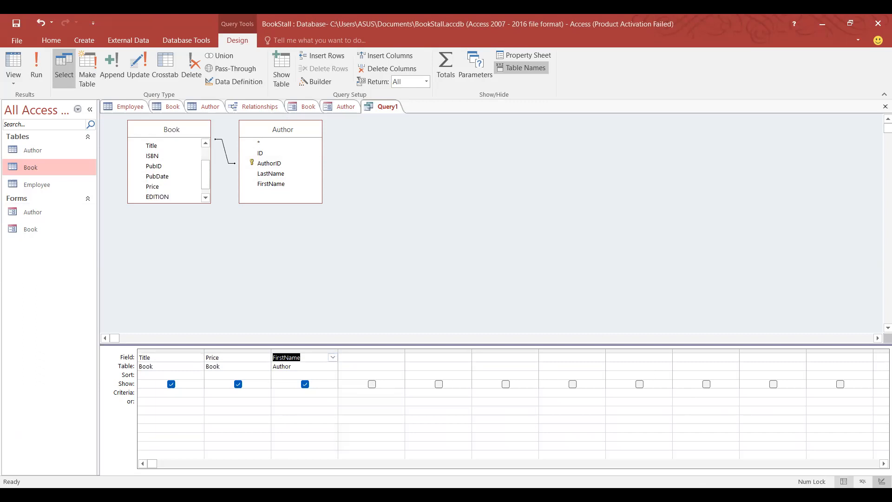
{"action": "left_click", "coordinate": [844, 482]}
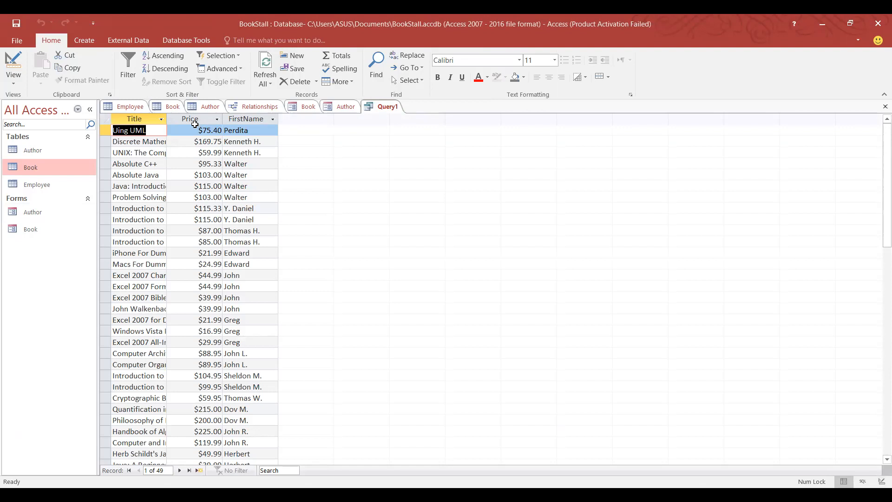
Close Query1 from Design View without saving, then open a new blank Query Design.
{"action": "left_click", "coordinate": [881, 481]}
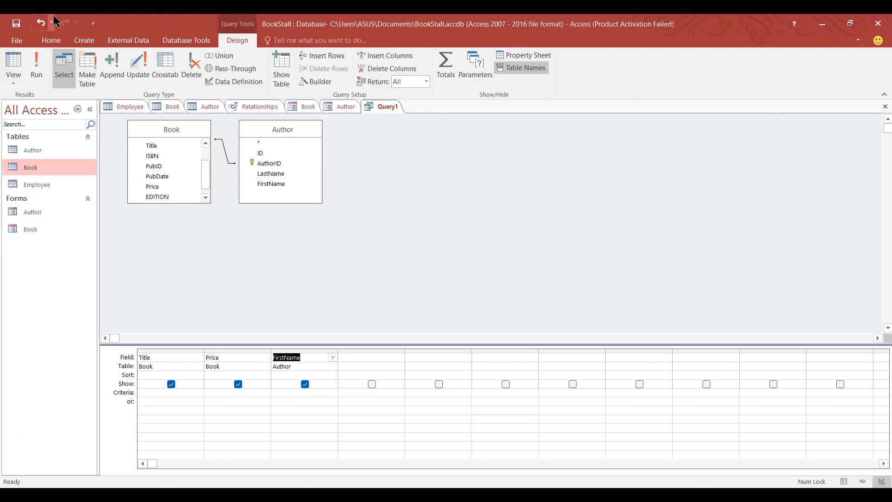
{"action": "right_click", "coordinate": [371, 107]}
{"action": "left_click", "coordinate": [417, 131]}
{"action": "left_click", "coordinate": [457, 286]}
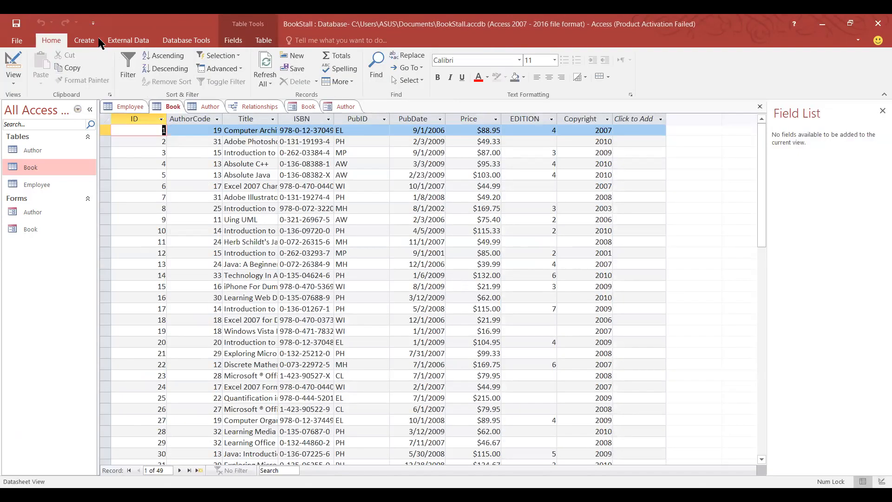
{"action": "left_click", "coordinate": [96, 41]}
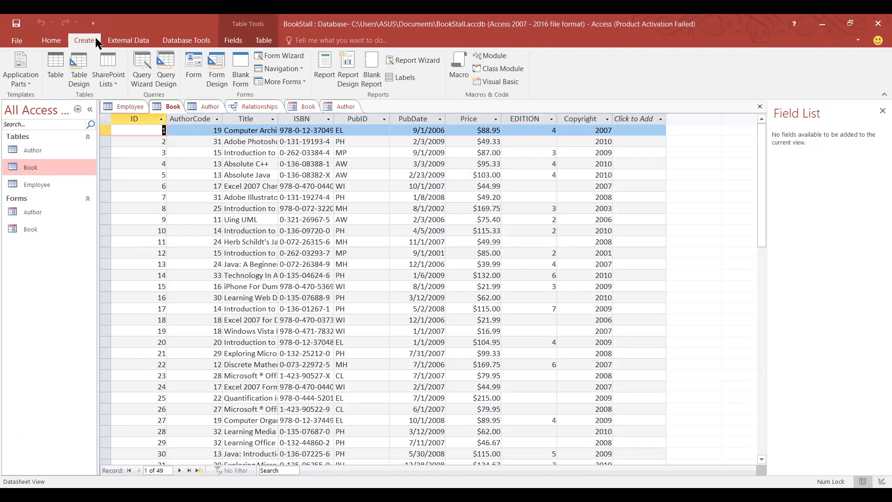
{"action": "left_click", "coordinate": [162, 81]}
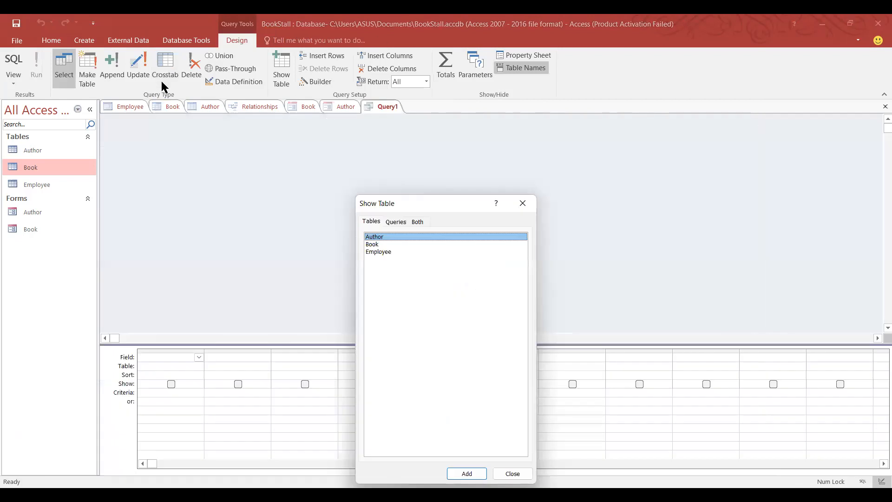
Add the Book and Author tables to the query design and close Show Table.
{"action": "double_click", "coordinate": [392, 244]}
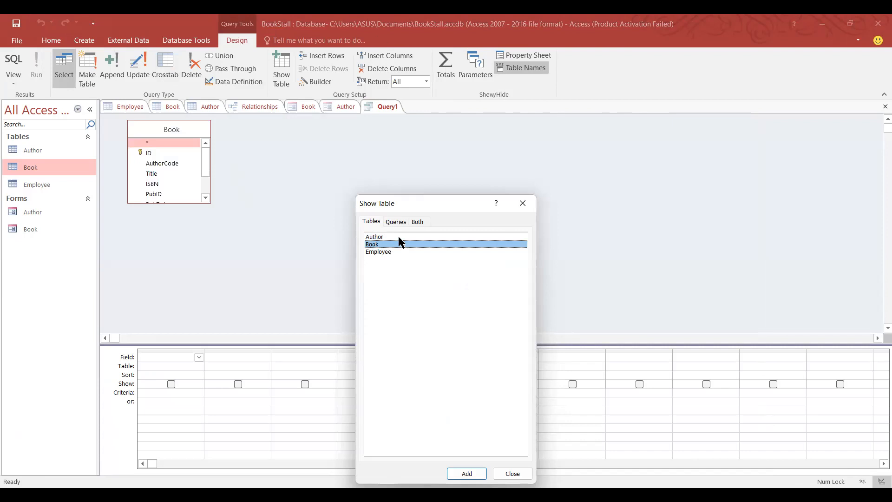
{"action": "double_click", "coordinate": [399, 237]}
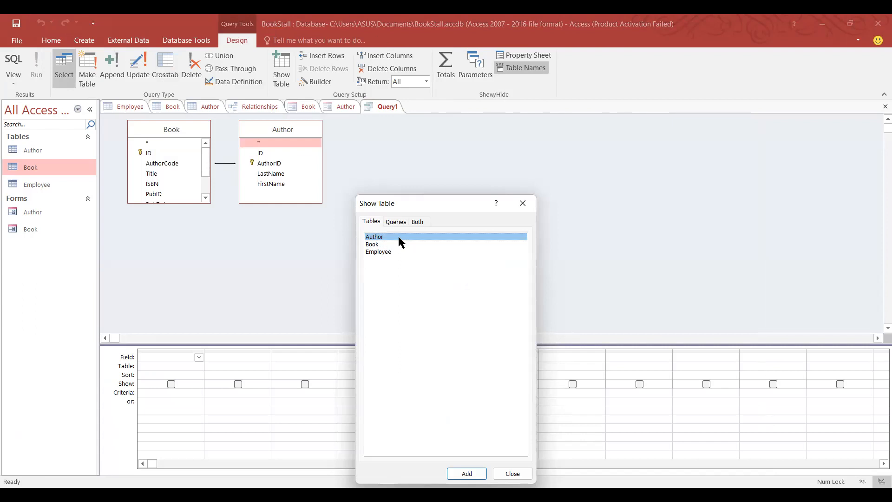
{"action": "left_click", "coordinate": [523, 204]}
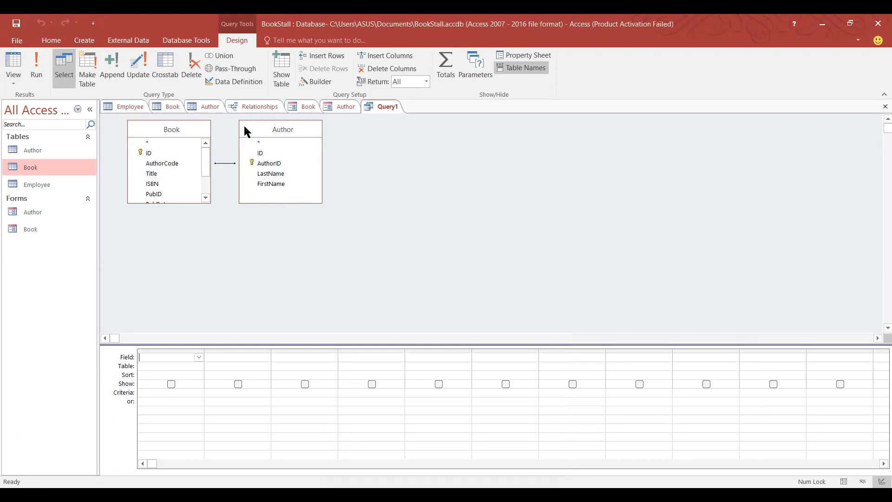
Add Title, Price and FirstName to the grid and run the query, returning 49 records.
{"action": "double_click", "coordinate": [162, 173]}
{"action": "scroll", "coordinate": [160, 174], "scroll_direction": "down", "scroll_amount": 1}
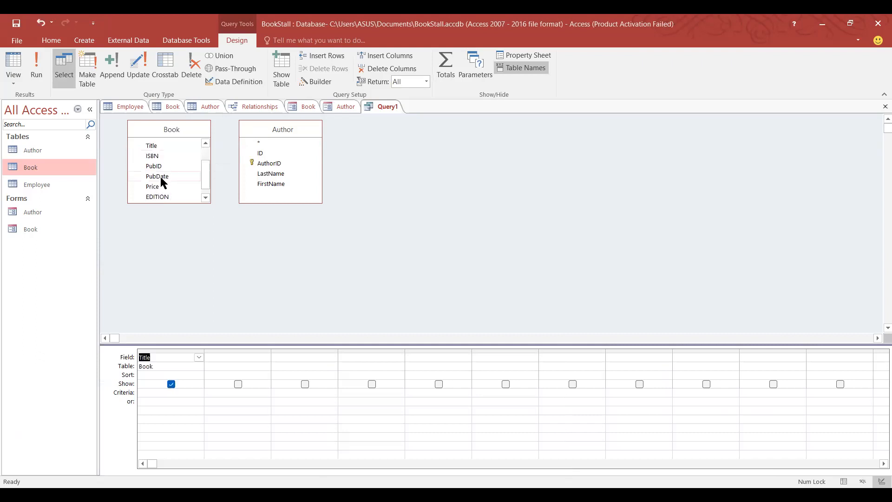
{"action": "double_click", "coordinate": [154, 178]}
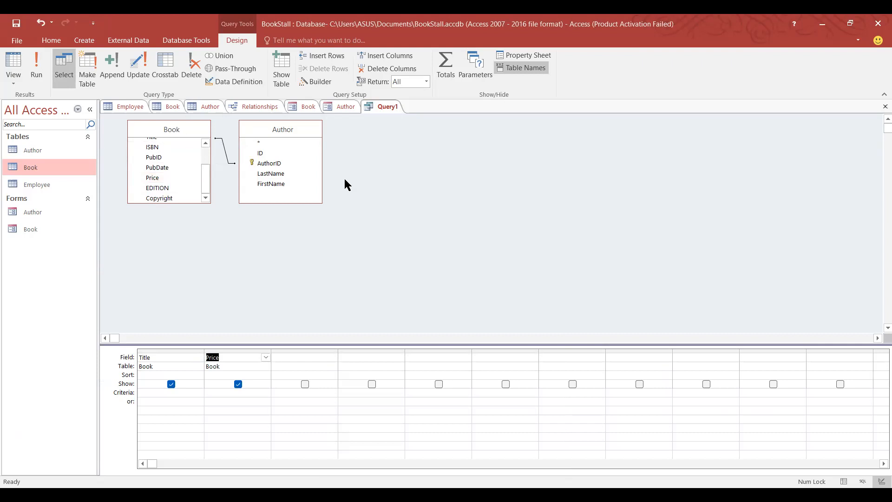
{"action": "double_click", "coordinate": [271, 184]}
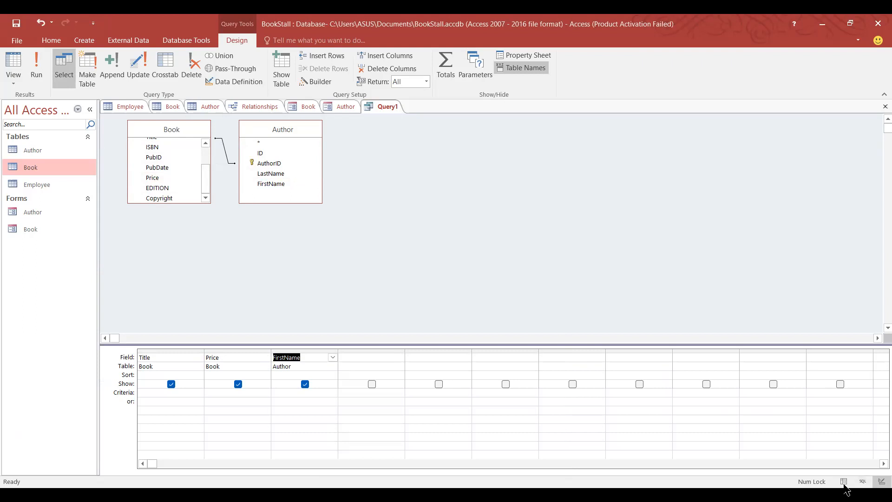
{"action": "left_click", "coordinate": [843, 482]}
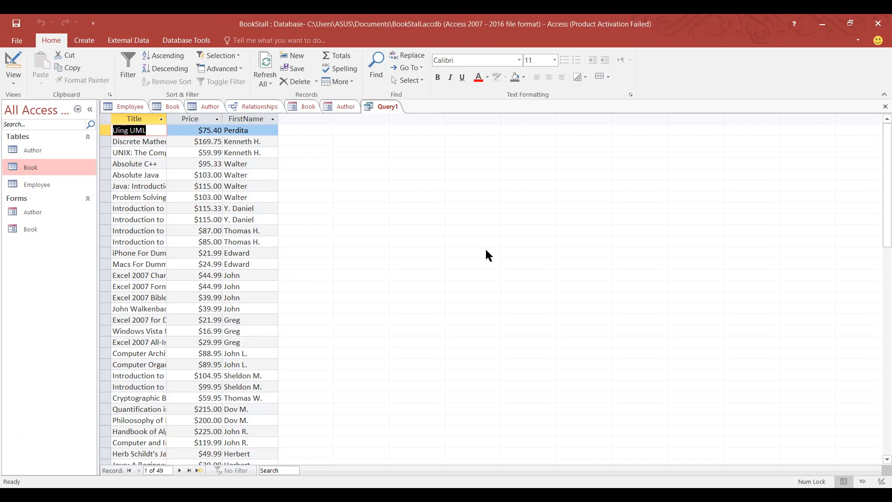
Switch Query1 to SQL View to see the statement behind it.
{"action": "left_click", "coordinate": [864, 482]}
Highlight the SELECT statement that joins Author and Book.
{"action": "left_click", "coordinate": [236, 142]}
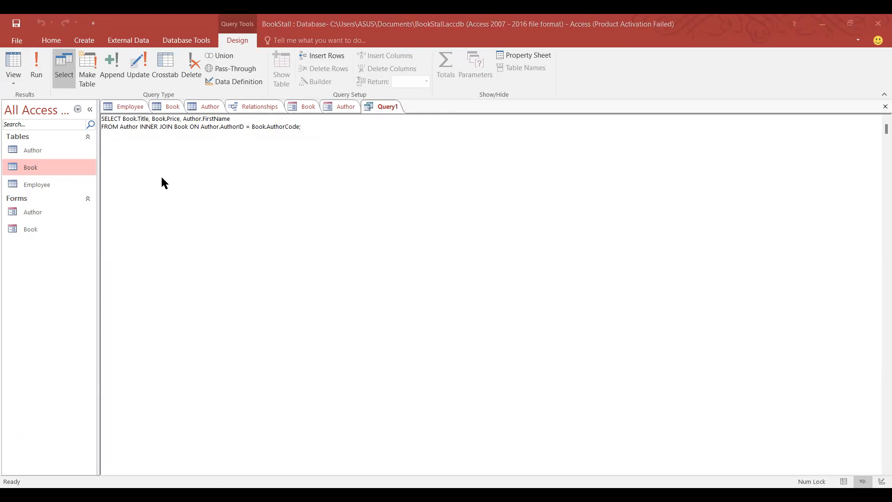
{"action": "left_click_drag", "start_coordinate": [302, 126], "coordinate": [92, 117]}
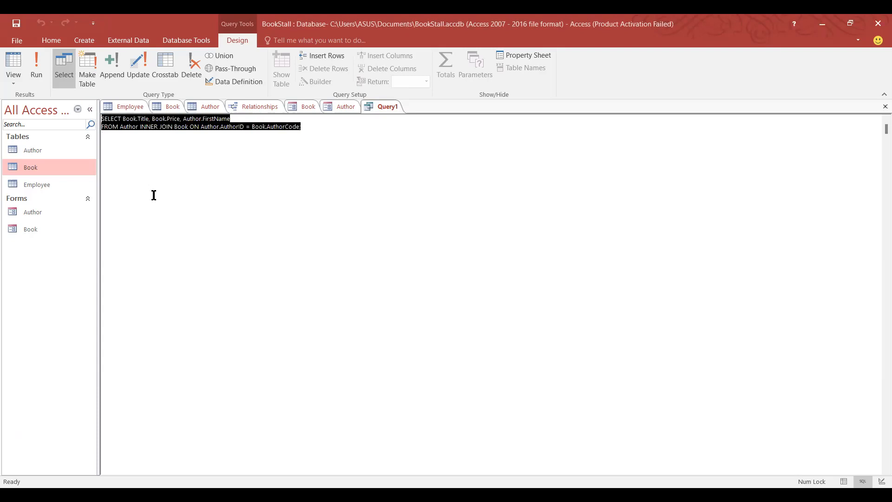
{"action": "left_click", "coordinate": [381, 346]}
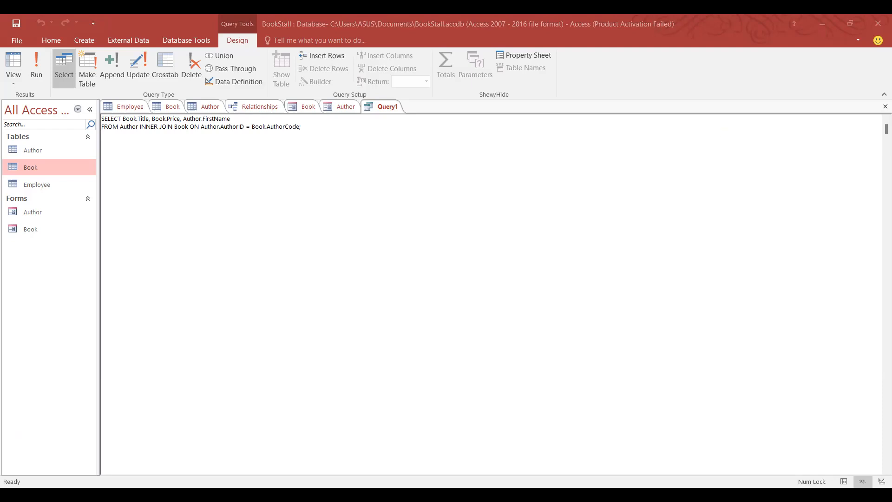
Return Query1 to its result records, then switch to the Practical Sheet_Access.pdf in Chrome.
{"action": "left_click", "coordinate": [646, 276]}
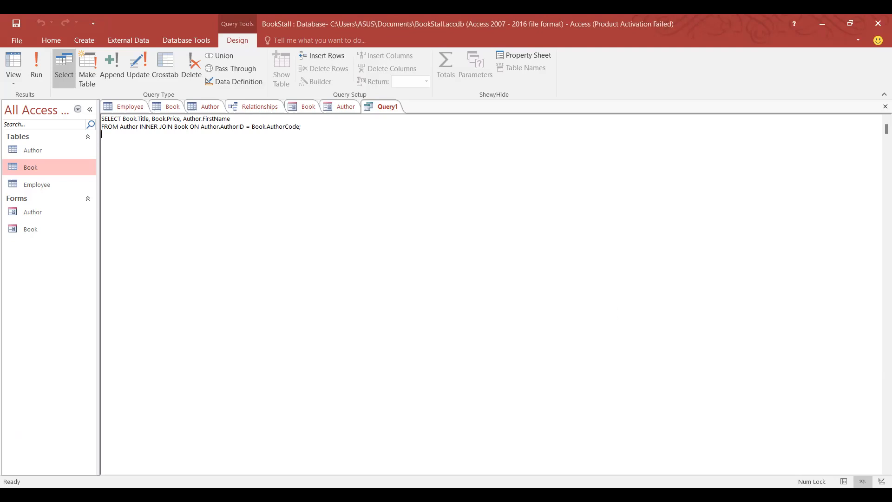
{"action": "left_click", "coordinate": [844, 482]}
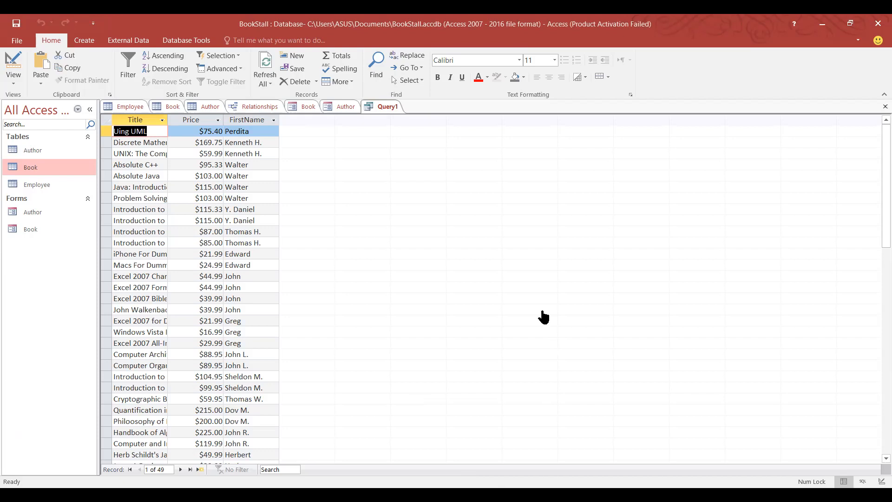
{"action": "key", "text": "alt+Tab"}
{"action": "scroll", "coordinate": [542, 310], "scroll_direction": "down", "scroll_amount": 3}
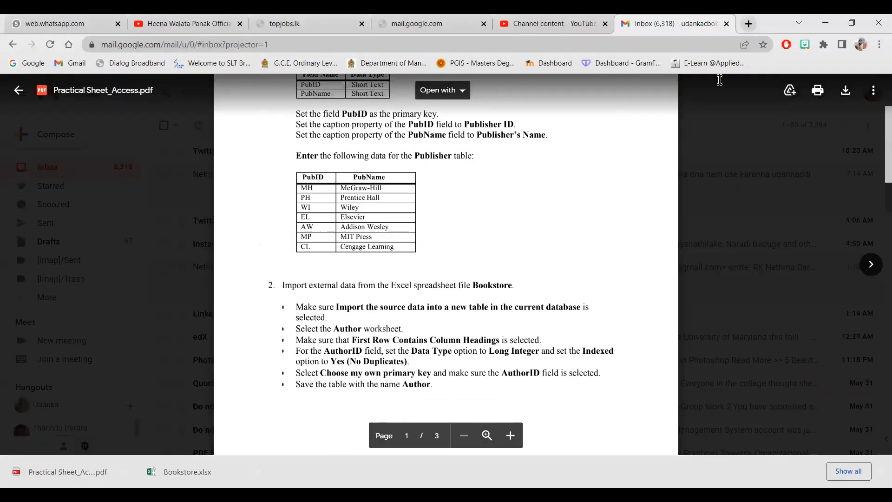
Scroll the practical sheet PDF down to page 2's Relationships and Create a Report instructions.
{"action": "scroll", "coordinate": [581, 232], "scroll_direction": "down", "scroll_amount": 6}
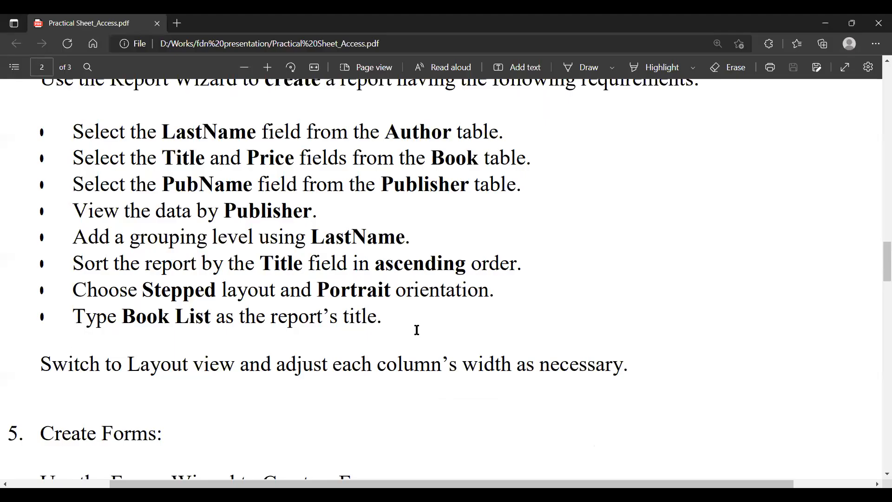
{"action": "scroll", "coordinate": [417, 330], "scroll_direction": "down", "scroll_amount": 5}
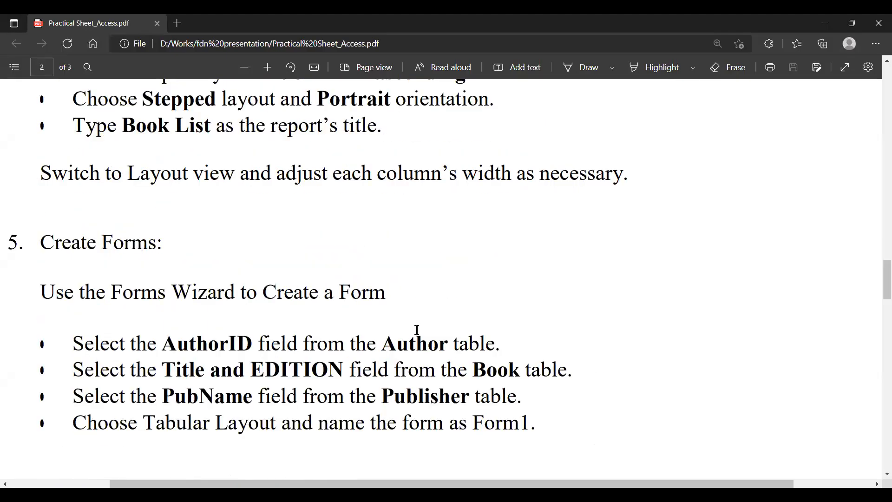
Scroll the practical sheet PDF to section 4, Create a Report, then switch back to Access.
{"action": "scroll", "coordinate": [418, 330], "scroll_direction": "down", "scroll_amount": 4}
{"action": "scroll", "coordinate": [417, 330], "scroll_direction": "up", "scroll_amount": 5}
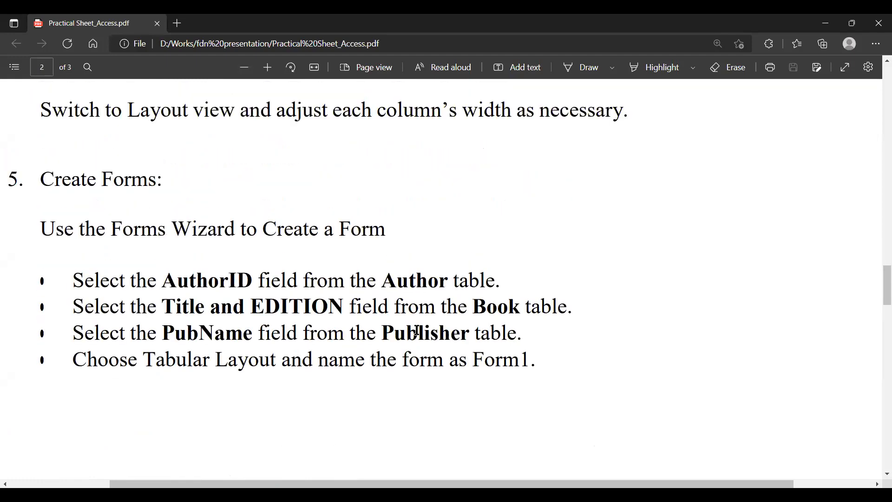
{"action": "scroll", "coordinate": [417, 330], "scroll_direction": "up", "scroll_amount": 4}
{"action": "scroll", "coordinate": [417, 330], "scroll_direction": "up", "scroll_amount": 3}
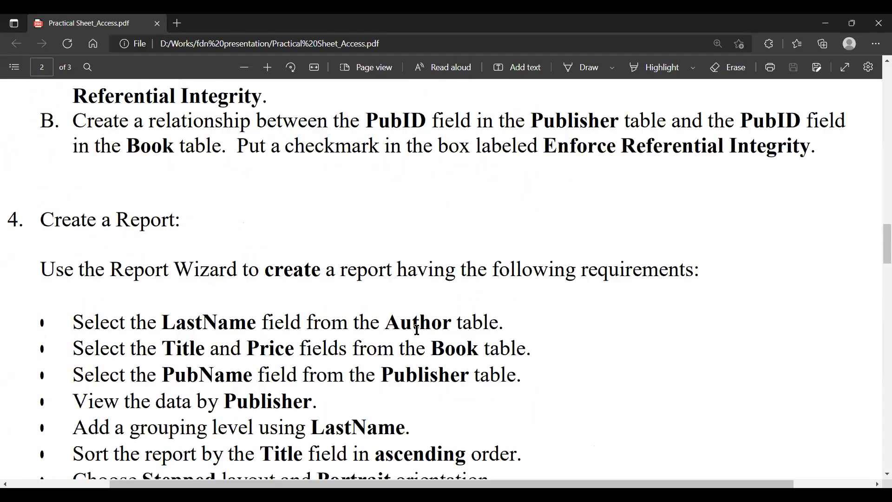
{"action": "scroll", "coordinate": [417, 330], "scroll_direction": "down", "scroll_amount": 1}
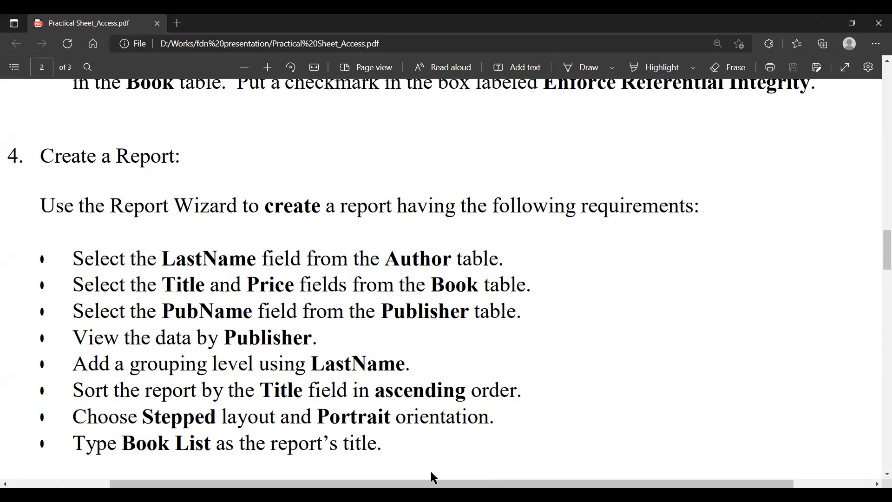
{"action": "key", "text": "alt+Tab"}
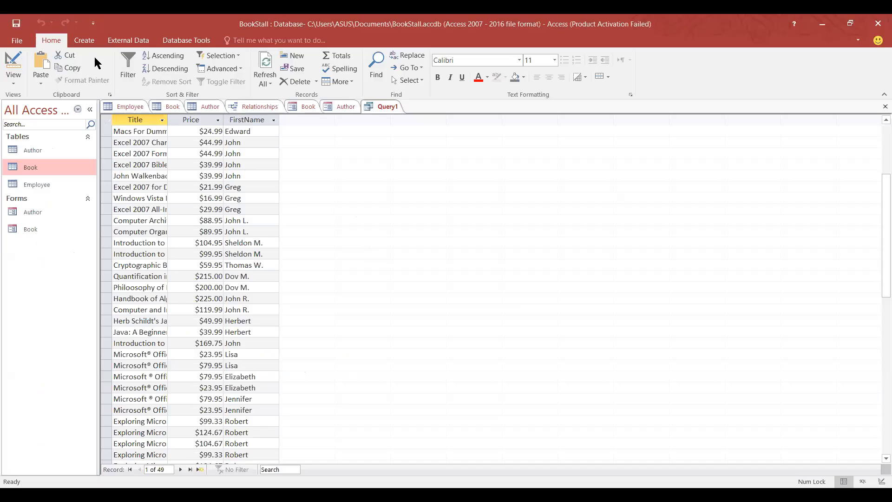
Start an automatic report from Query1, but decline saving the query.
{"action": "left_click", "coordinate": [81, 40]}
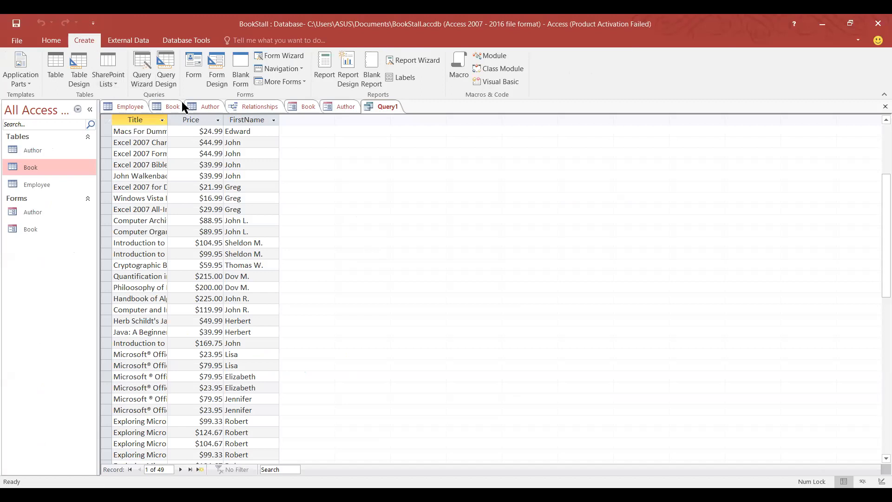
{"action": "left_click", "coordinate": [319, 83]}
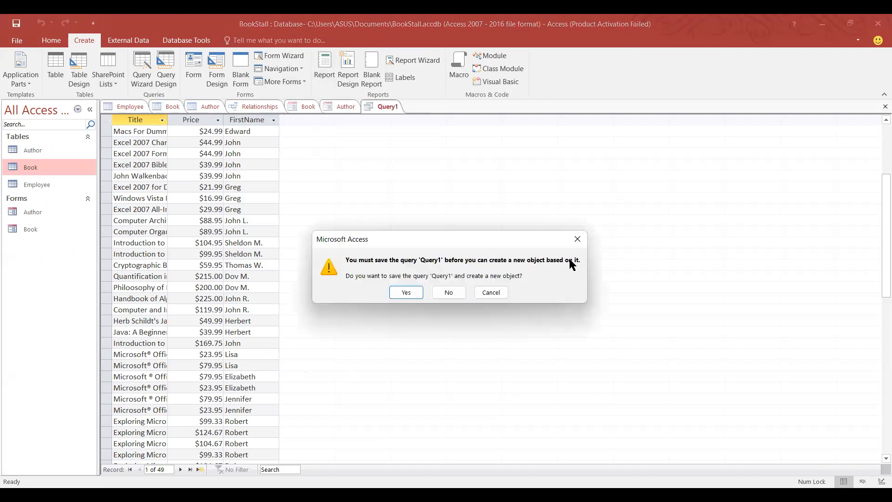
{"action": "left_click", "coordinate": [577, 240]}
Generate an automatic Book table report listing ID, AuthorCode, Title, ISBN, PubID, PubDate and Price, then return to Query1.
{"action": "left_click", "coordinate": [157, 105]}
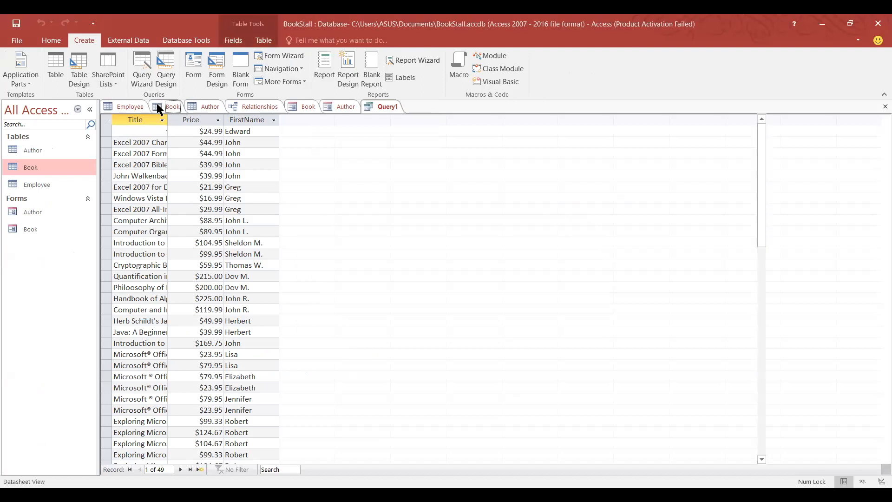
{"action": "left_click", "coordinate": [324, 74]}
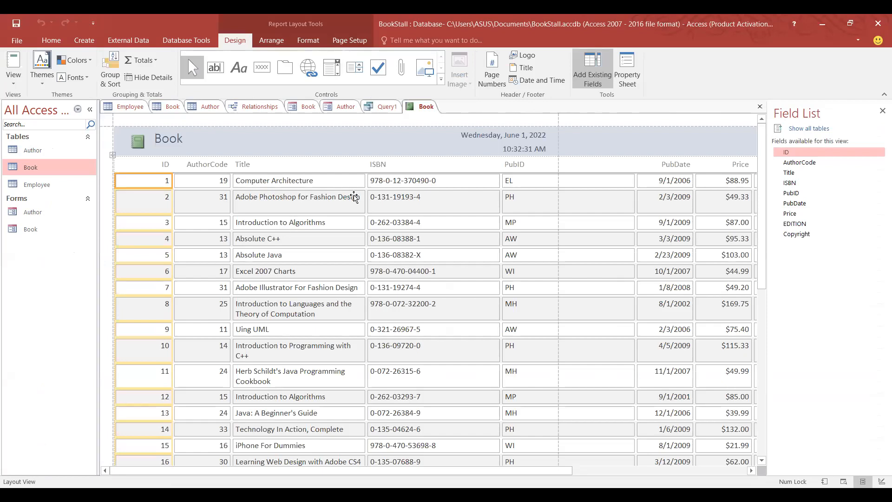
{"action": "scroll", "coordinate": [353, 197], "scroll_direction": "down", "scroll_amount": 1}
{"action": "scroll", "coordinate": [356, 198], "scroll_direction": "down", "scroll_amount": 1}
{"action": "scroll", "coordinate": [357, 200], "scroll_direction": "up", "scroll_amount": 2}
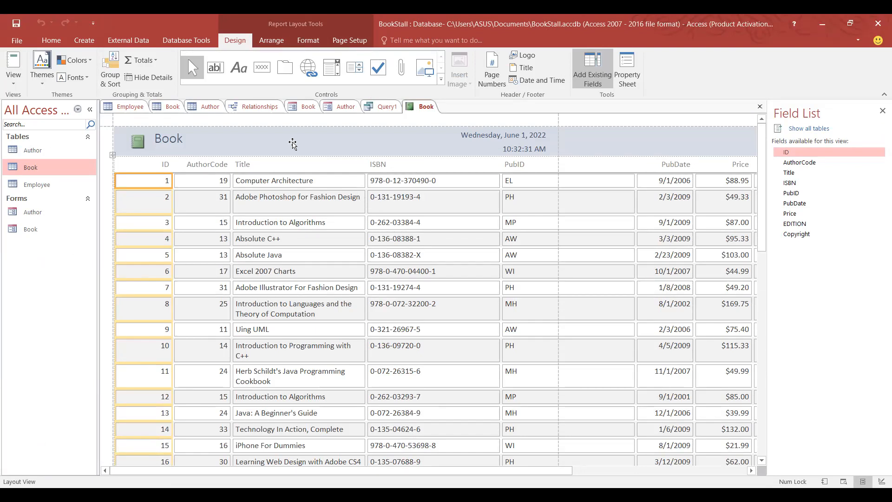
{"action": "left_click", "coordinate": [388, 110]}
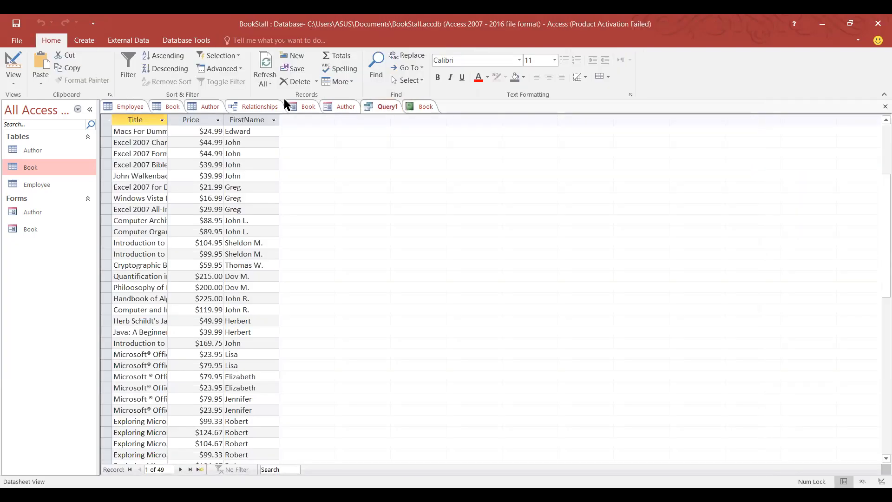
Save Query1 as 'final' and build an automatic report listing Title, Price and FirstName.
{"action": "left_click", "coordinate": [84, 40]}
{"action": "left_click", "coordinate": [324, 78]}
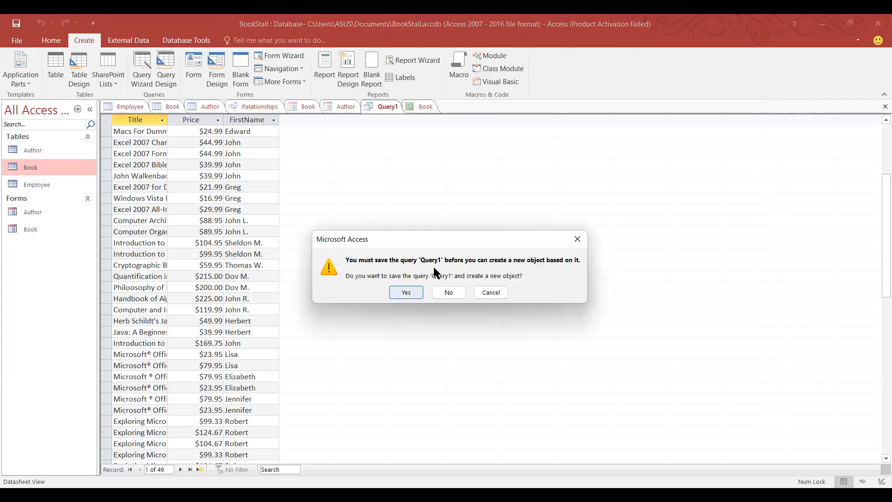
{"action": "key", "text": "Return"}
{"action": "key", "text": "BackSpace"}
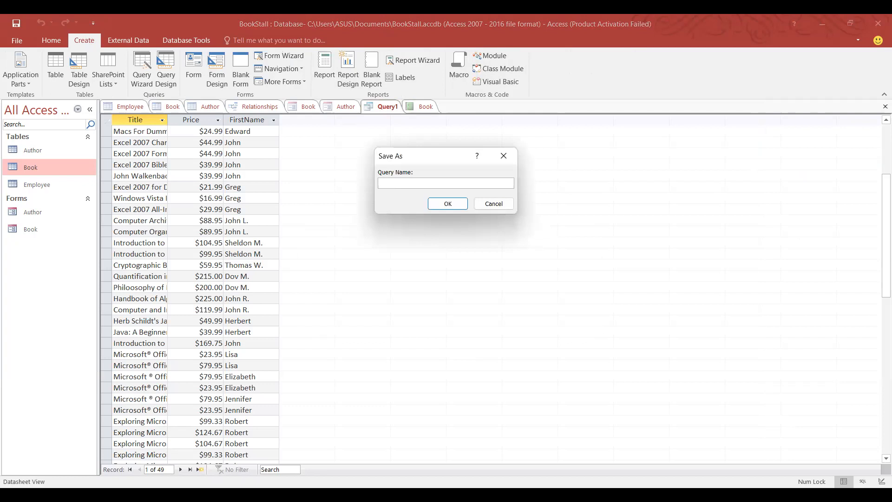
{"action": "type", "text": "final"}
{"action": "left_click", "coordinate": [445, 205]}
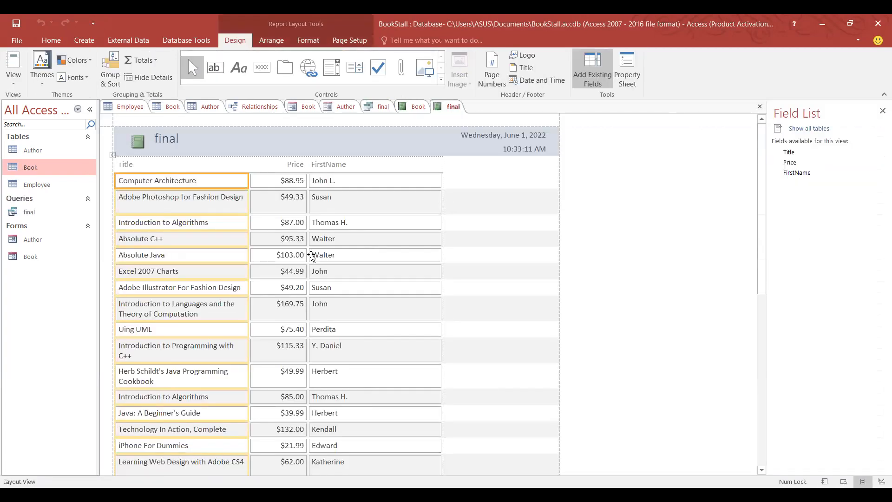
{"action": "scroll", "coordinate": [342, 184], "scroll_direction": "down", "scroll_amount": 2}
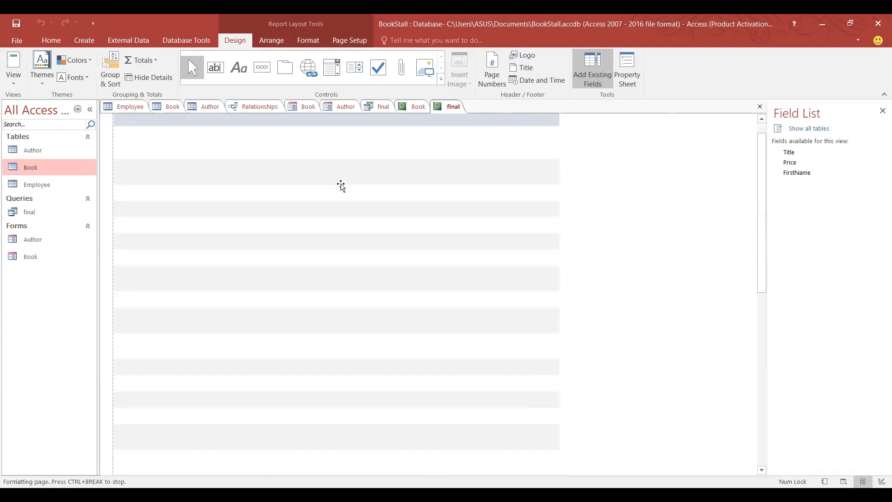
{"action": "scroll", "coordinate": [341, 190], "scroll_direction": "down", "scroll_amount": 10}
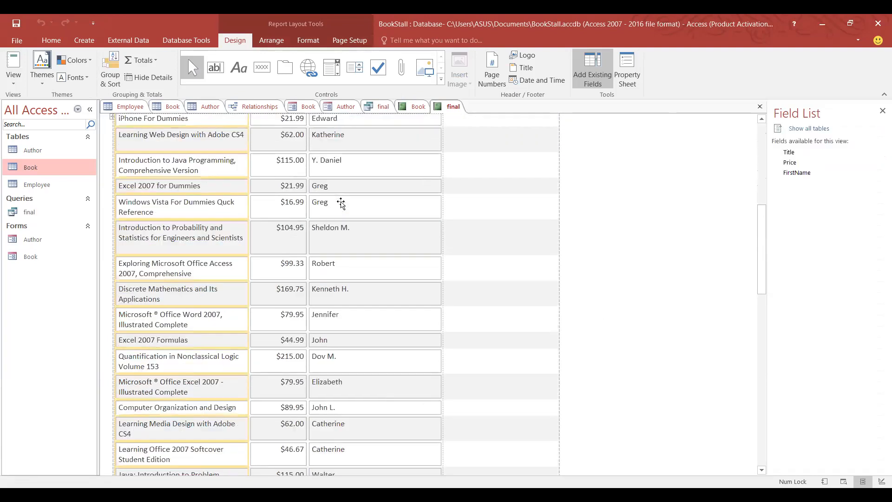
{"action": "scroll", "coordinate": [341, 203], "scroll_direction": "down", "scroll_amount": 3}
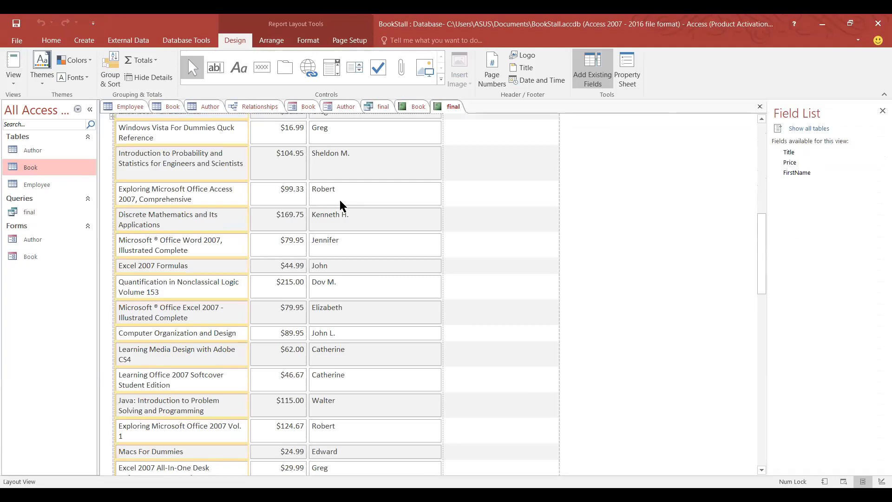
{"action": "scroll", "coordinate": [342, 204], "scroll_direction": "down", "scroll_amount": 5}
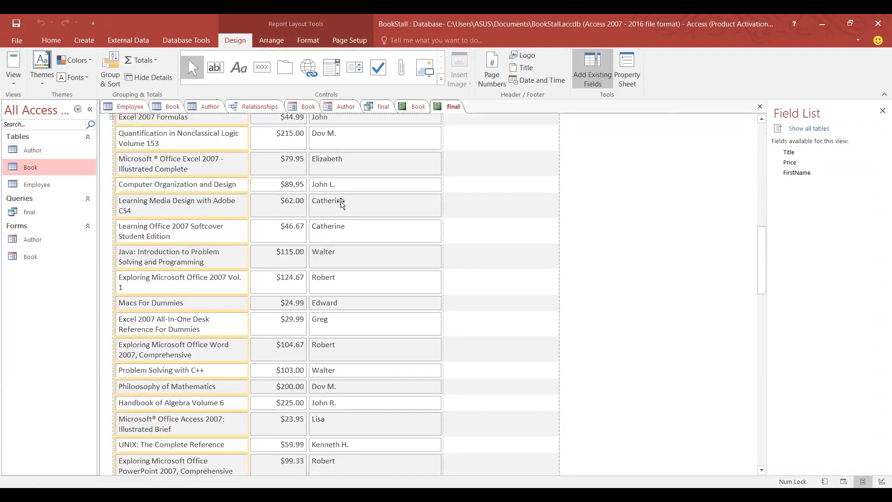
{"action": "scroll", "coordinate": [341, 202], "scroll_direction": "down", "scroll_amount": 5}
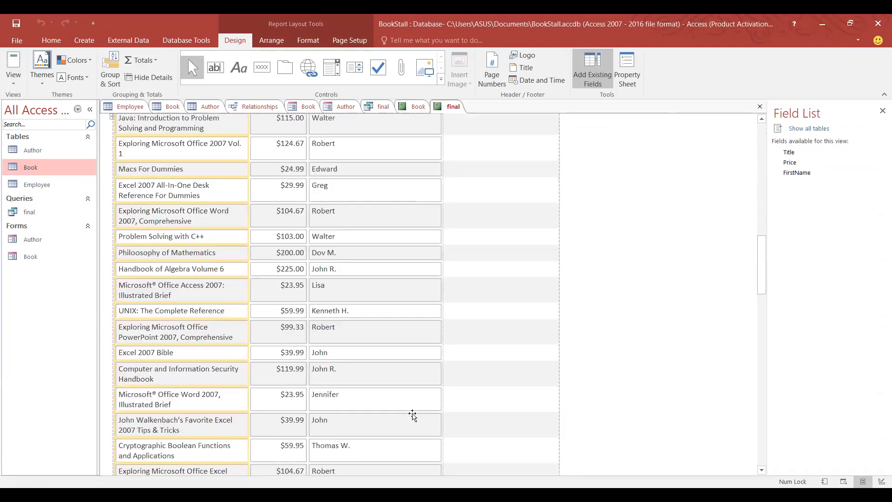
{"action": "scroll", "coordinate": [420, 369], "scroll_direction": "down", "scroll_amount": 10}
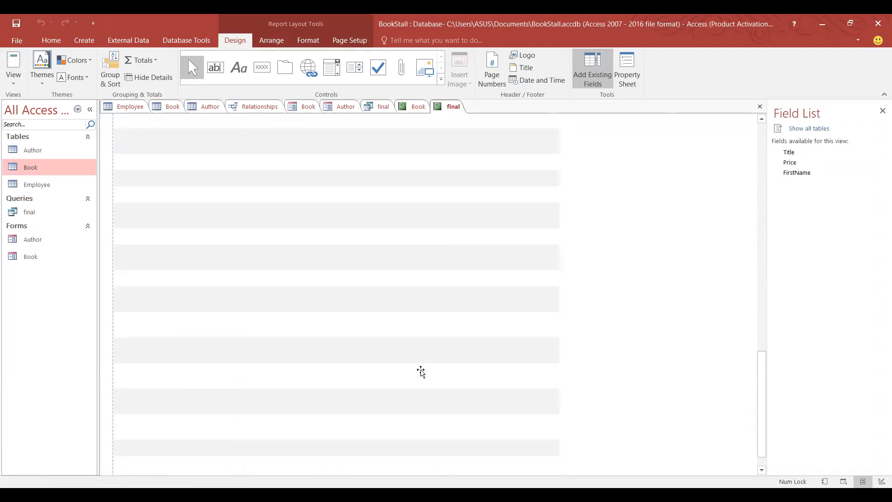
{"action": "scroll", "coordinate": [421, 372], "scroll_direction": "up", "scroll_amount": 10}
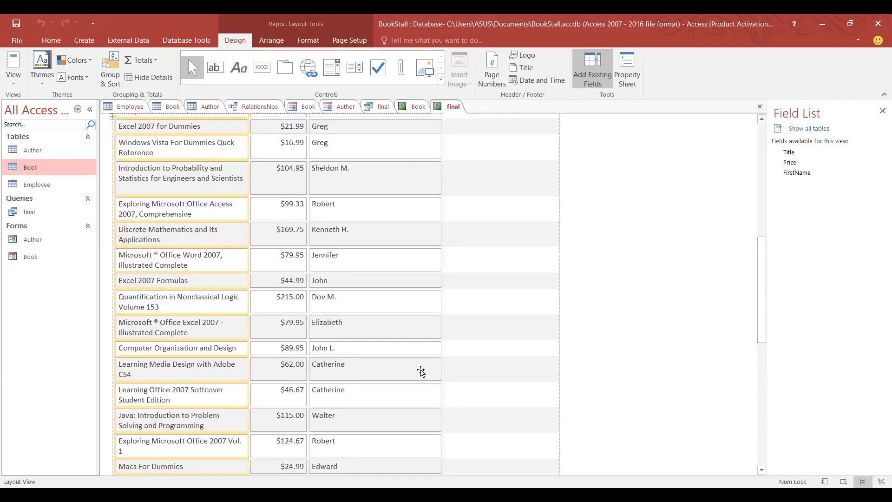
{"action": "scroll", "coordinate": [421, 372], "scroll_direction": "up", "scroll_amount": 12}
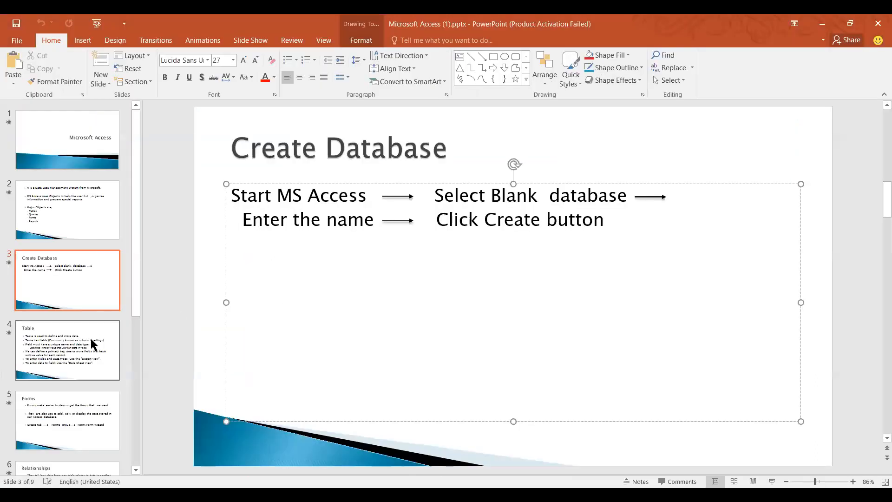
Browse the Microsoft Access (1).pptx slides, settling on slide 2 about Tables, Queries, Forms and Reports.
{"action": "left_click", "coordinate": [88, 339]}
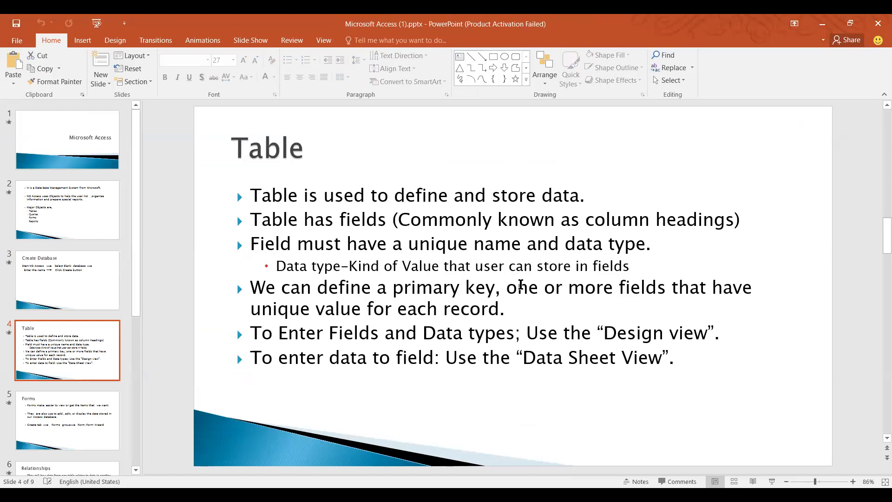
{"action": "scroll", "coordinate": [521, 285], "scroll_direction": "down", "scroll_amount": 2}
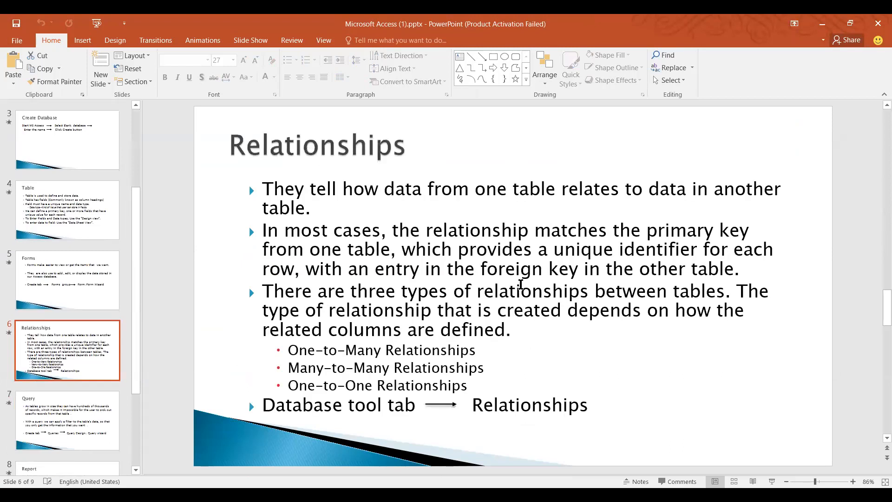
{"action": "scroll", "coordinate": [521, 285], "scroll_direction": "down", "scroll_amount": 1}
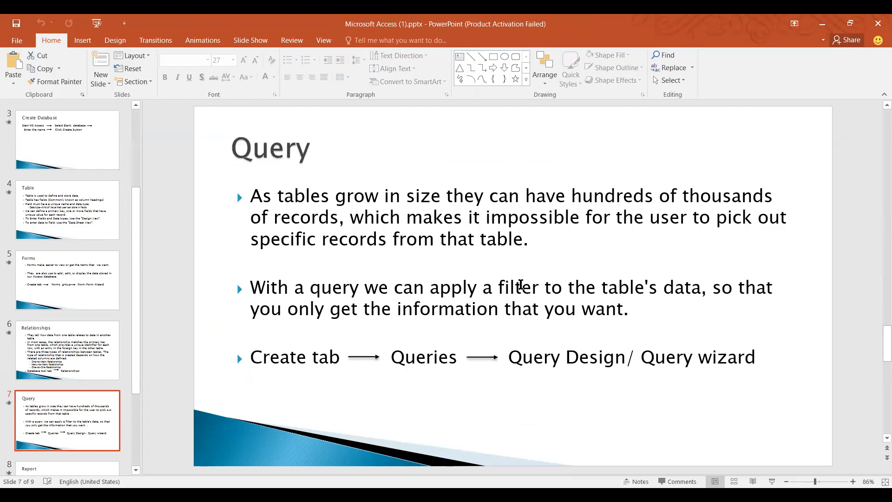
{"action": "scroll", "coordinate": [521, 285], "scroll_direction": "down", "scroll_amount": 1}
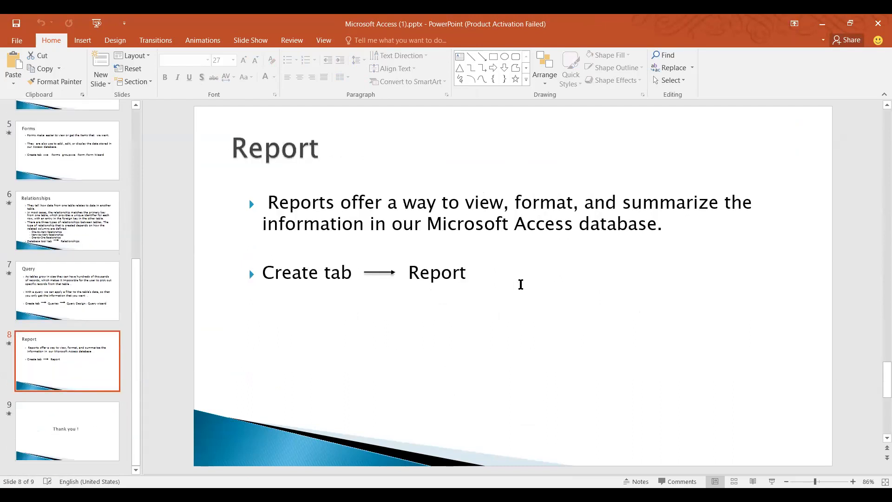
{"action": "scroll", "coordinate": [521, 285], "scroll_direction": "up", "scroll_amount": 7}
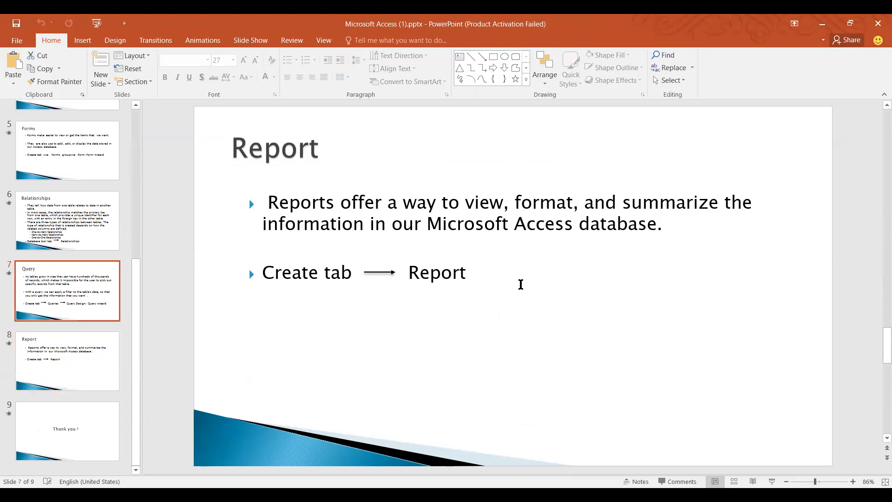
{"action": "scroll", "coordinate": [521, 285], "scroll_direction": "down", "scroll_amount": 1}
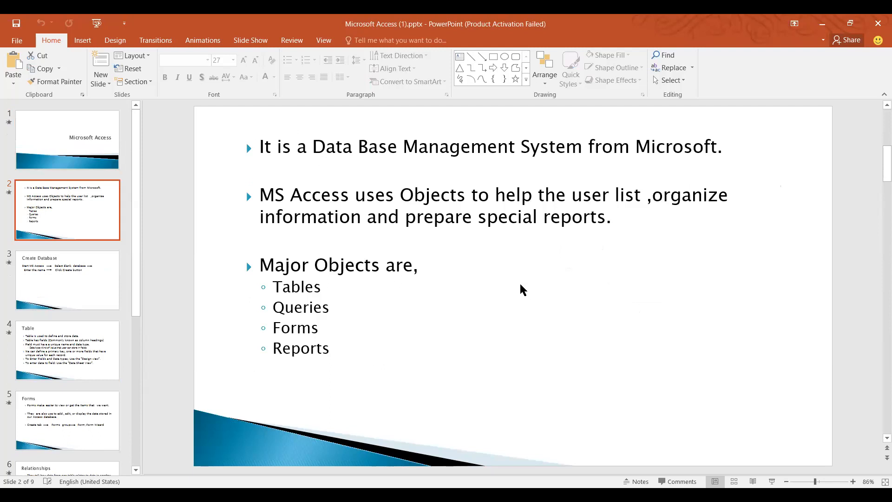